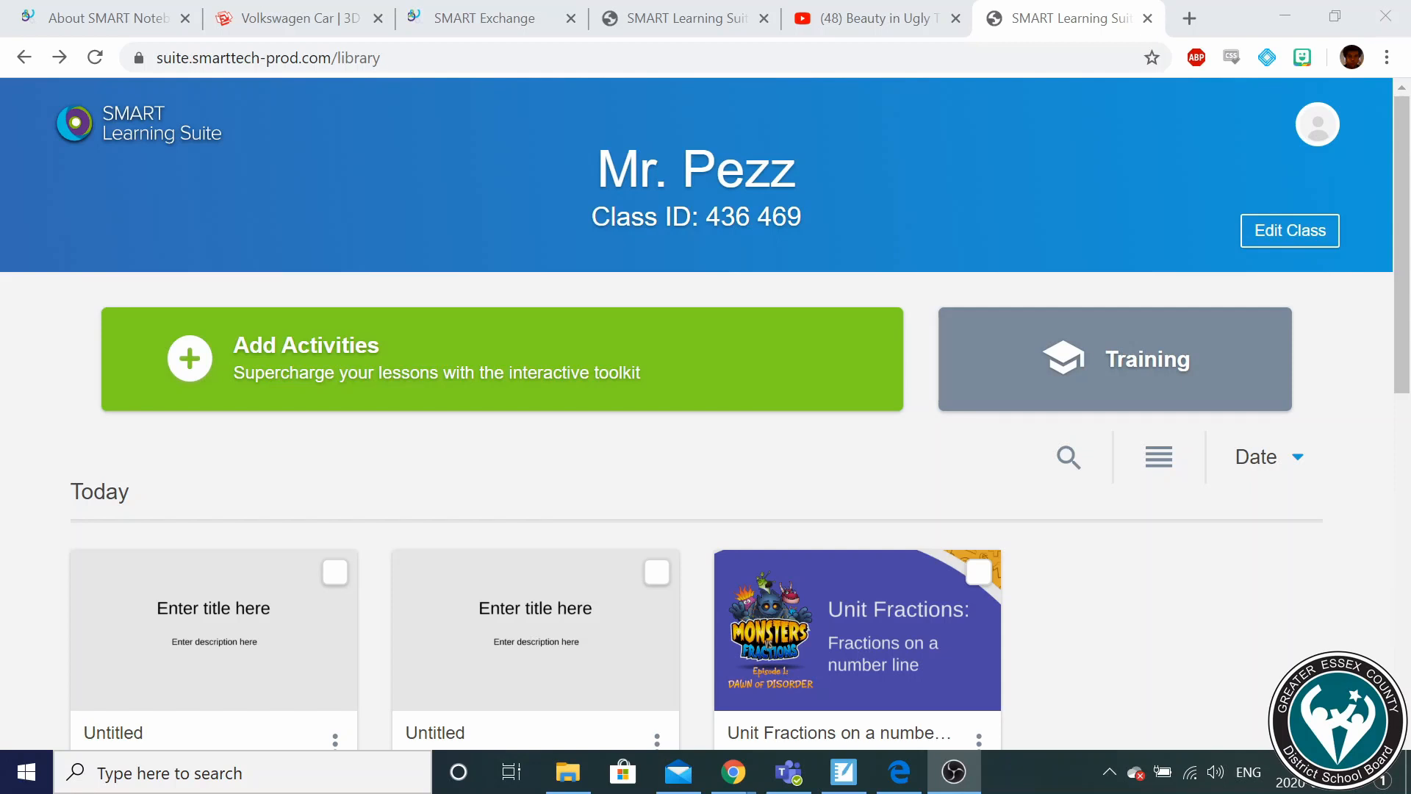
Create a new lesson in the library that starts with a New Page title page.
{"action": "left_click", "coordinate": [748, 218]}
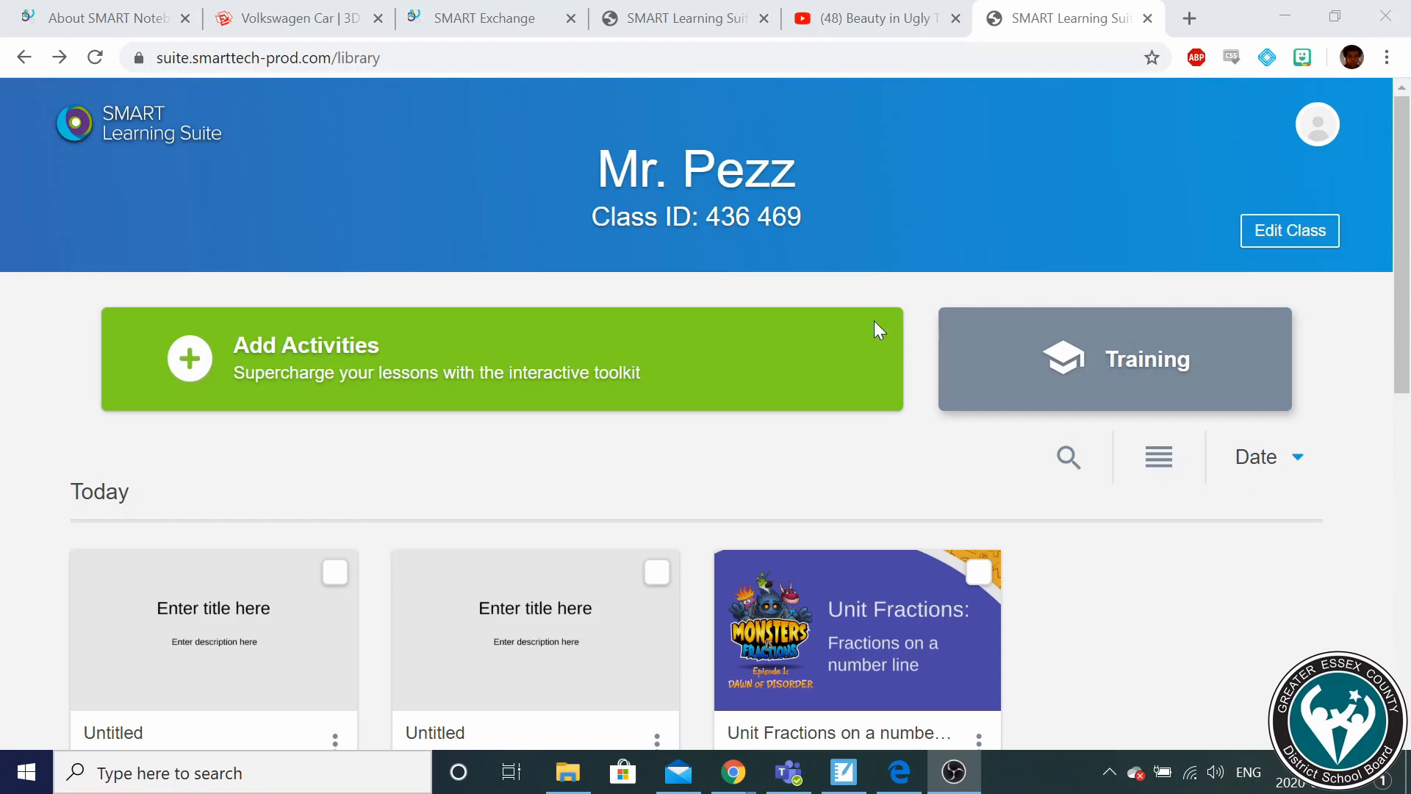
{"action": "left_click", "coordinate": [700, 359]}
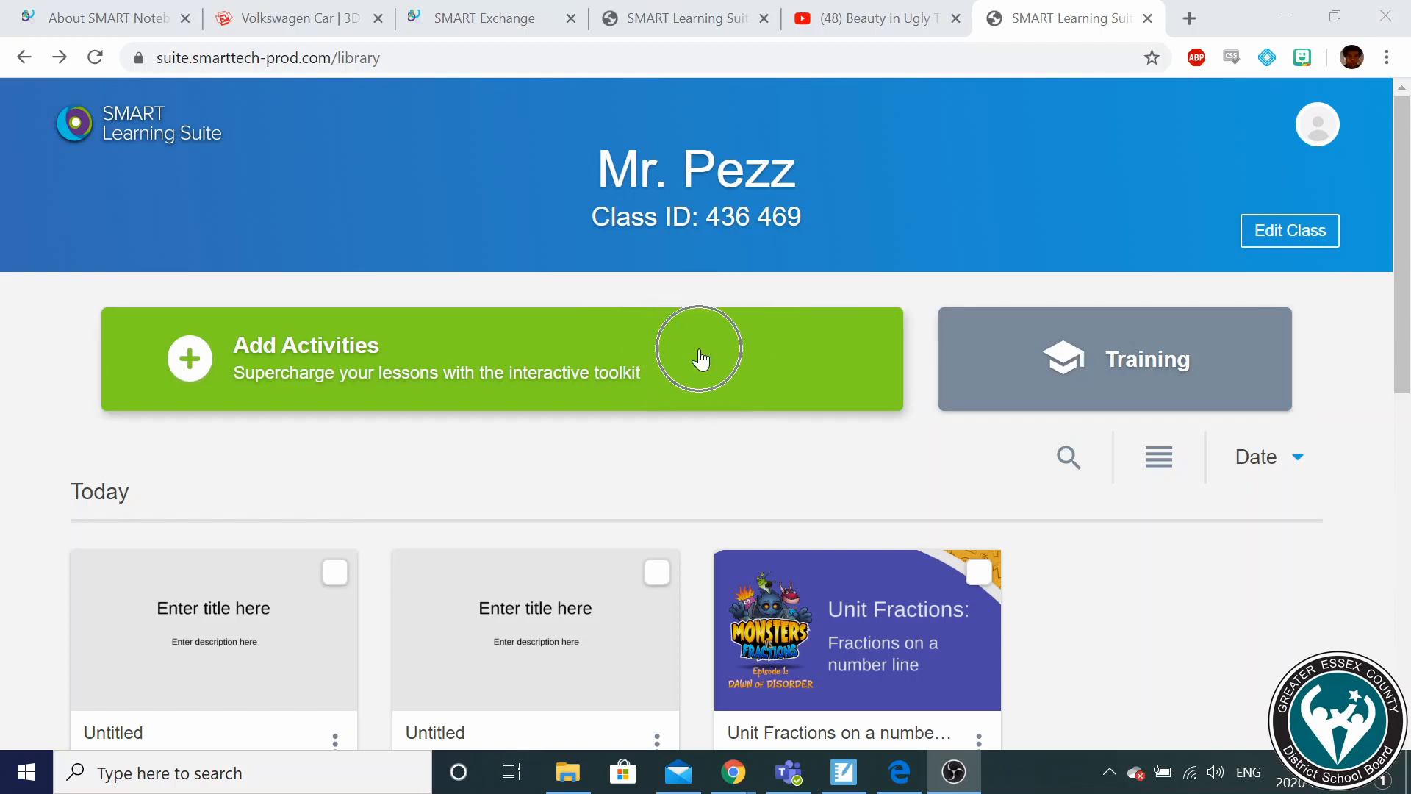
{"action": "left_click", "coordinate": [534, 364]}
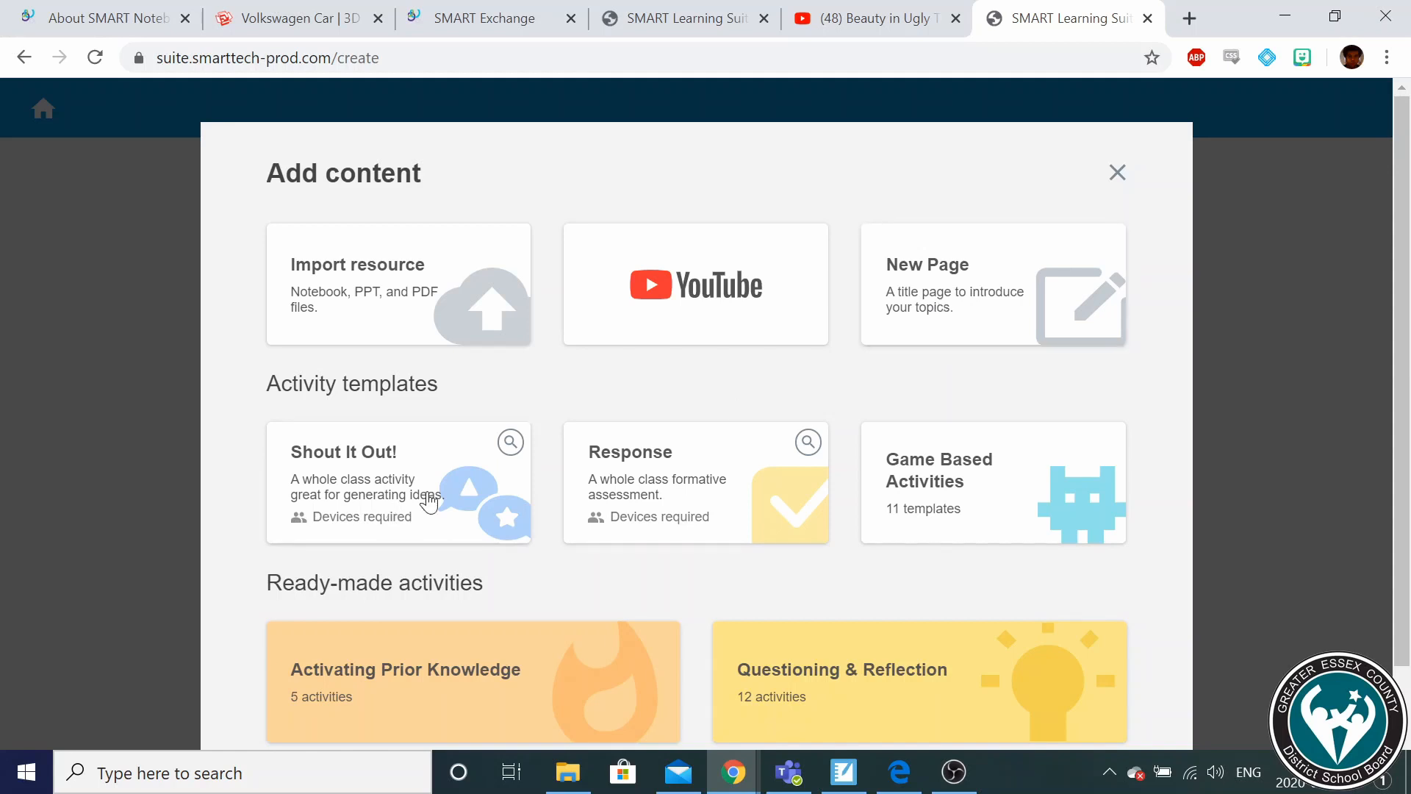
{"action": "scroll", "coordinate": [829, 596], "scroll_direction": "down", "scroll_amount": 1}
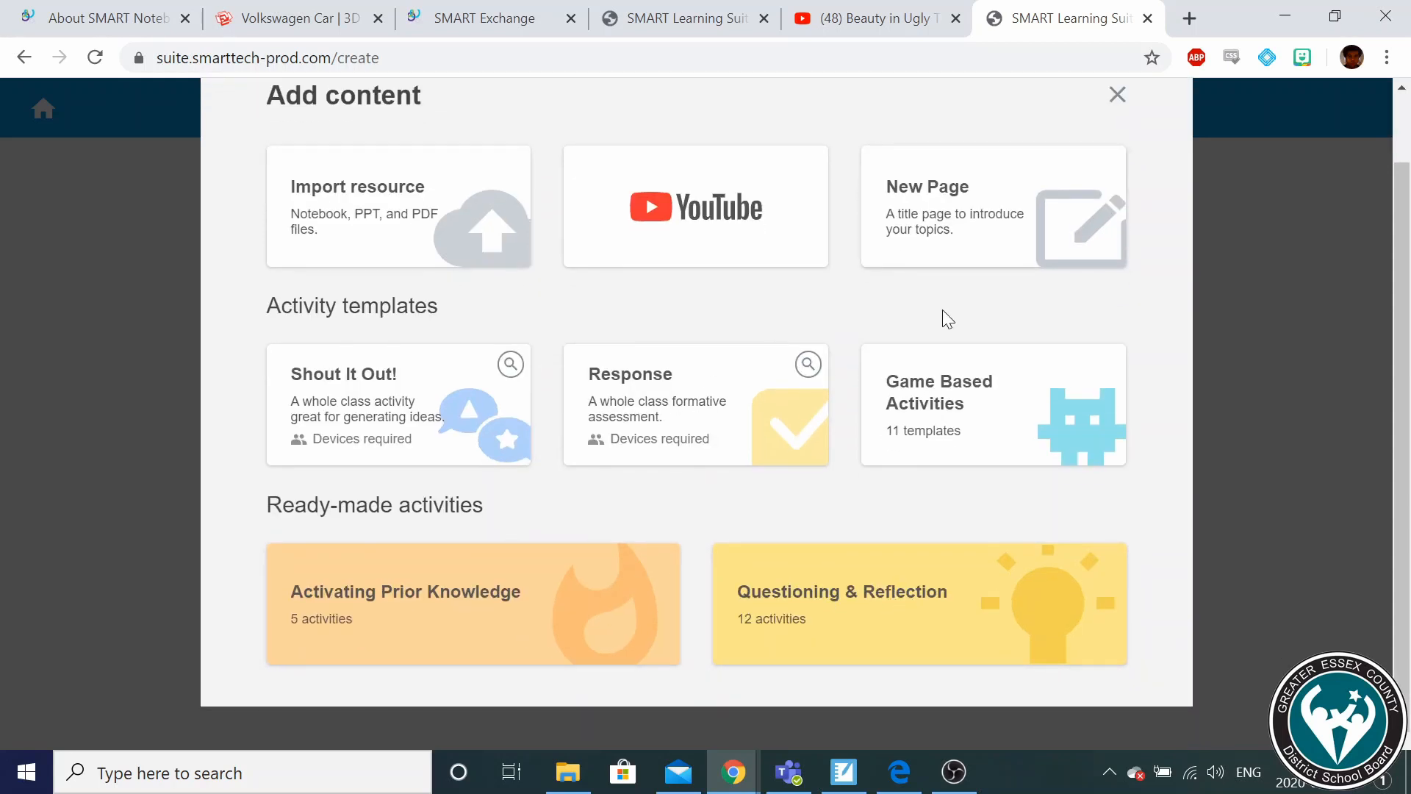
{"action": "left_click", "coordinate": [979, 220]}
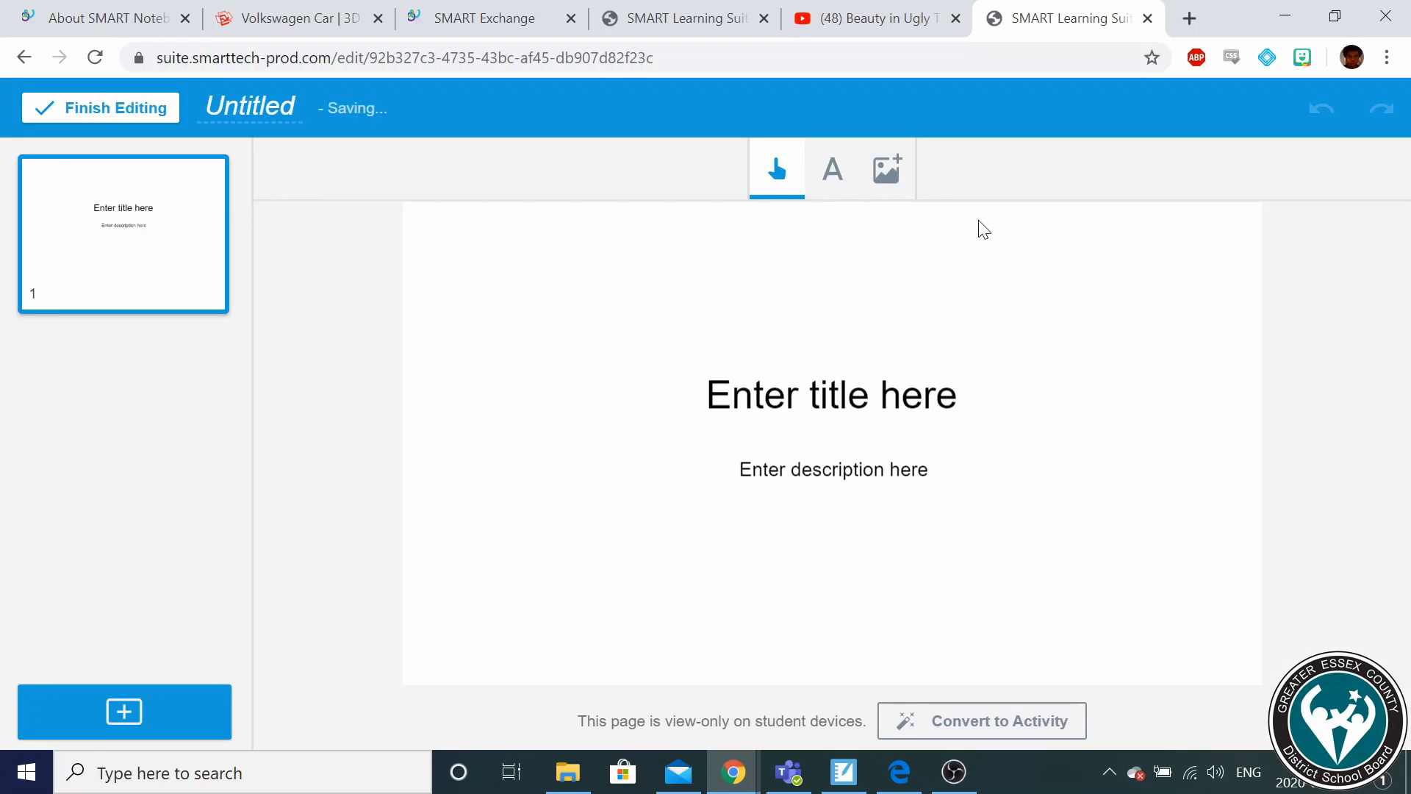
Replace the page's title placeholder with "Example".
{"action": "left_click", "coordinate": [845, 400]}
{"action": "left_click", "coordinate": [842, 394]}
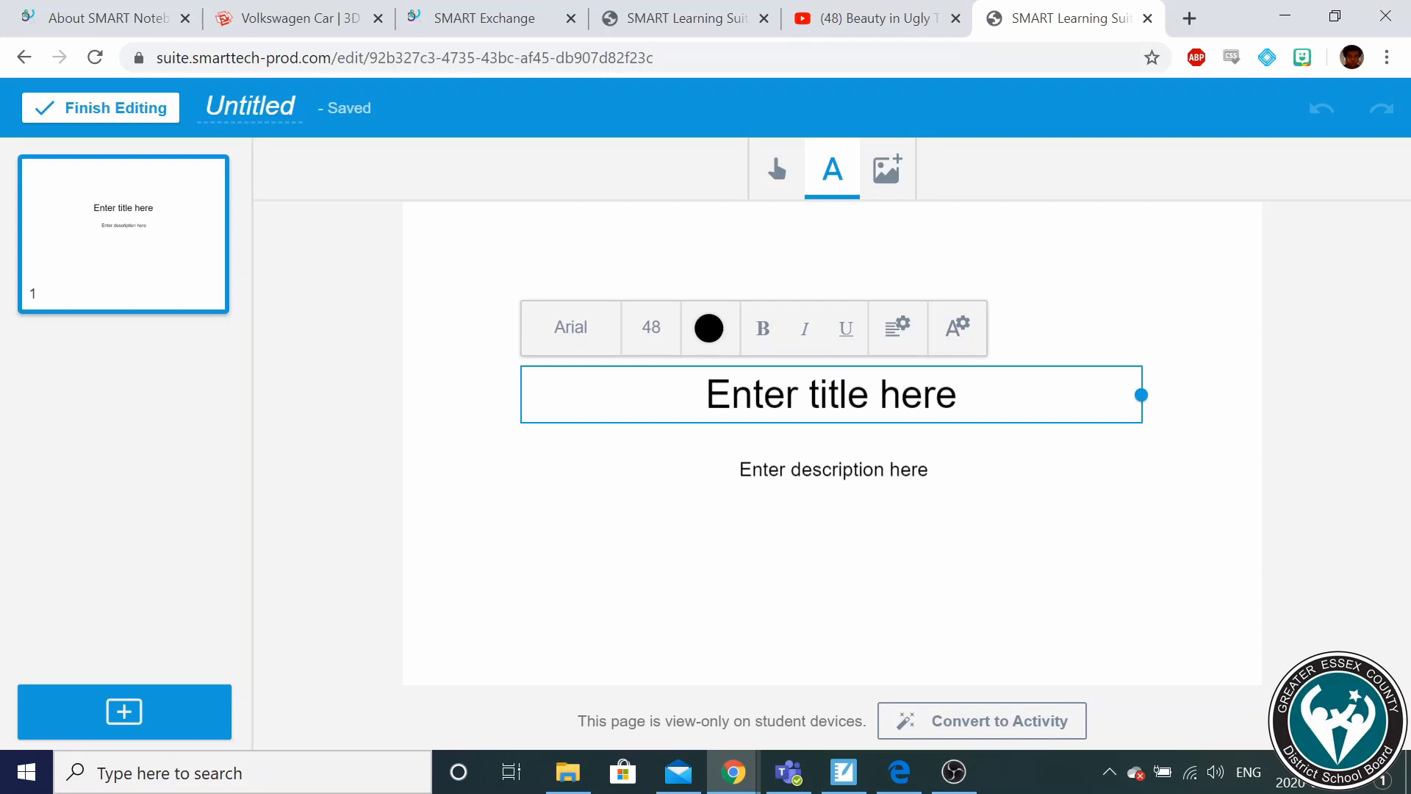
{"action": "key", "text": "End"}
{"action": "key", "text": "shift+Left"}
{"action": "key", "text": "shift+Left"}
{"action": "key", "text": "shift+Left"}
{"action": "key", "text": "shift+Left"}
{"action": "key", "text": "shift+Left"}
{"action": "key", "text": "shift+Left"}
{"action": "key", "text": "shift+Left"}
{"action": "key", "text": "shift+Left"}
{"action": "key", "text": "shift+Left"}
{"action": "key", "text": "shift+Left"}
{"action": "key", "text": "shift+Left"}
{"action": "key", "text": "shift+Left"}
{"action": "key", "text": "shift+Left"}
{"action": "key", "text": "shift+Left"}
{"action": "key", "text": "shift+Left"}
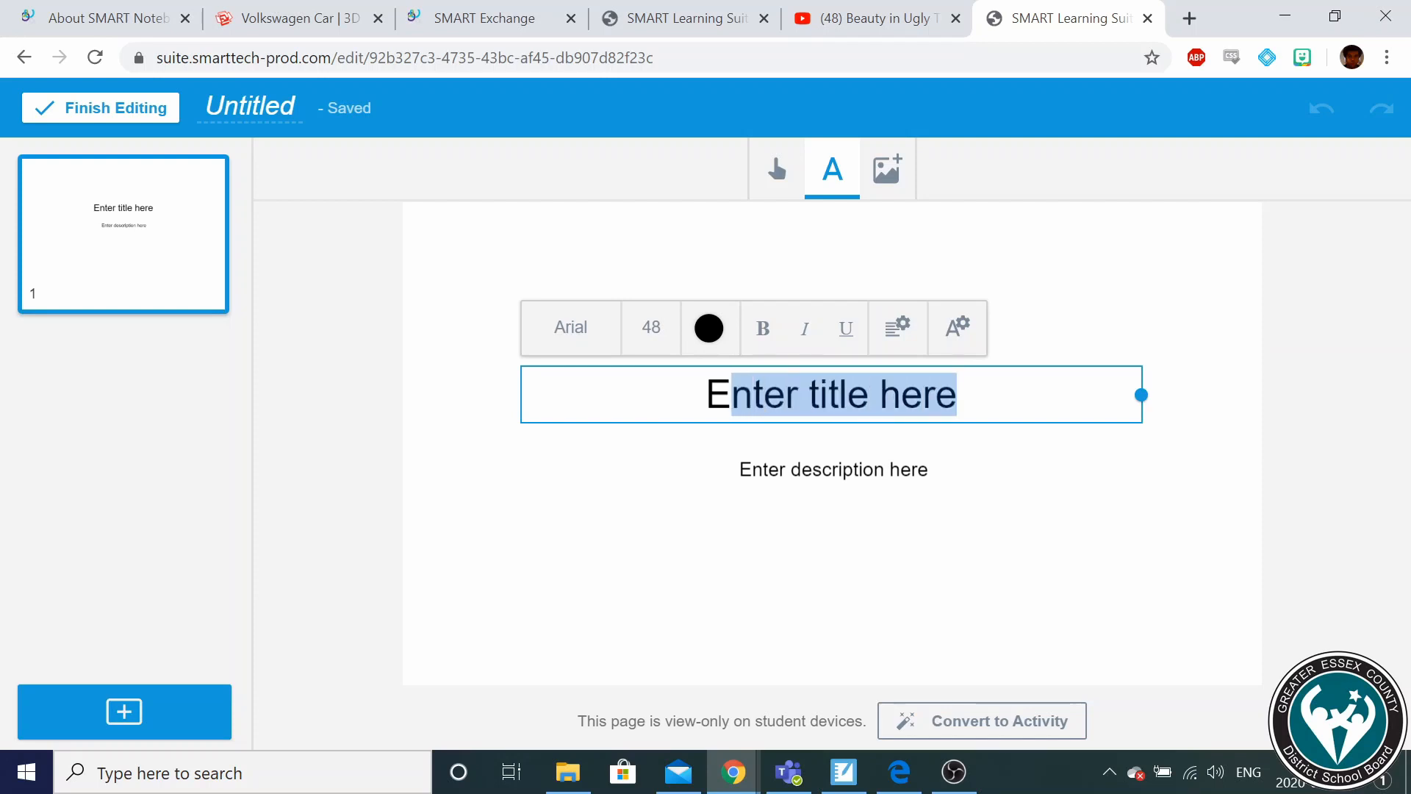
{"action": "key", "text": "shift+Left"}
{"action": "key", "text": "BackSpace"}
{"action": "type", "text": "E"}
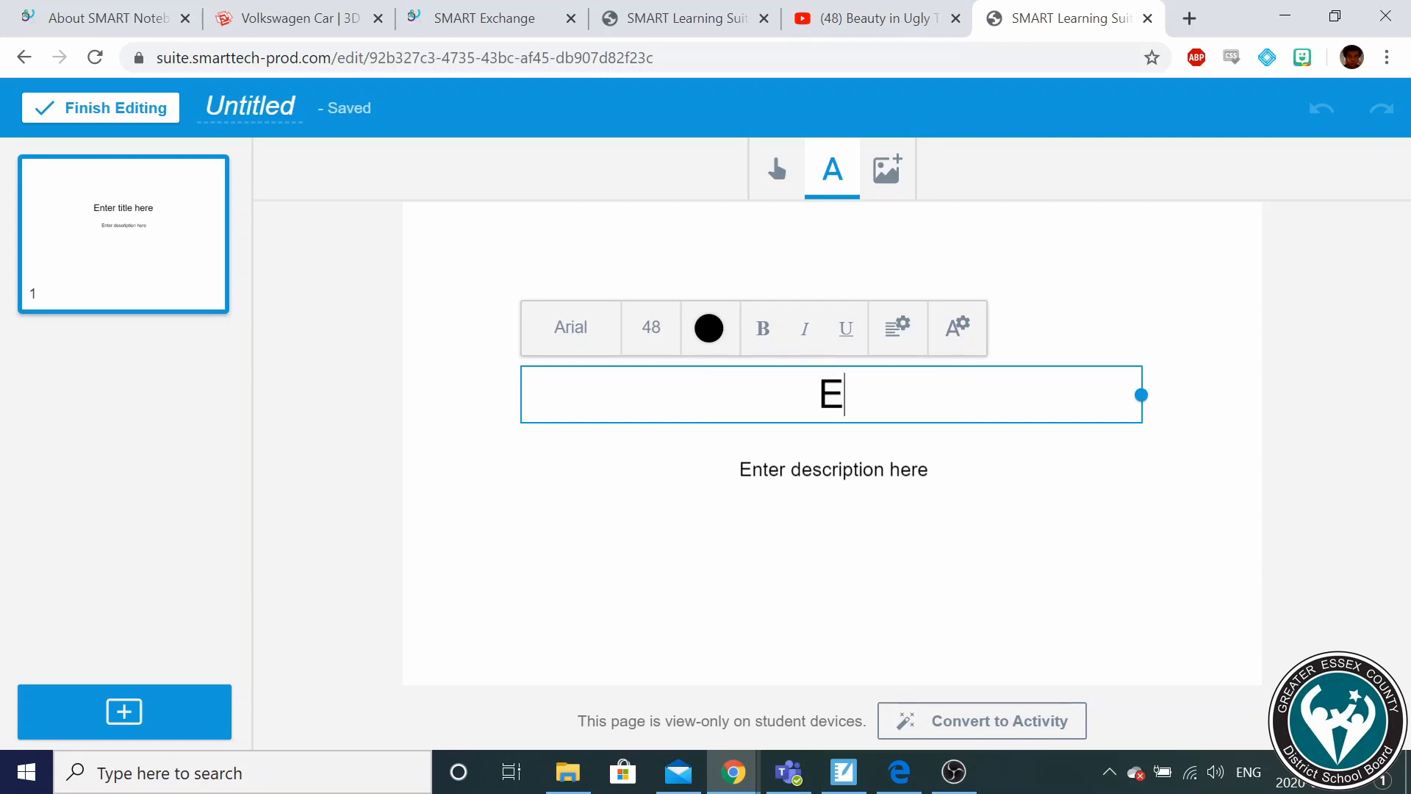
{"action": "type", "text": "xample"}
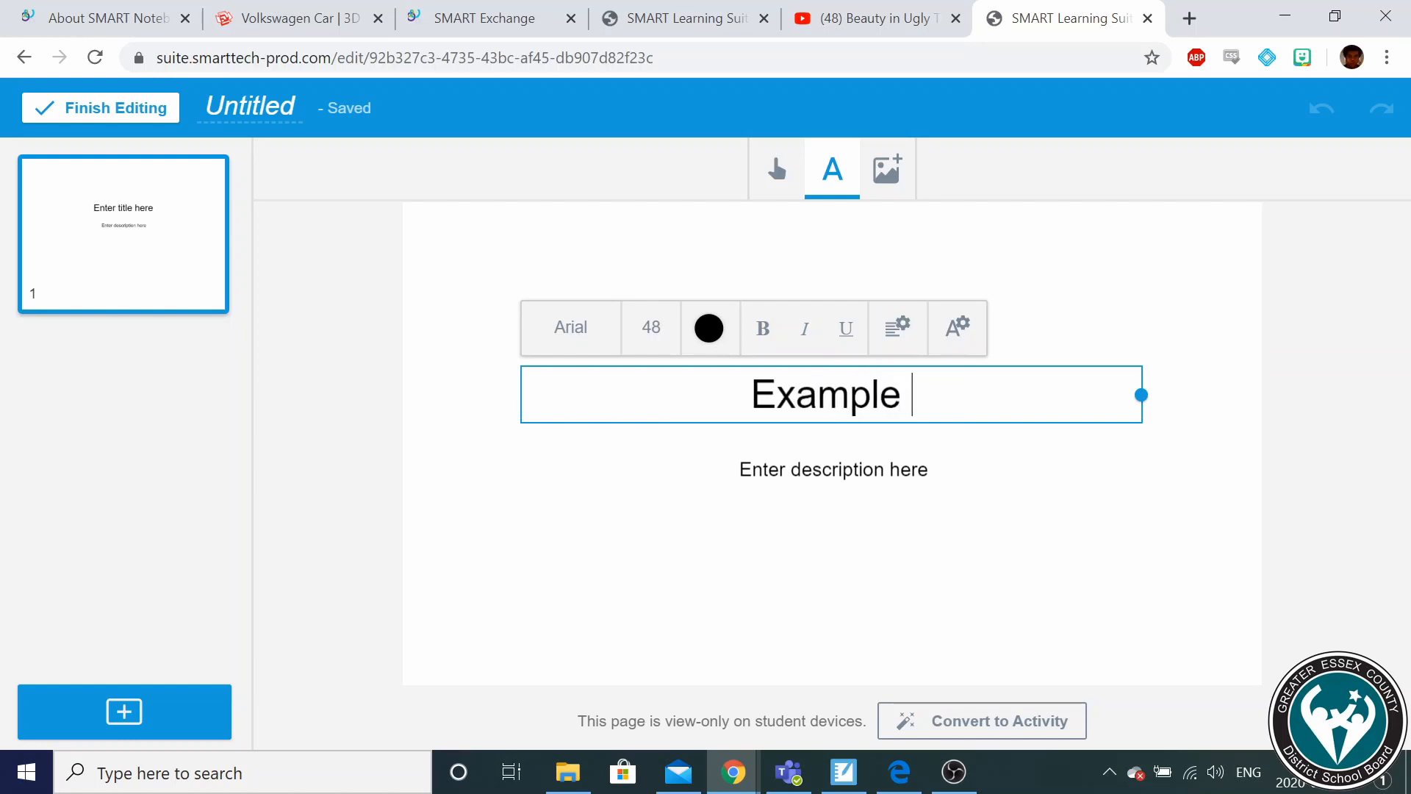
Delete the description placeholder below the title.
{"action": "left_click", "coordinate": [822, 474]}
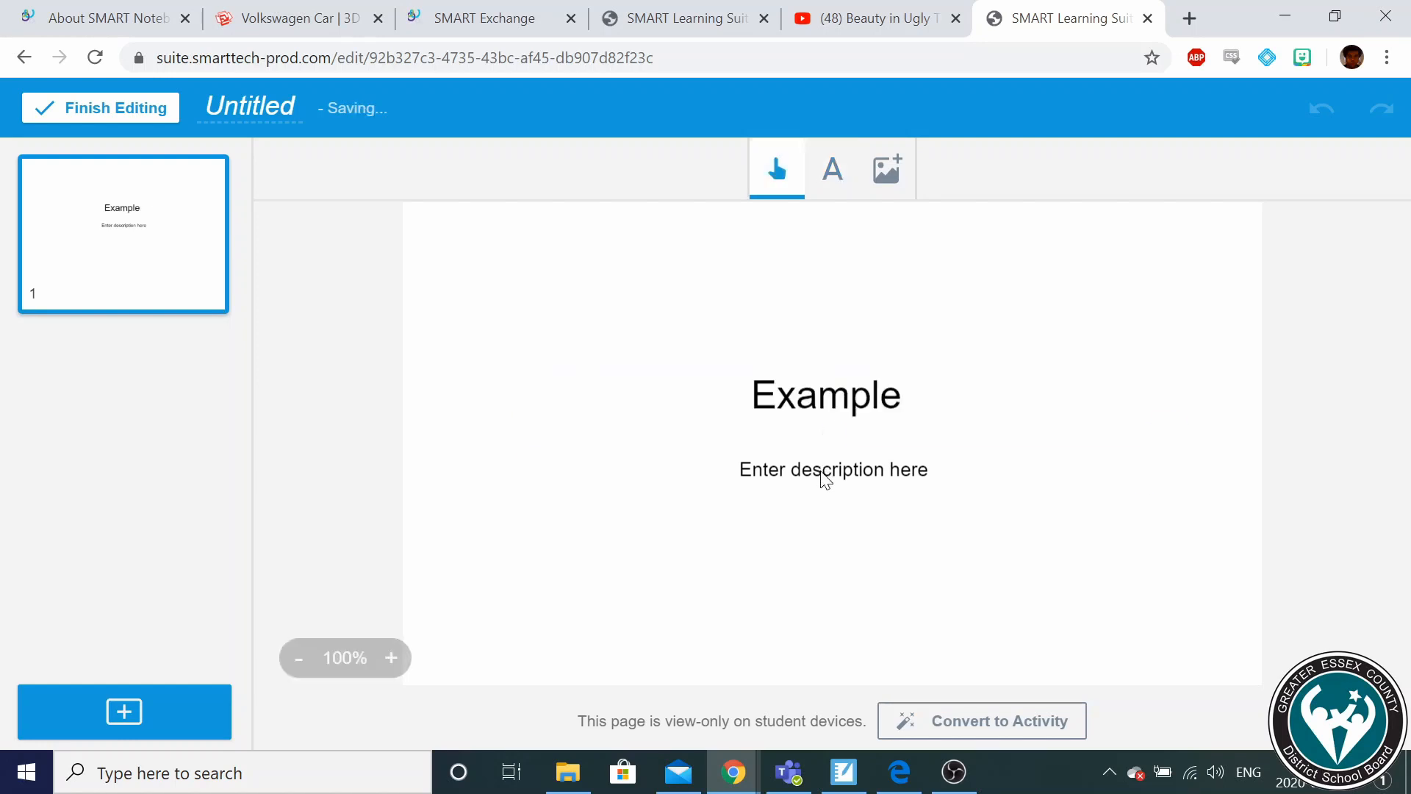
{"action": "left_click", "coordinate": [824, 479]}
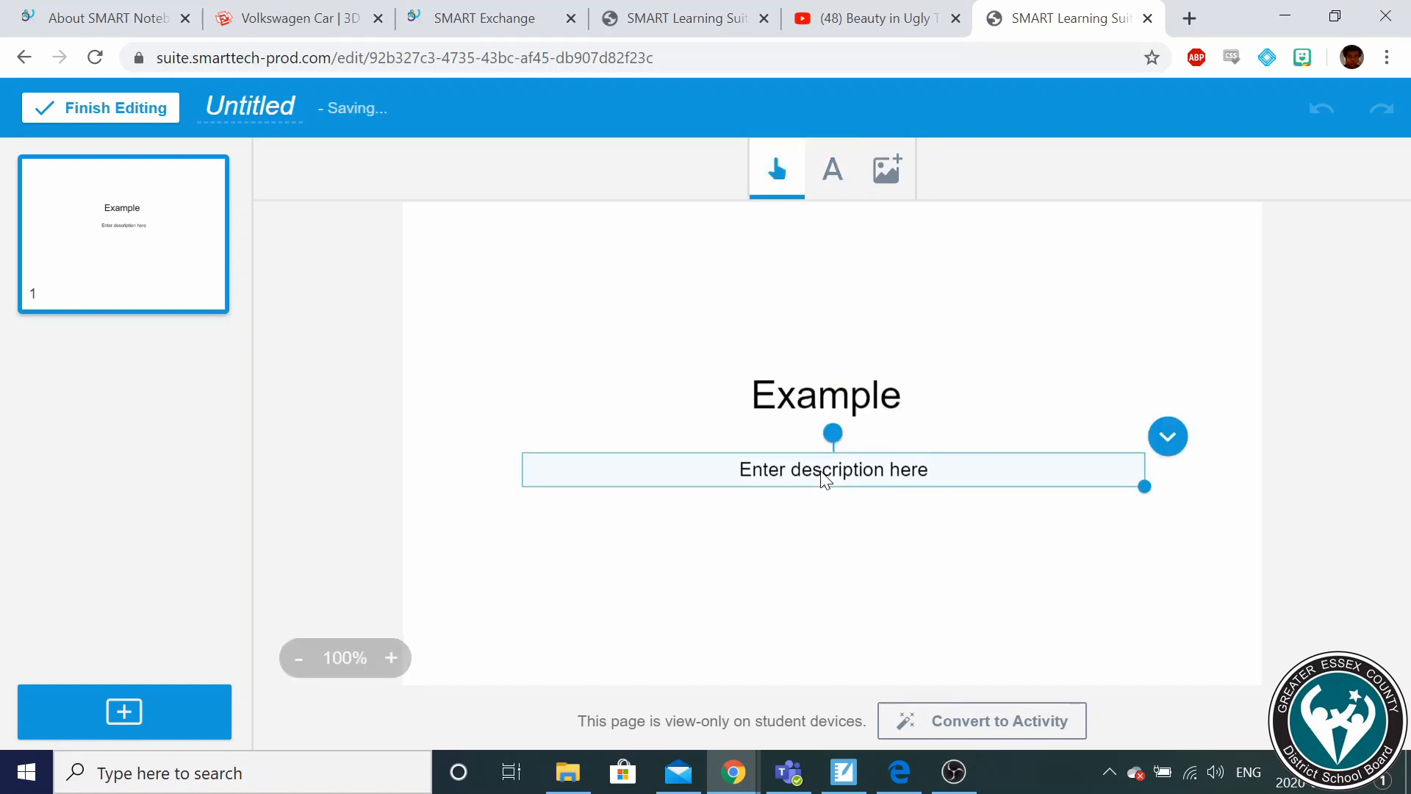
{"action": "left_click", "coordinate": [825, 478]}
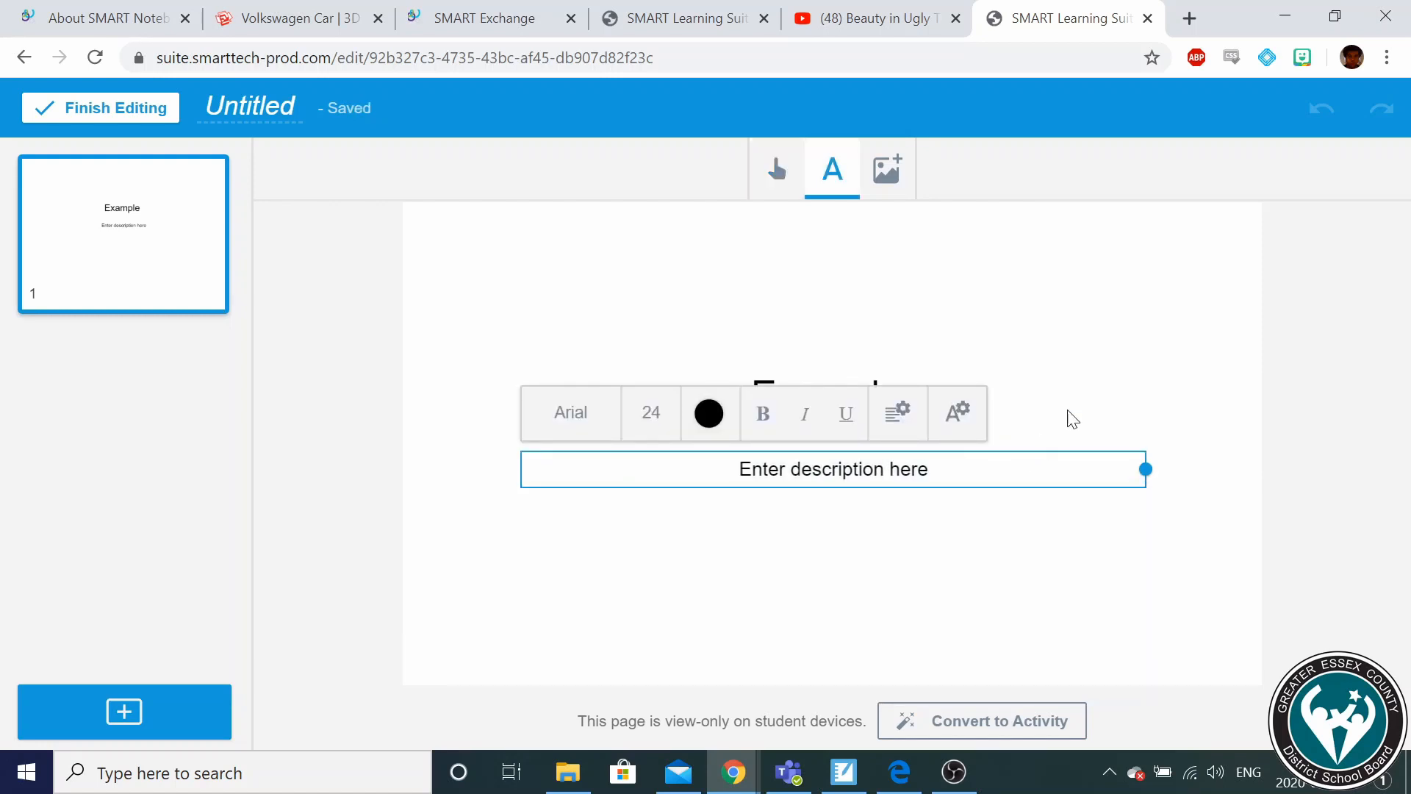
{"action": "left_click", "coordinate": [1050, 437]}
{"action": "left_click", "coordinate": [892, 470]}
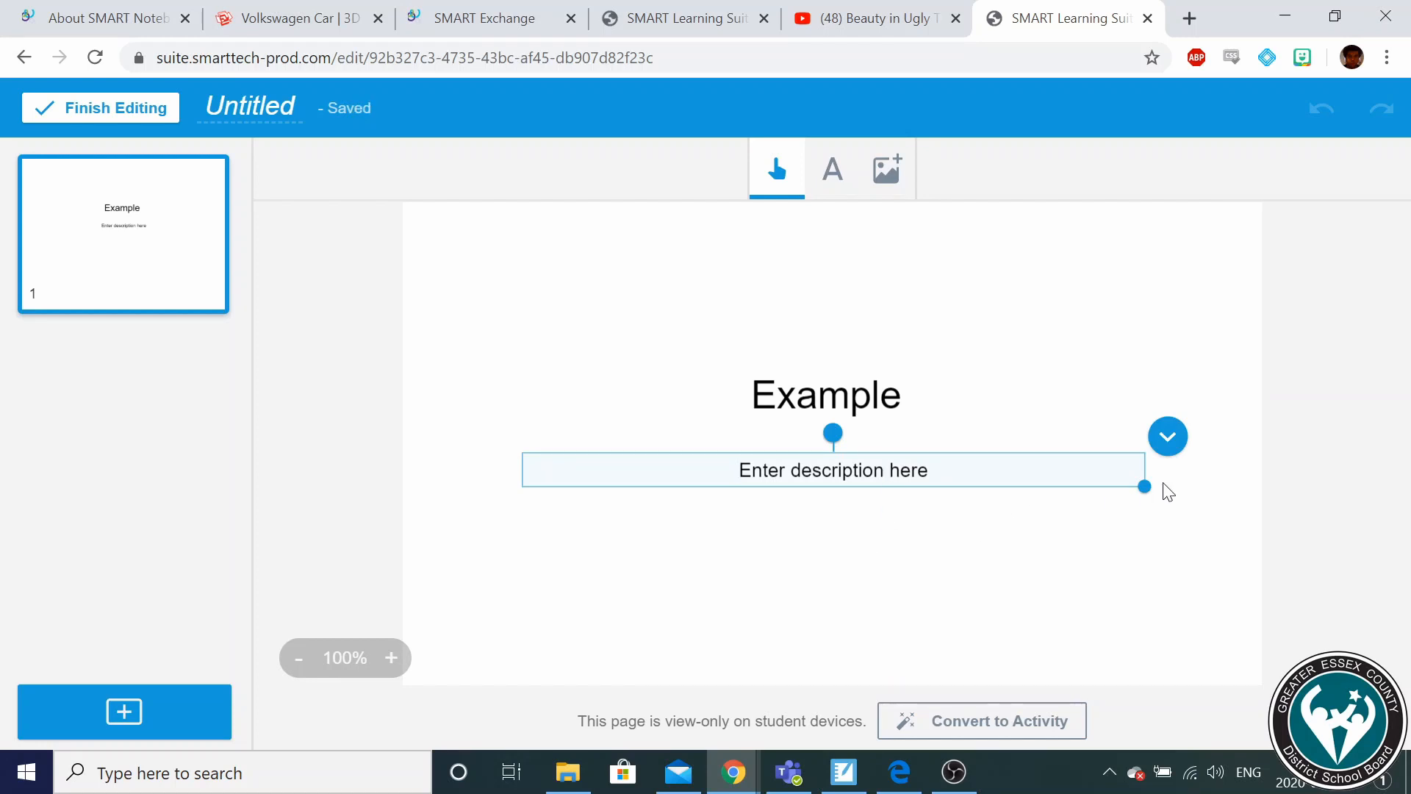
{"action": "left_click_drag", "start_coordinate": [976, 468], "coordinate": [971, 530]}
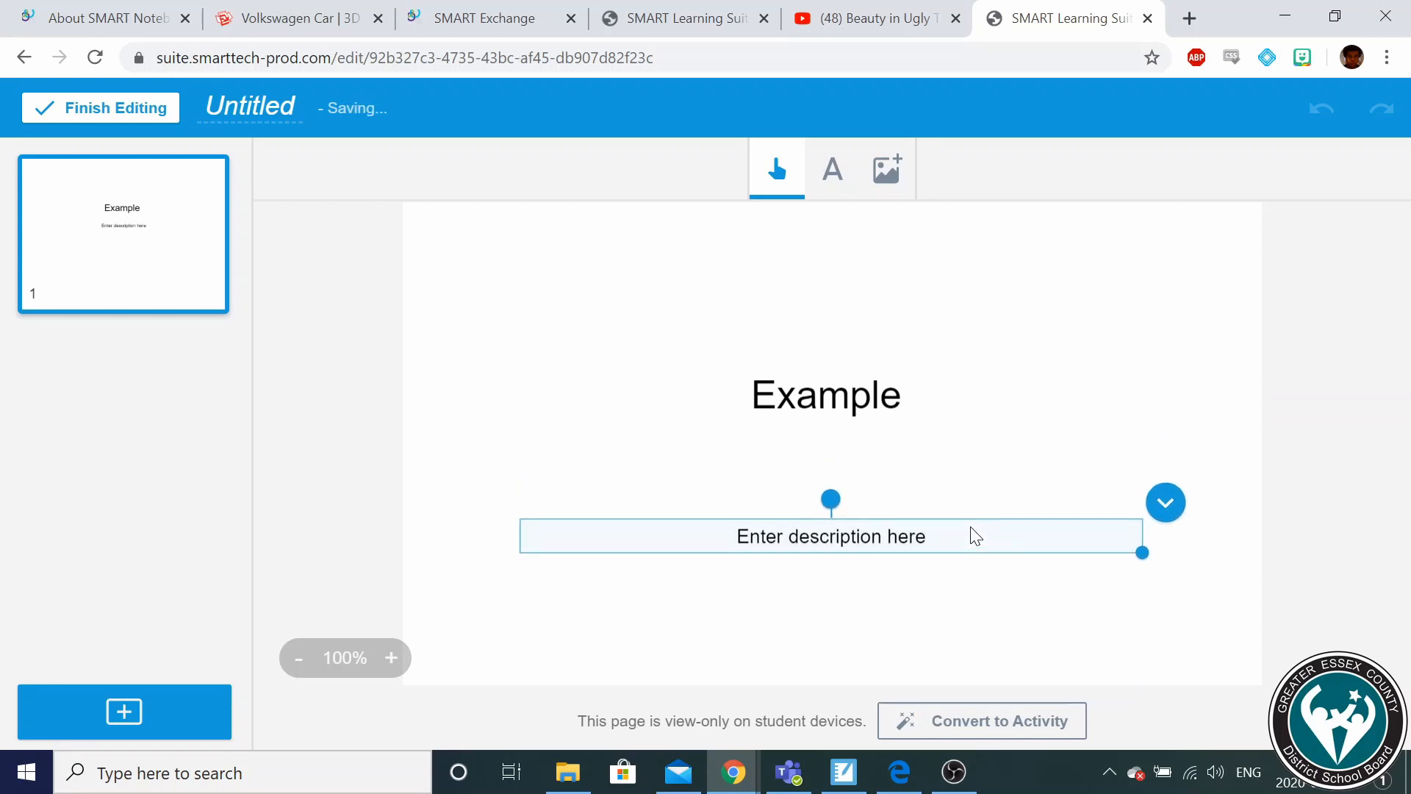
{"action": "key", "text": "Delete"}
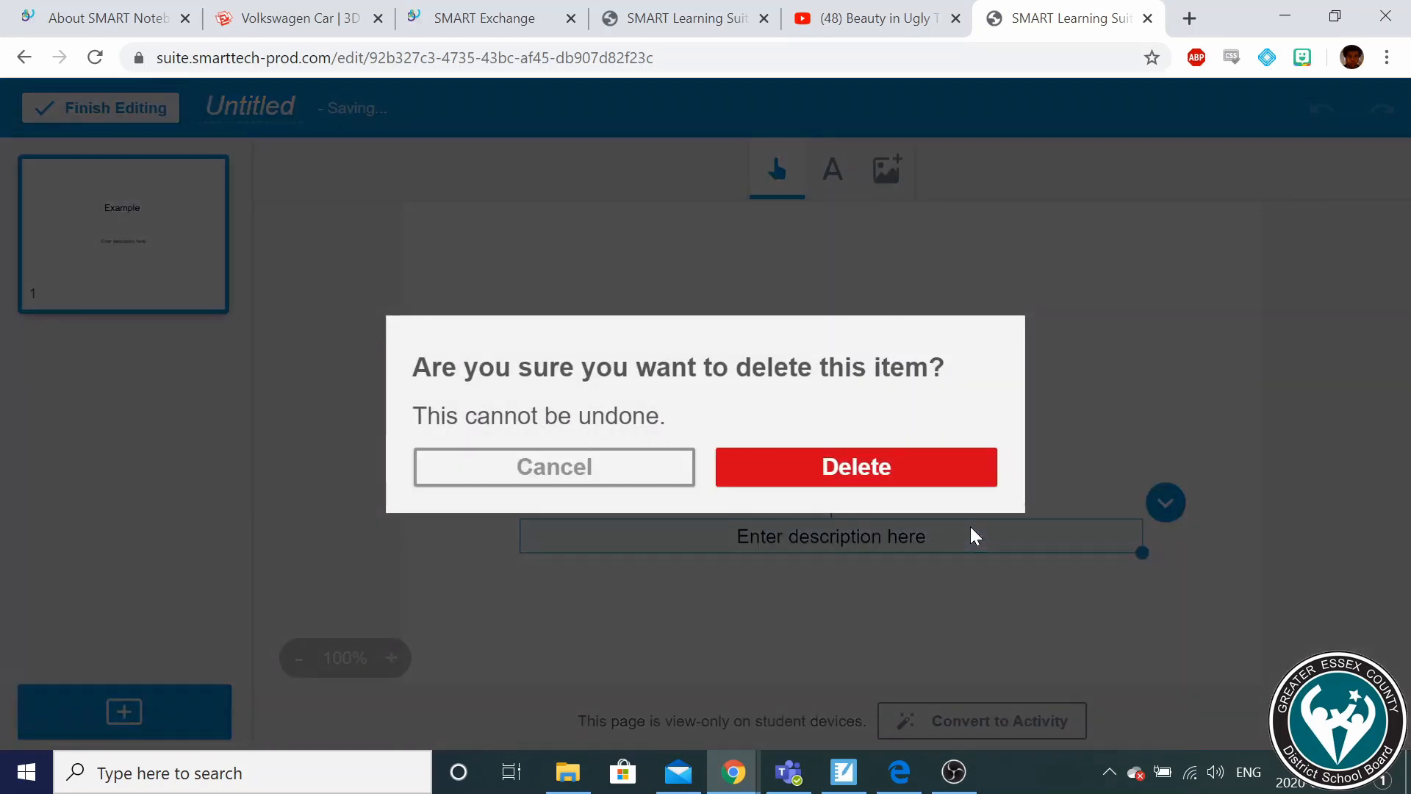
{"action": "left_click", "coordinate": [887, 470]}
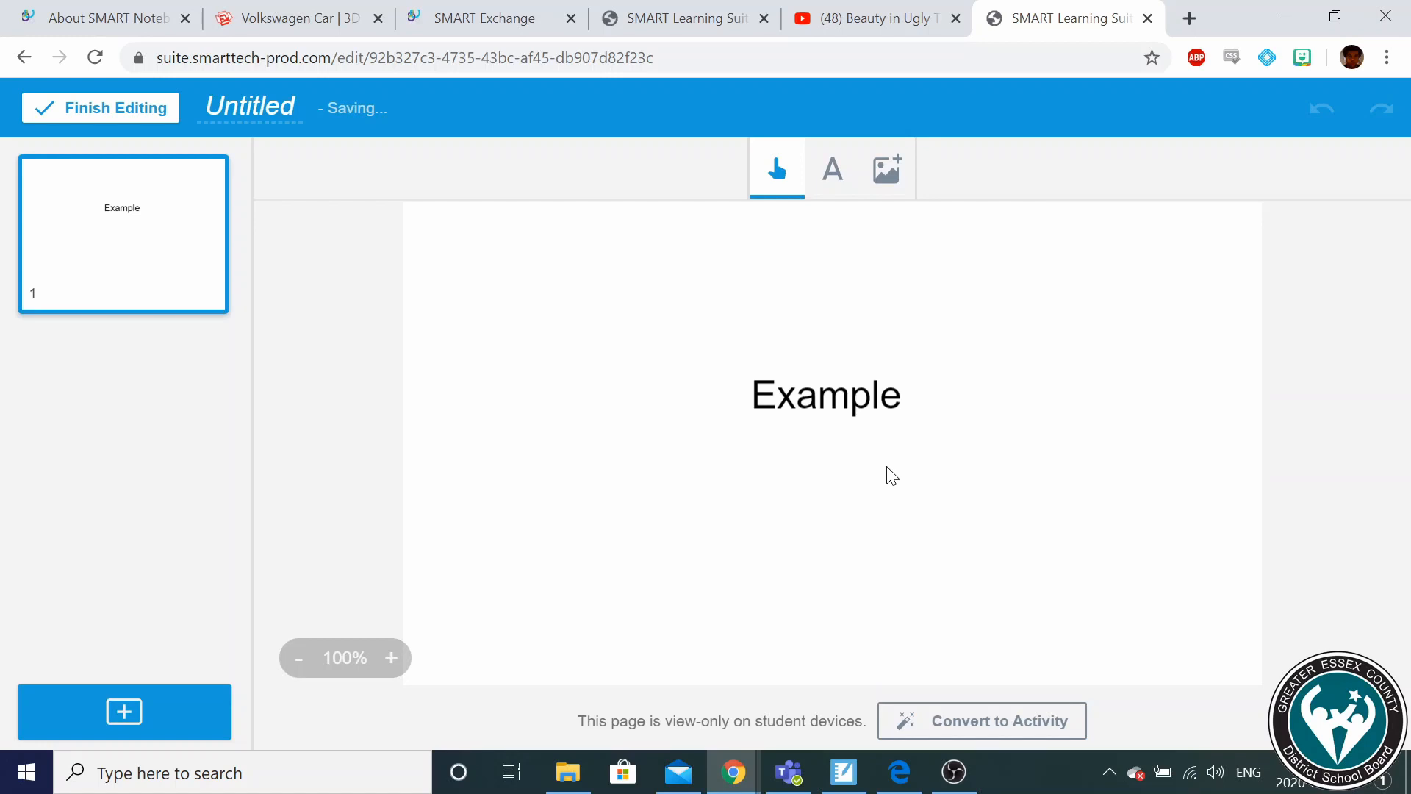
Search online images for "monkey", place the first result beside the Example title and enlarge it slightly.
{"action": "left_click", "coordinate": [885, 173]}
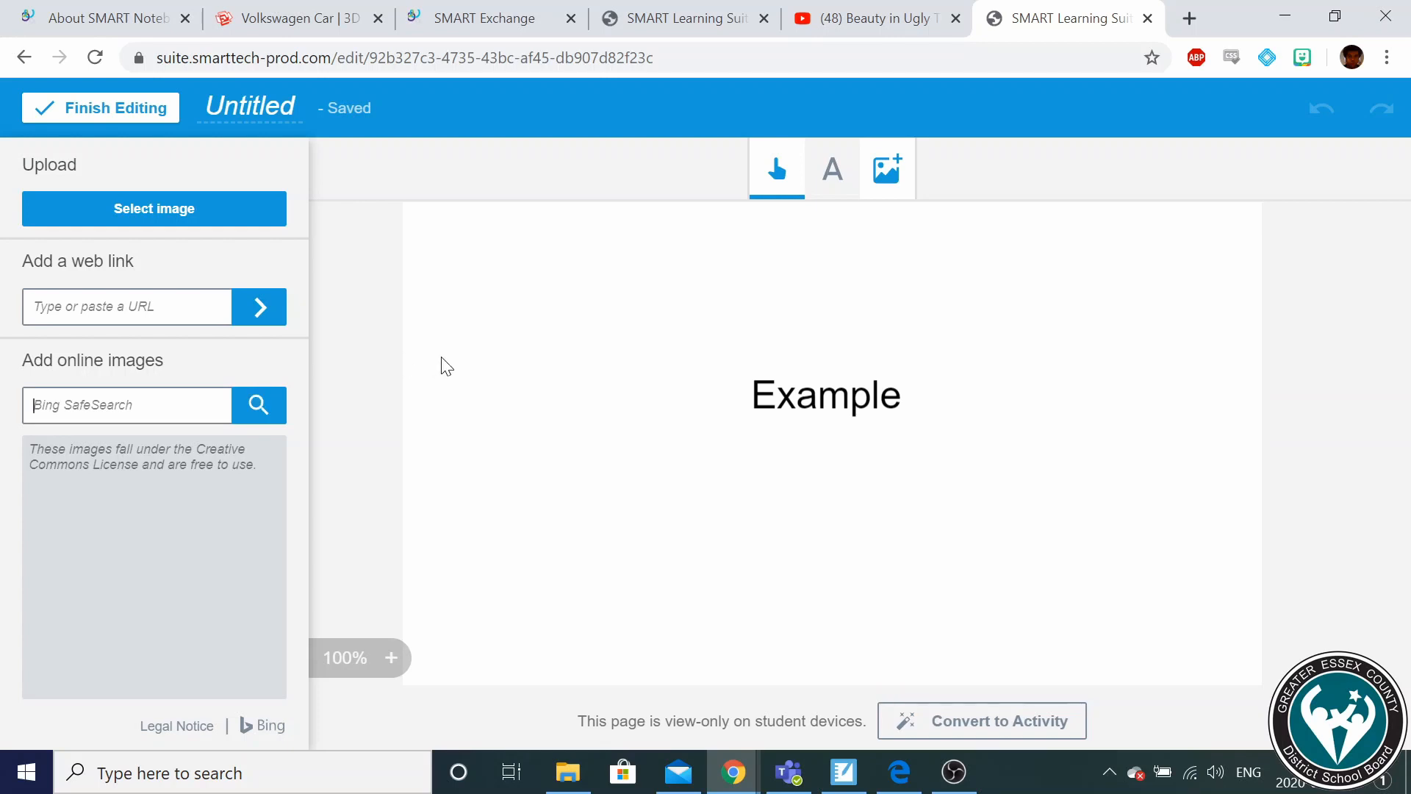
{"action": "type", "text": "monkey"}
{"action": "key", "text": "Return"}
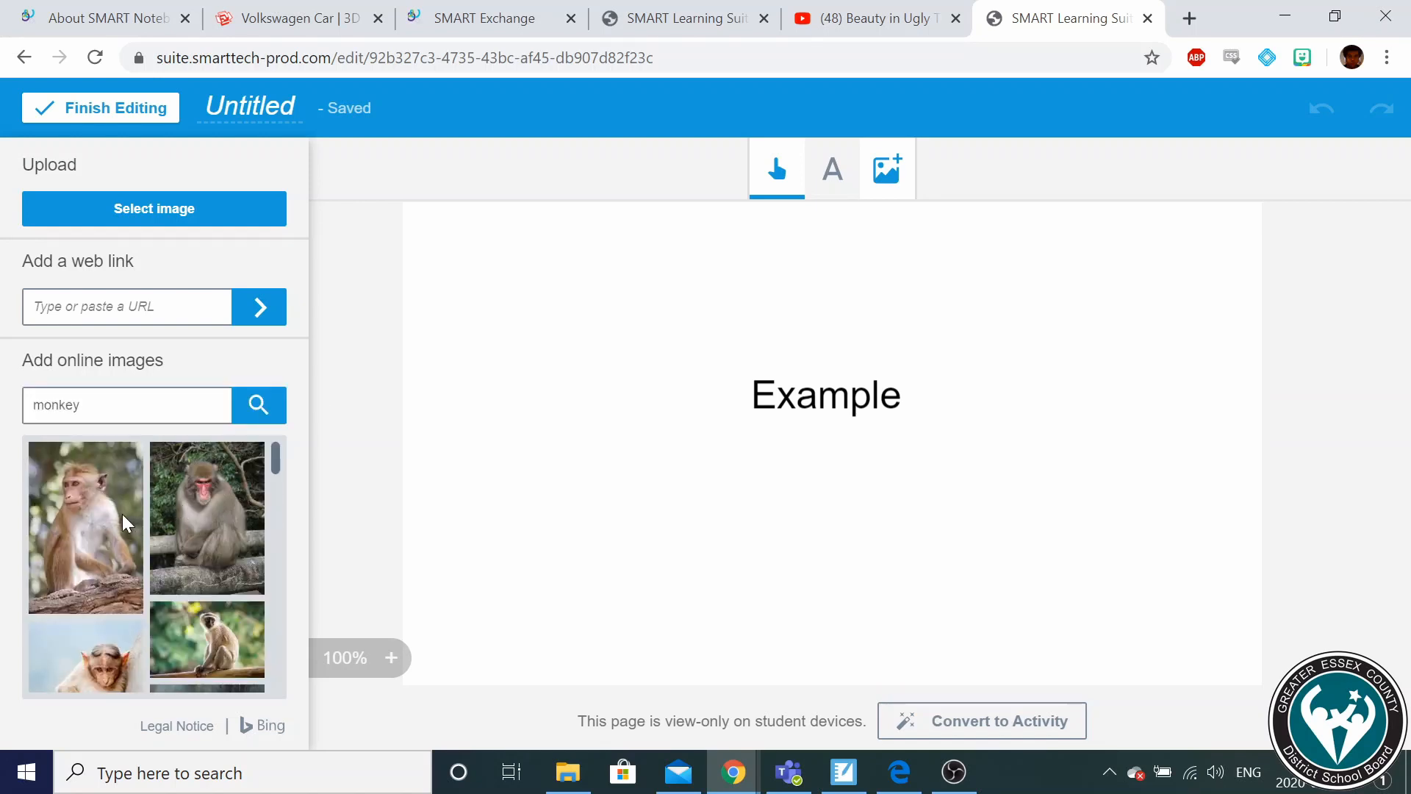
{"action": "left_click_drag", "start_coordinate": [122, 513], "coordinate": [558, 454]}
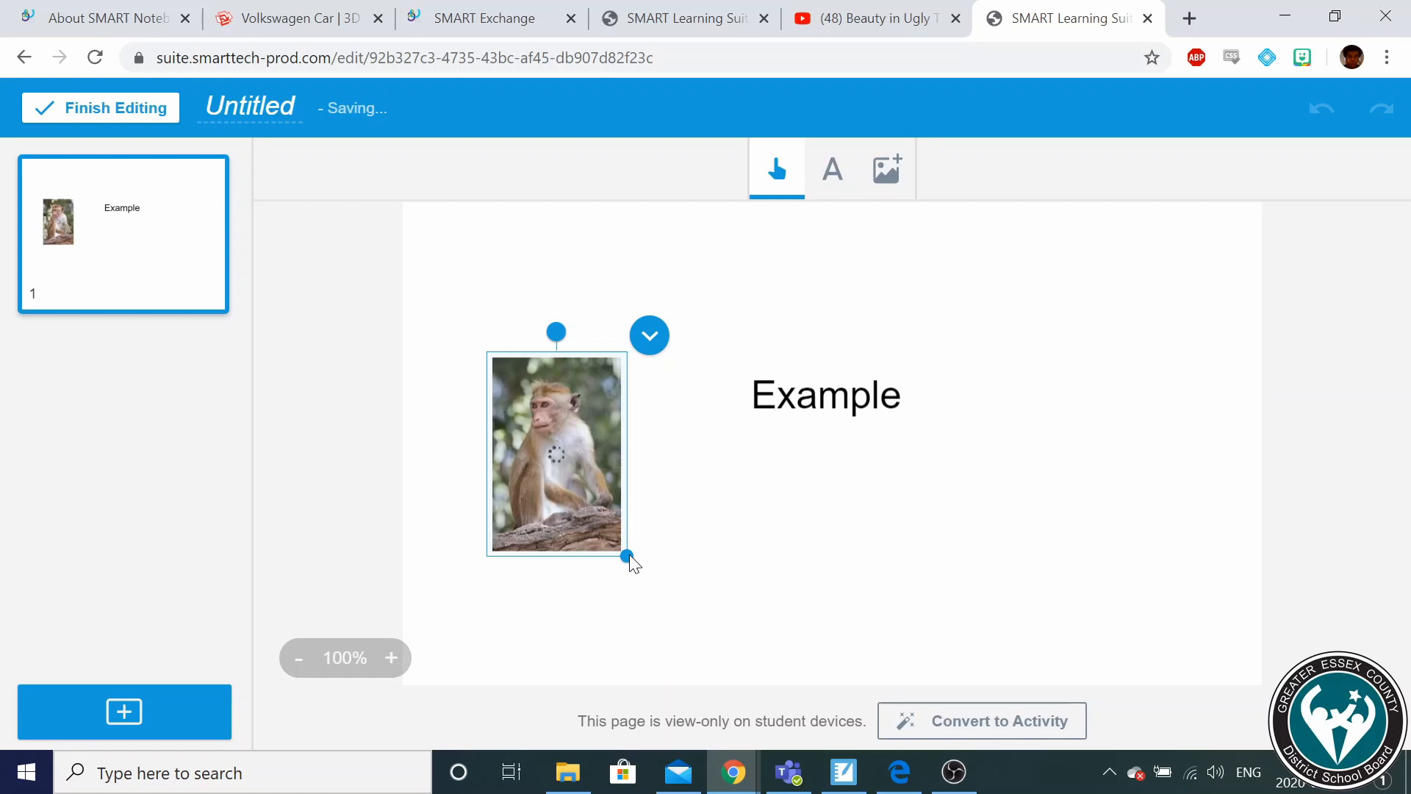
{"action": "left_click", "coordinate": [628, 557]}
{"action": "left_click_drag", "start_coordinate": [630, 561], "coordinate": [674, 584]}
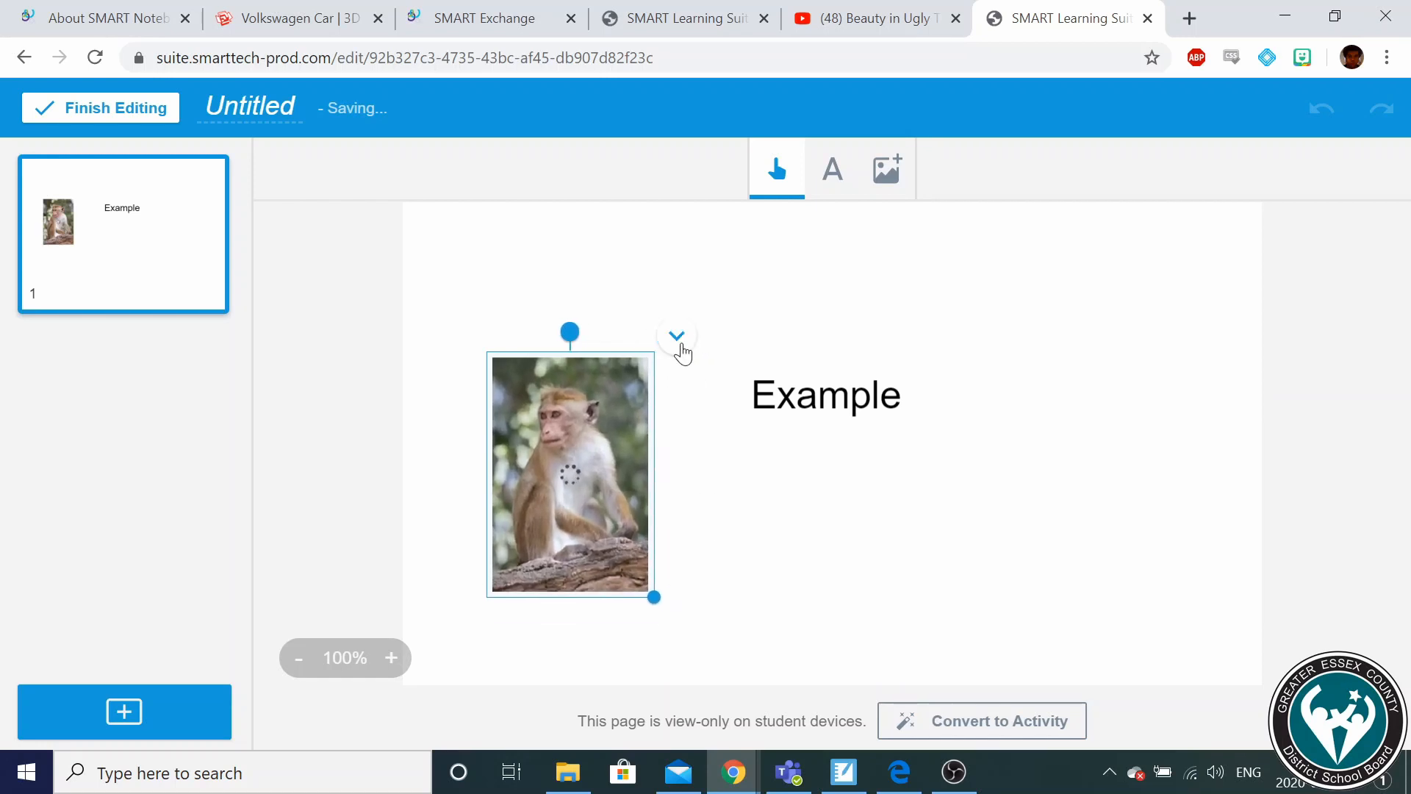
Turn the monkey picture into an Infinite Cloner and pull copies of it onto the page.
{"action": "left_click", "coordinate": [680, 351]}
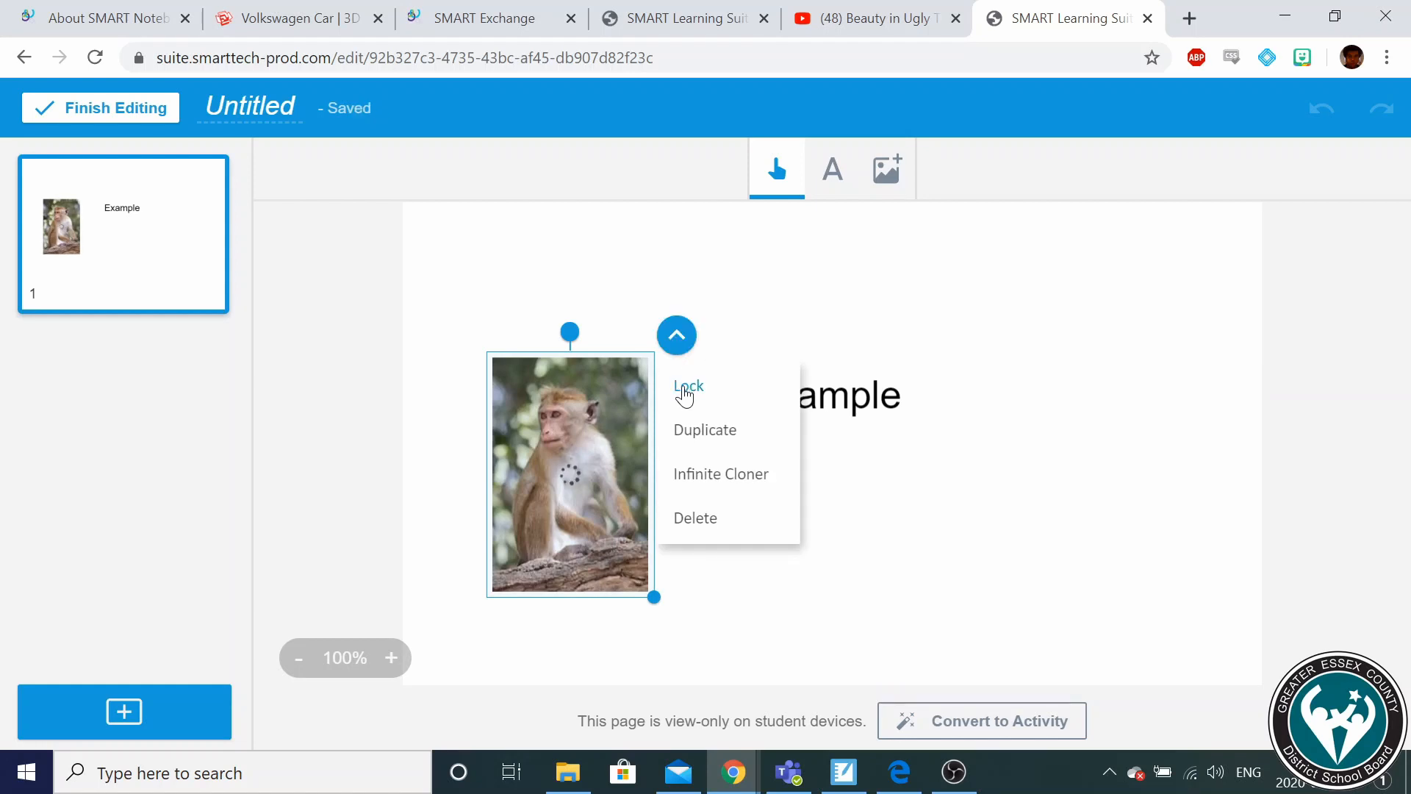
{"action": "left_click", "coordinate": [687, 477]}
{"action": "left_click", "coordinate": [978, 256]}
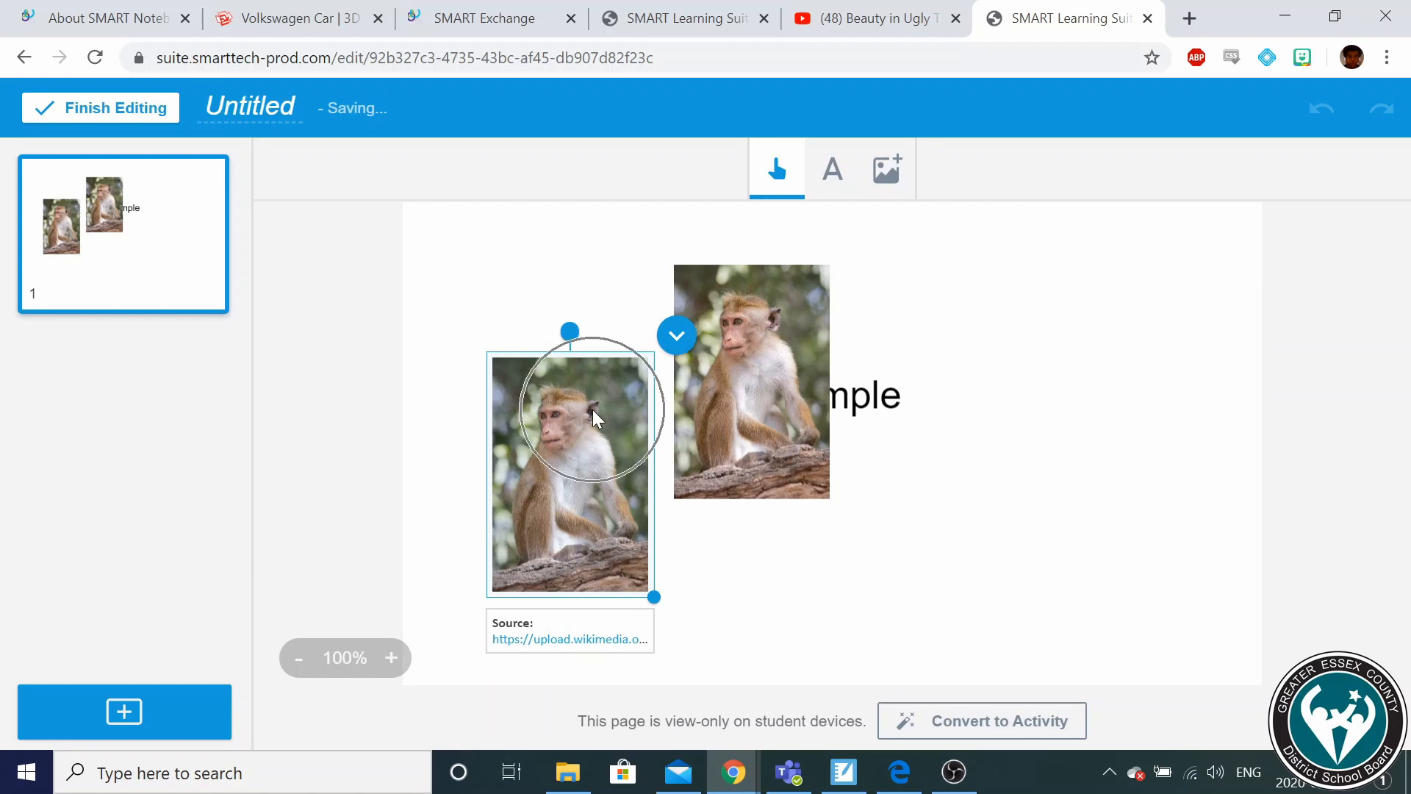
{"action": "left_click_drag", "start_coordinate": [593, 409], "coordinate": [1177, 474]}
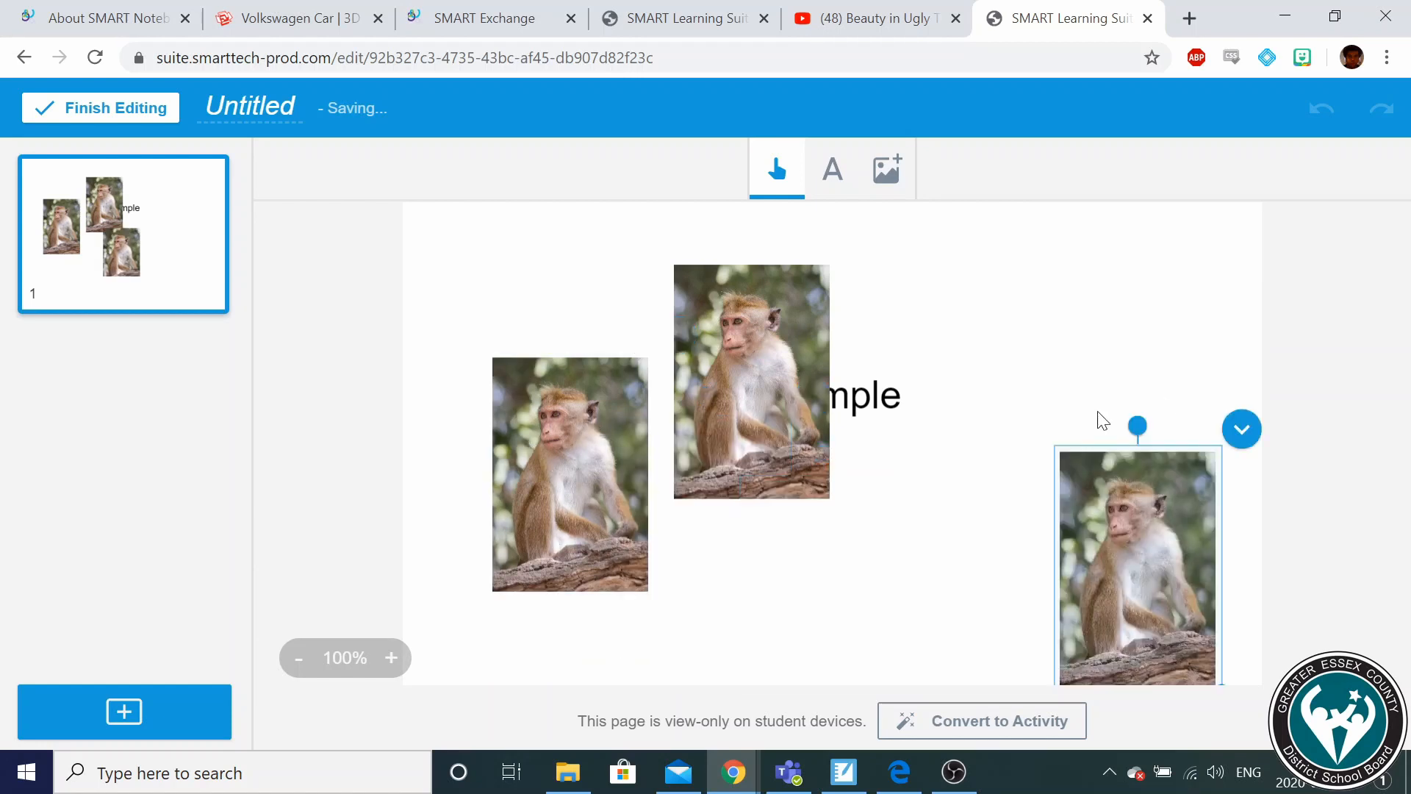
Delete the two cloned monkey pictures, keeping only the original beside the title.
{"action": "key", "text": "Delete"}
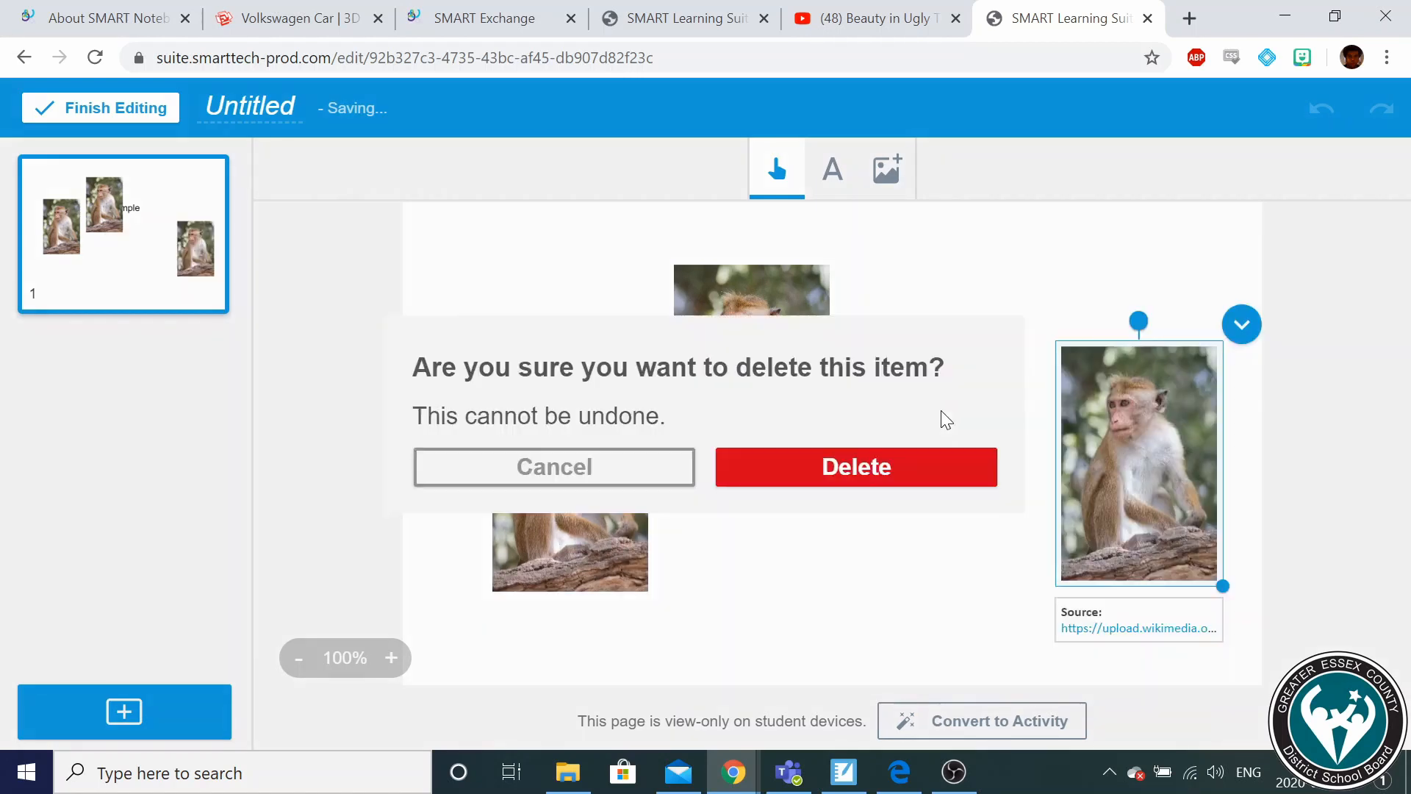
{"action": "left_click", "coordinate": [894, 455]}
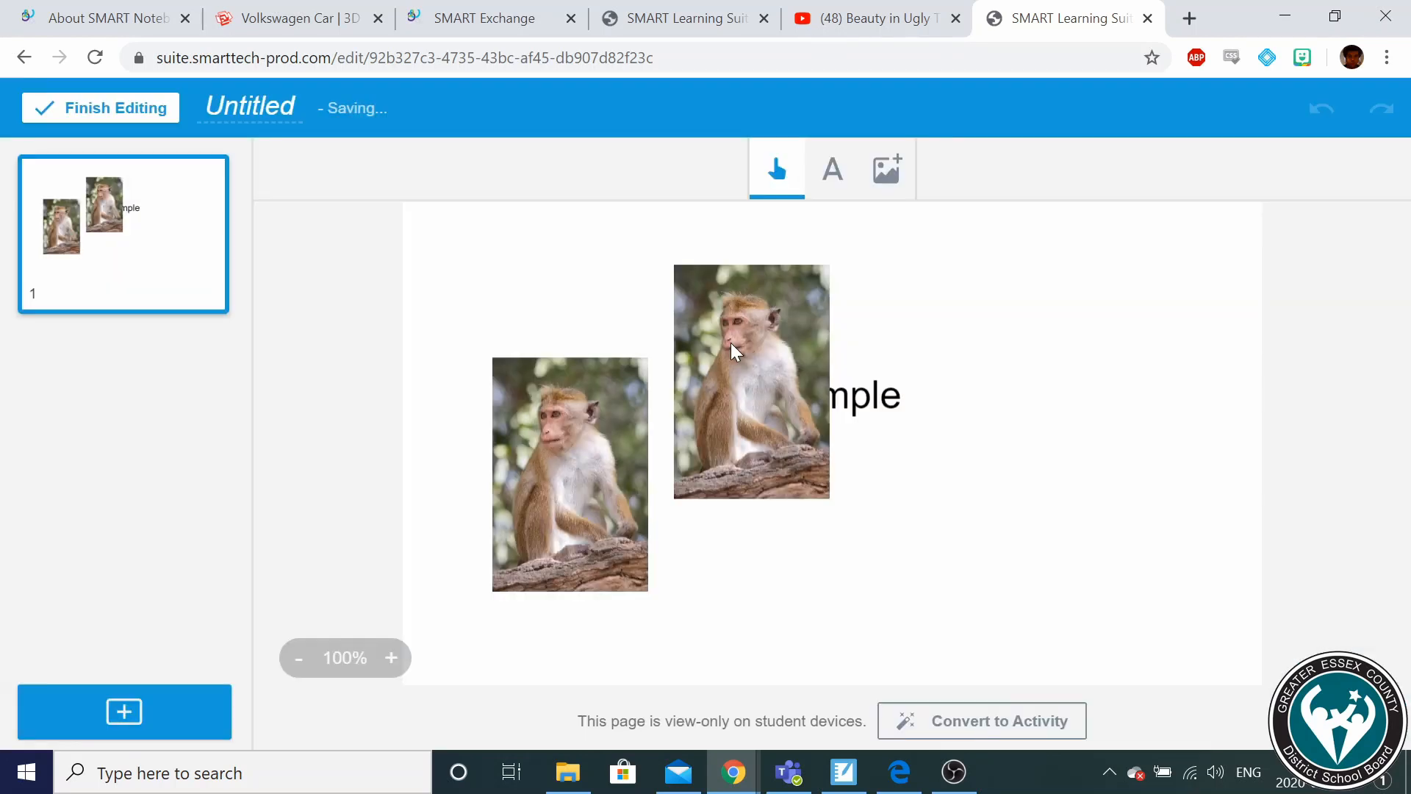
{"action": "left_click", "coordinate": [730, 343]}
{"action": "key", "text": "Delete"}
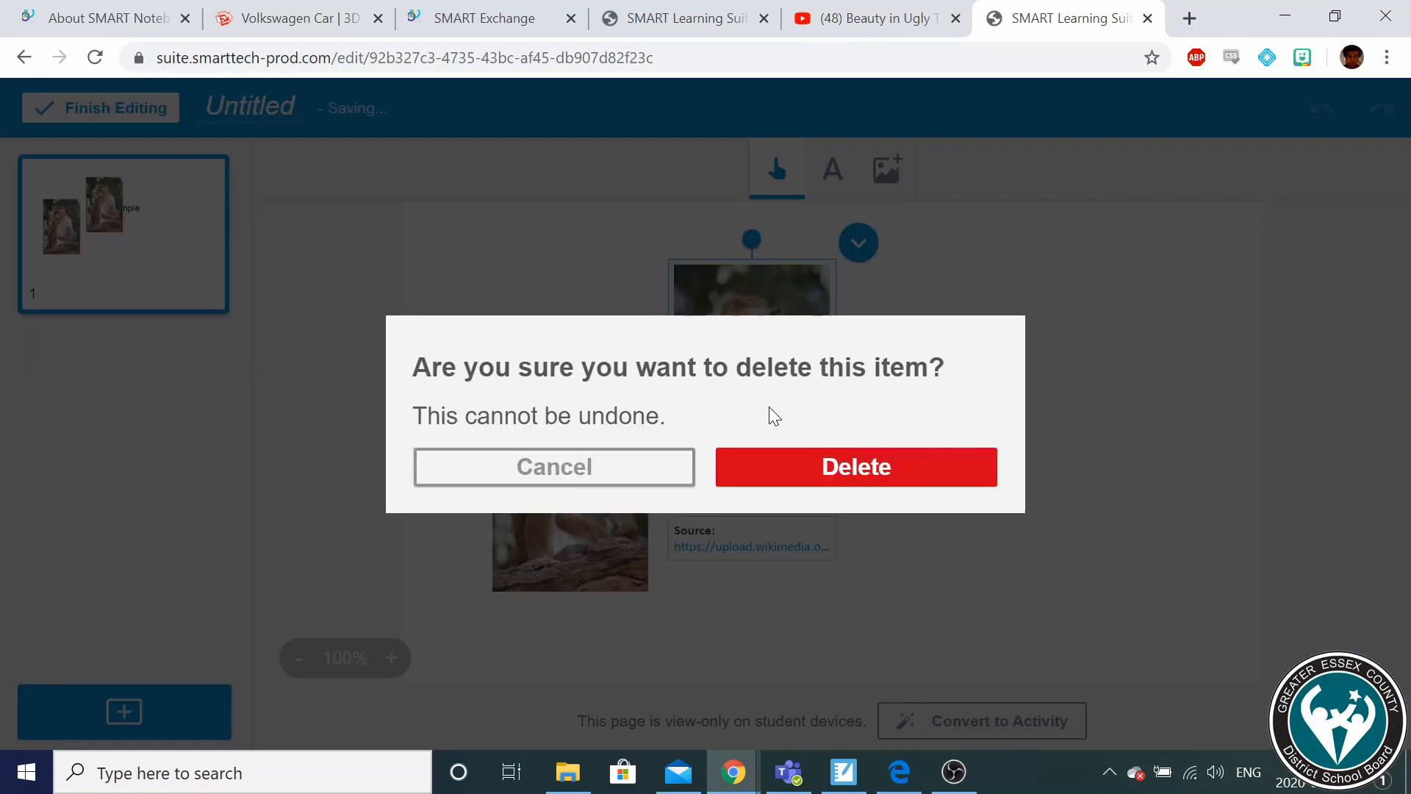
{"action": "left_click", "coordinate": [772, 464]}
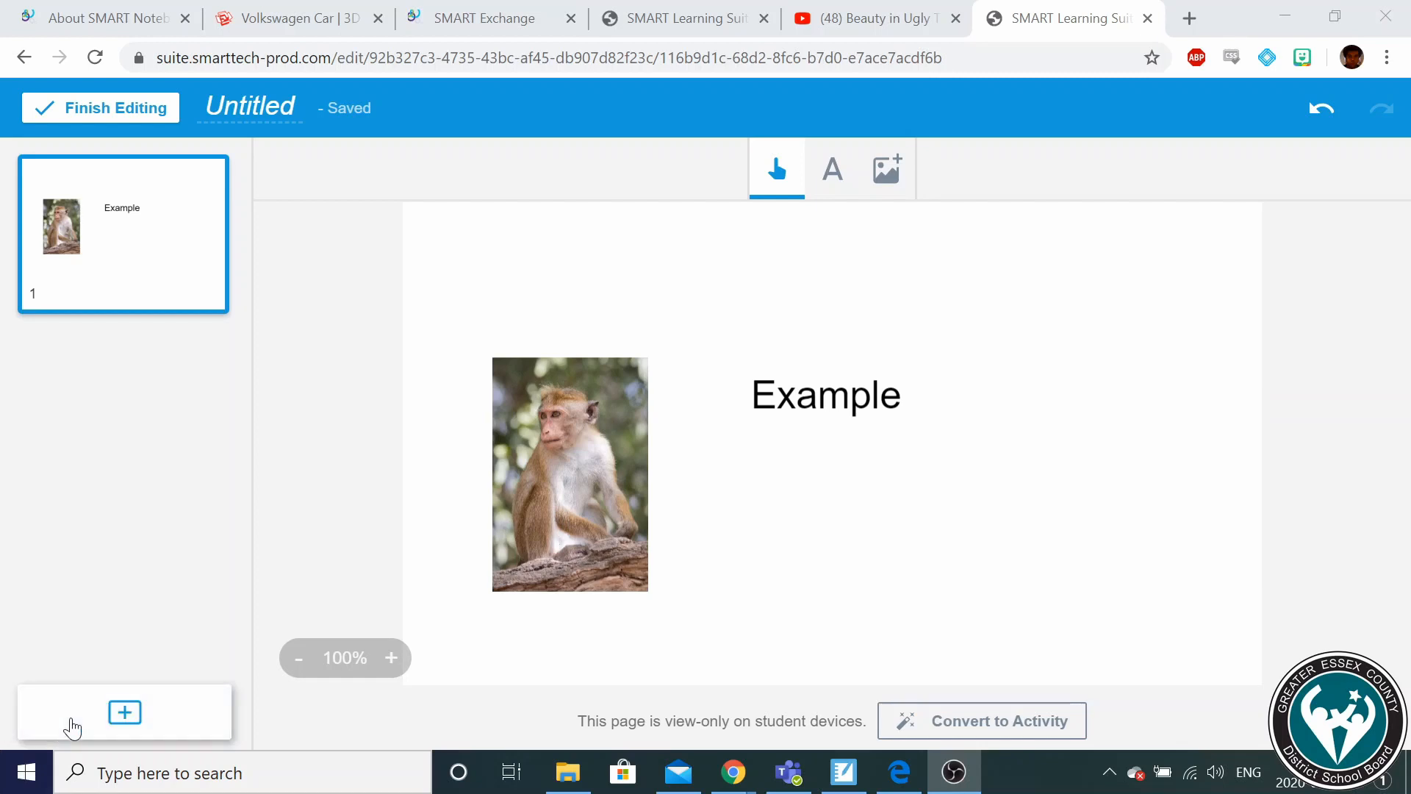
Search YouTube for "monkey" and add the "Baby monkey midnight routine!" video to the lesson as a page.
{"action": "left_click", "coordinate": [71, 722]}
{"action": "left_click", "coordinate": [71, 724]}
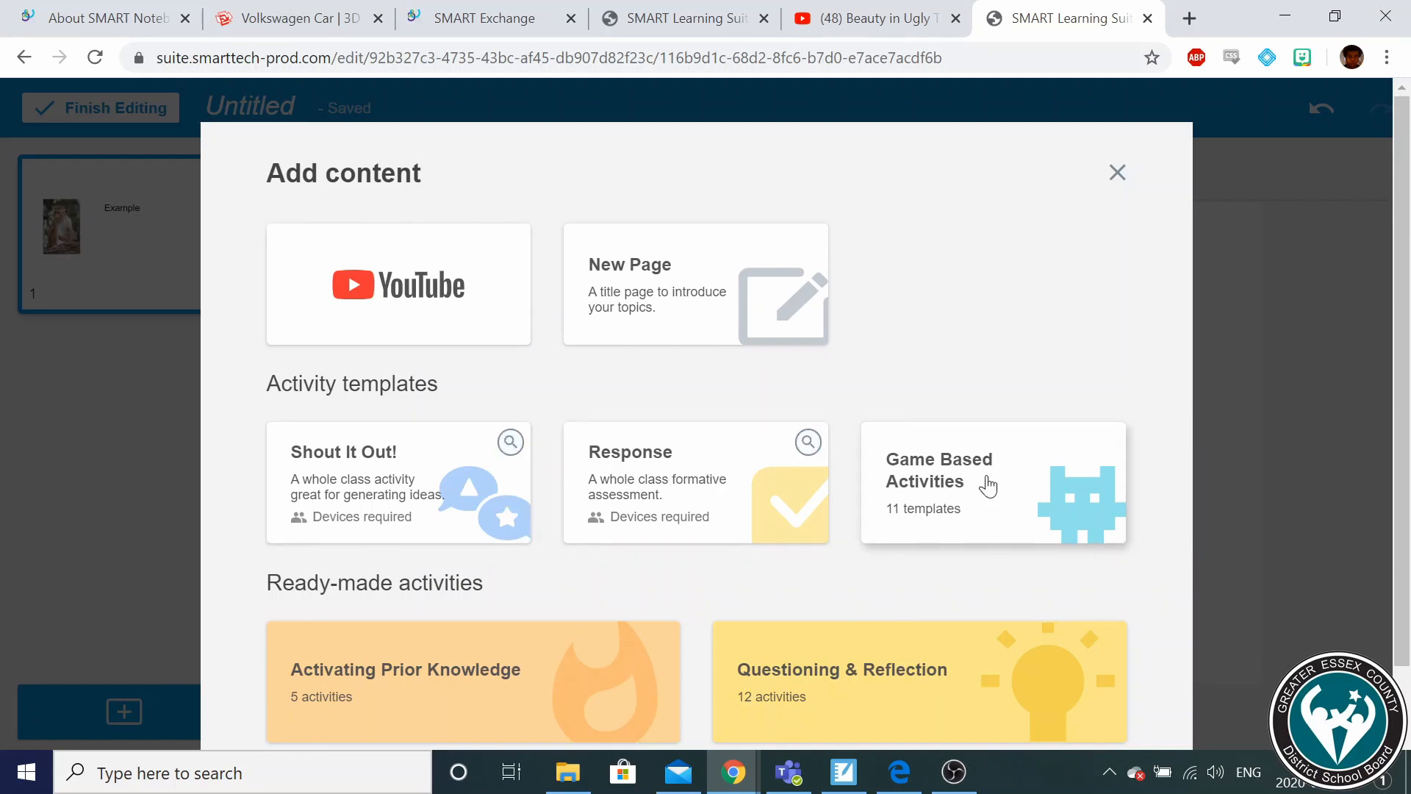
{"action": "left_click", "coordinate": [385, 293]}
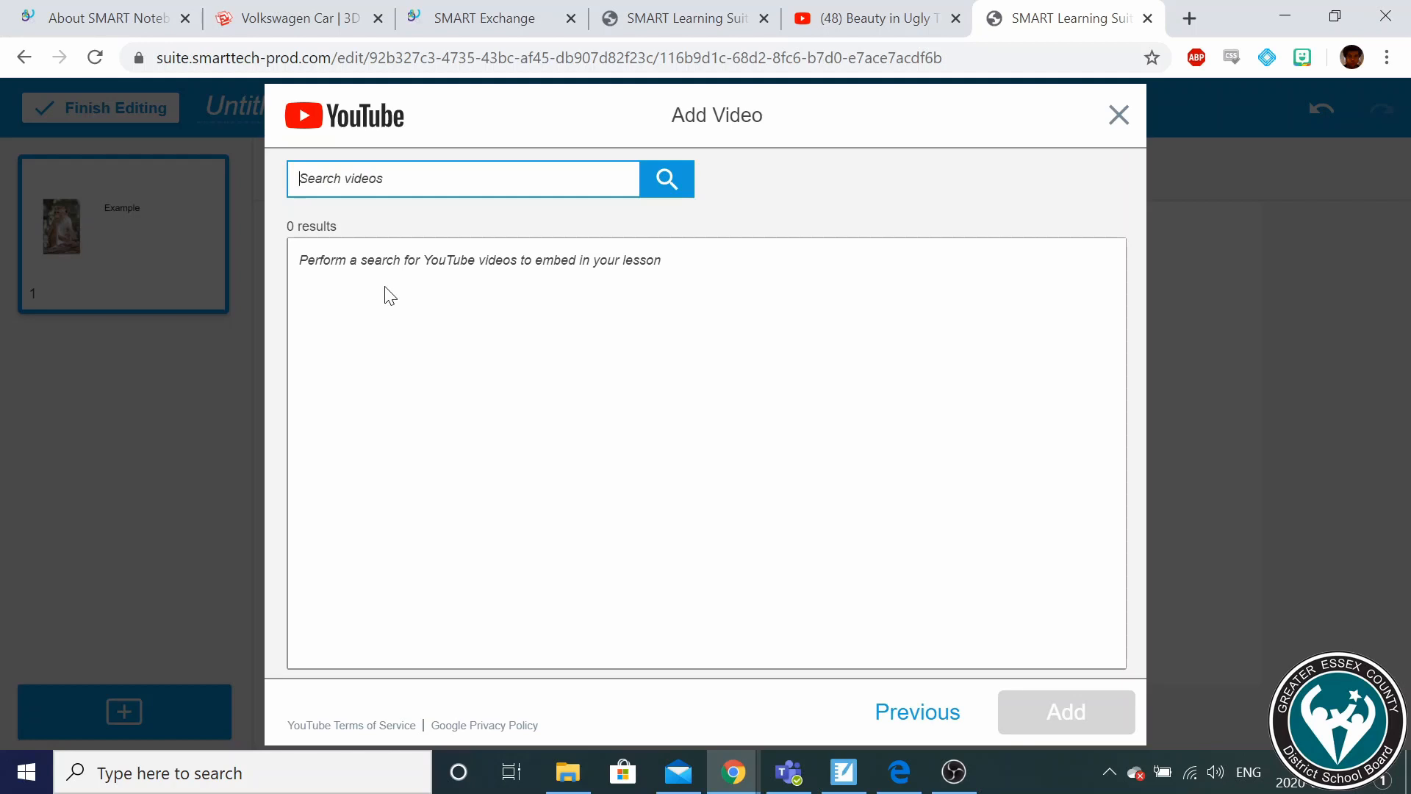
{"action": "type", "text": "monkey"}
{"action": "left_click", "coordinate": [664, 177]}
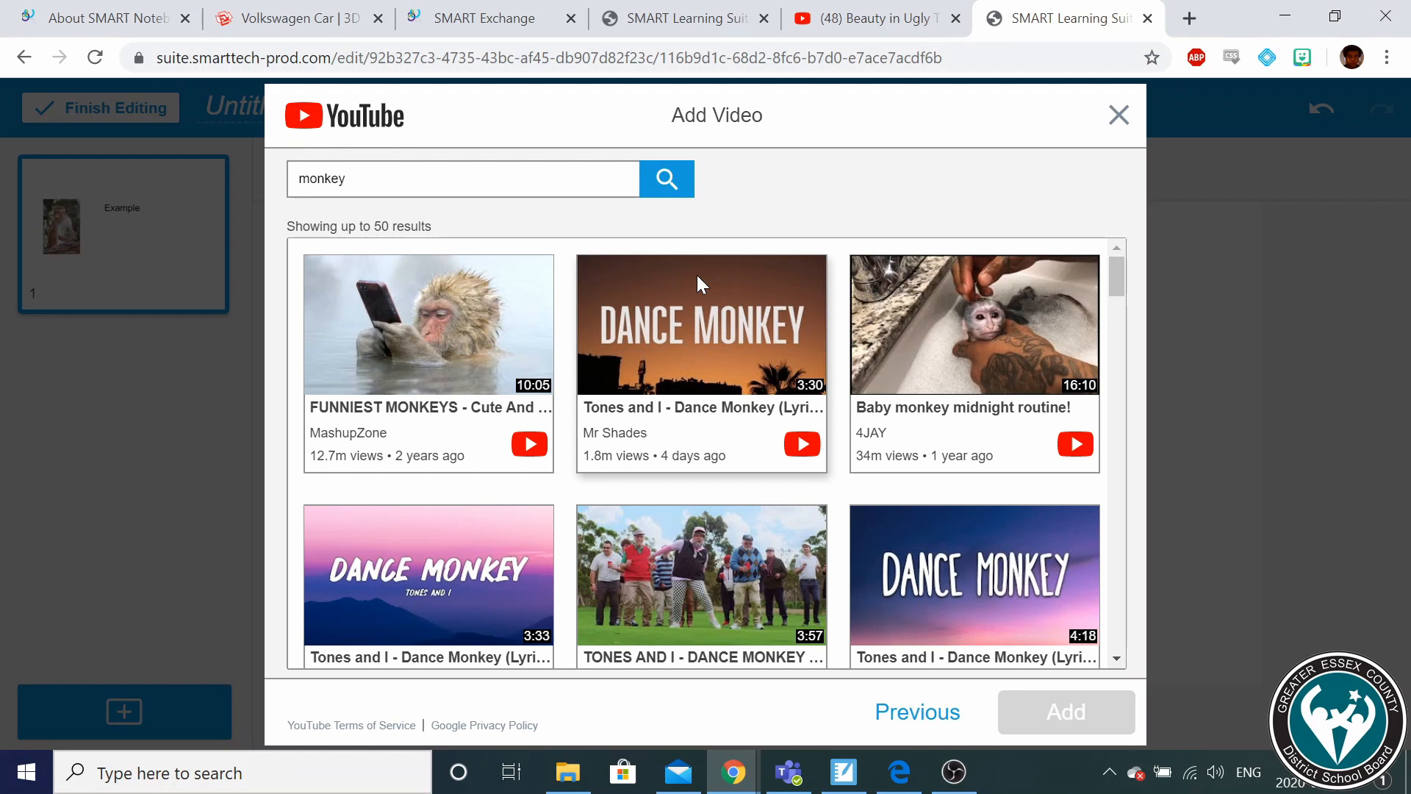
{"action": "left_click", "coordinate": [989, 335]}
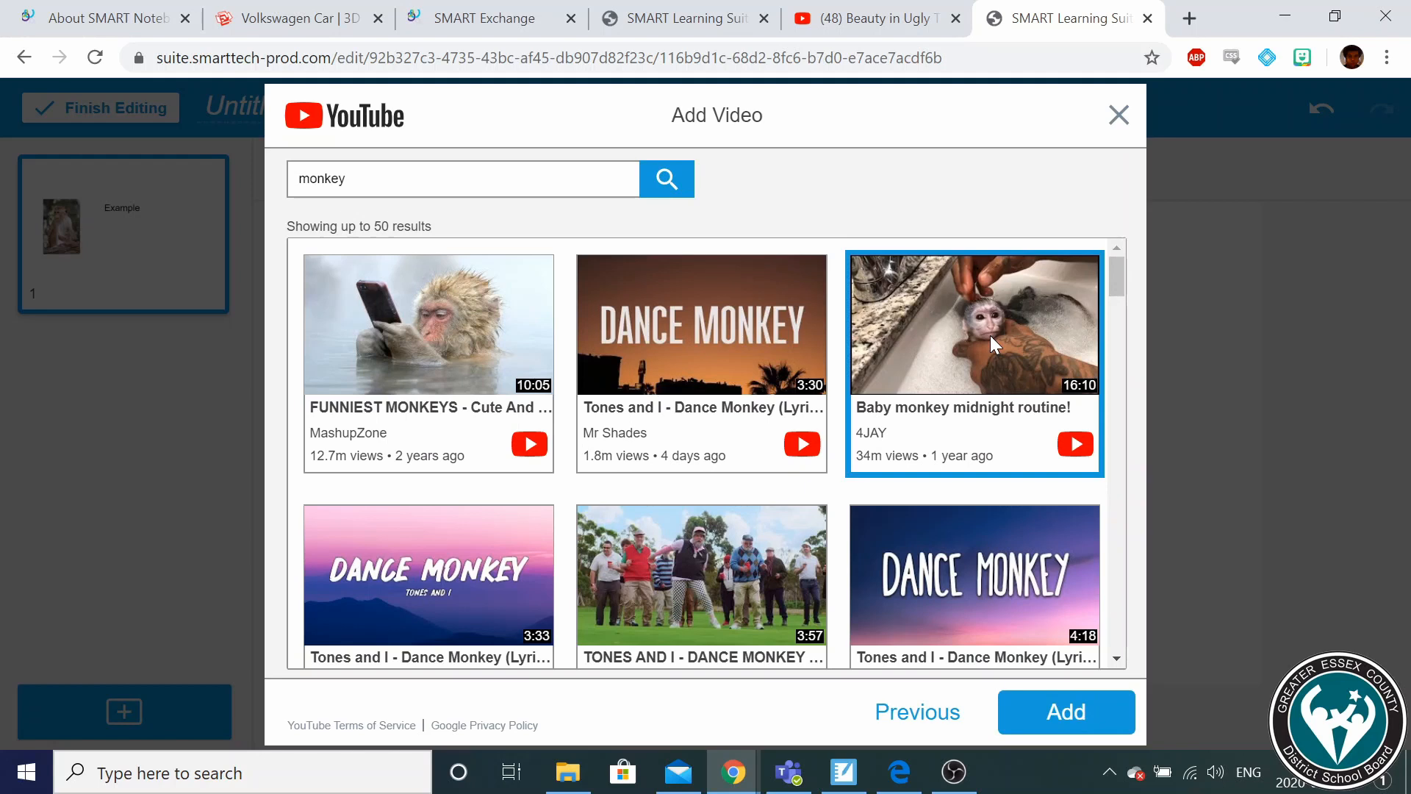
{"action": "left_click", "coordinate": [1024, 724]}
{"action": "left_click", "coordinate": [1046, 724]}
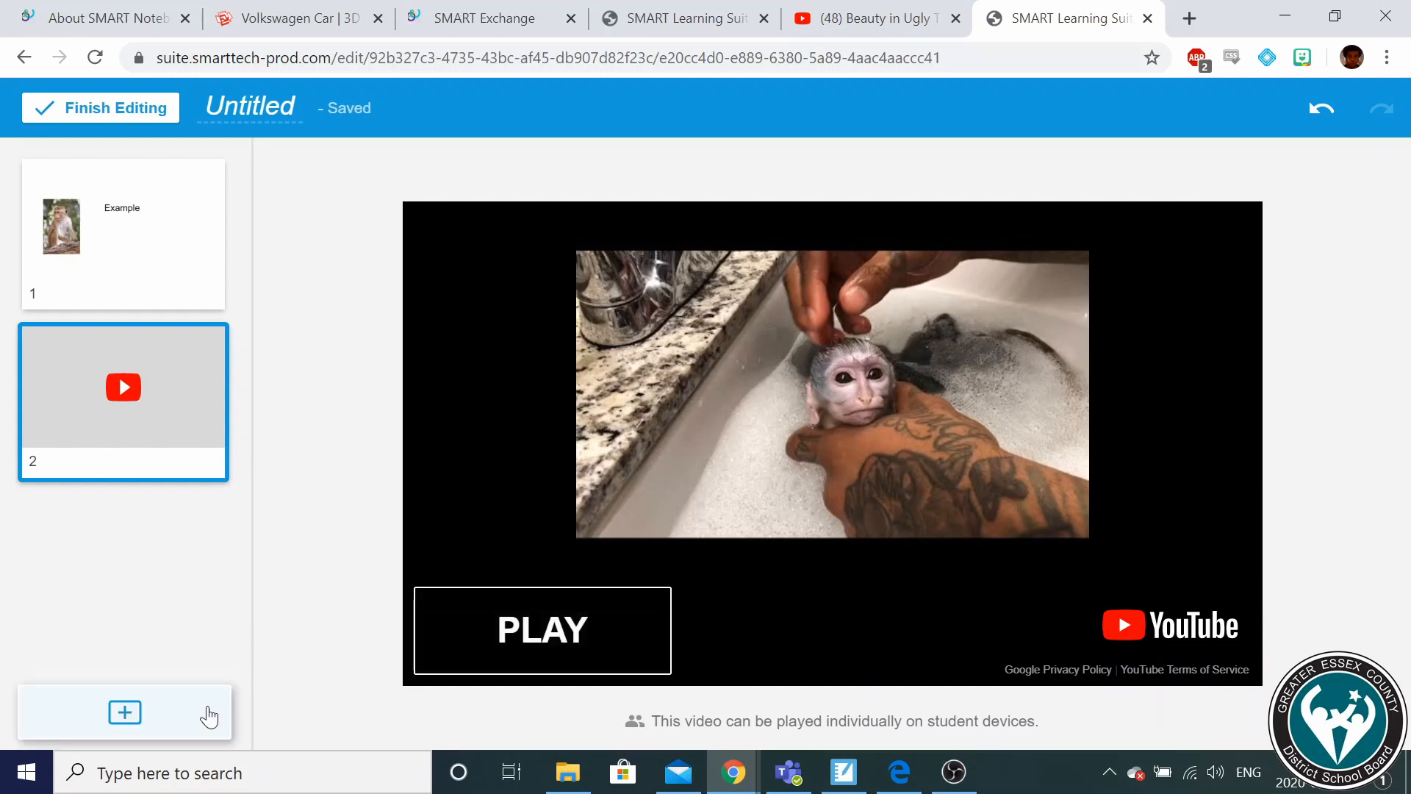
Add a New Page to the lesson after the YouTube video.
{"action": "key", "text": "ctrl"}
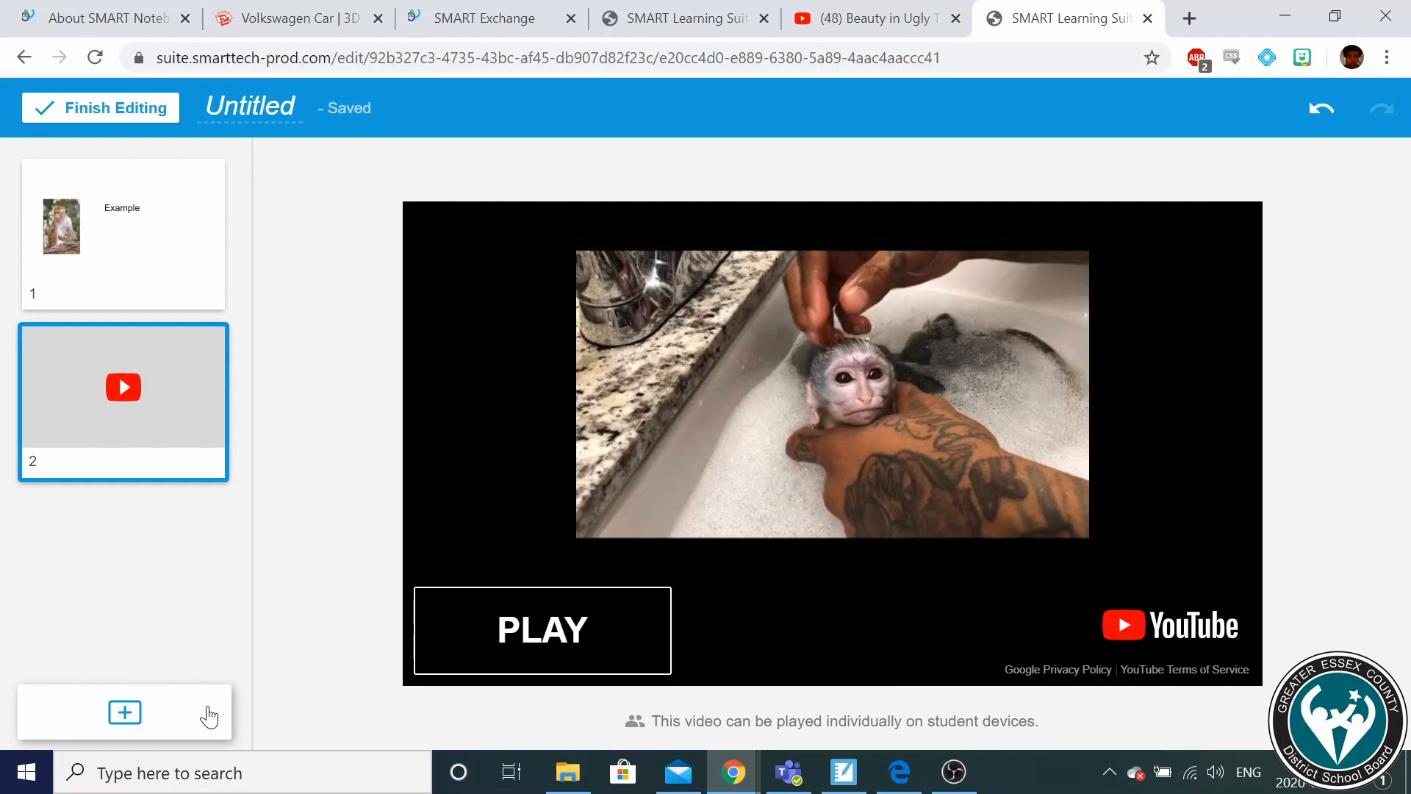
{"action": "left_click", "coordinate": [210, 714]}
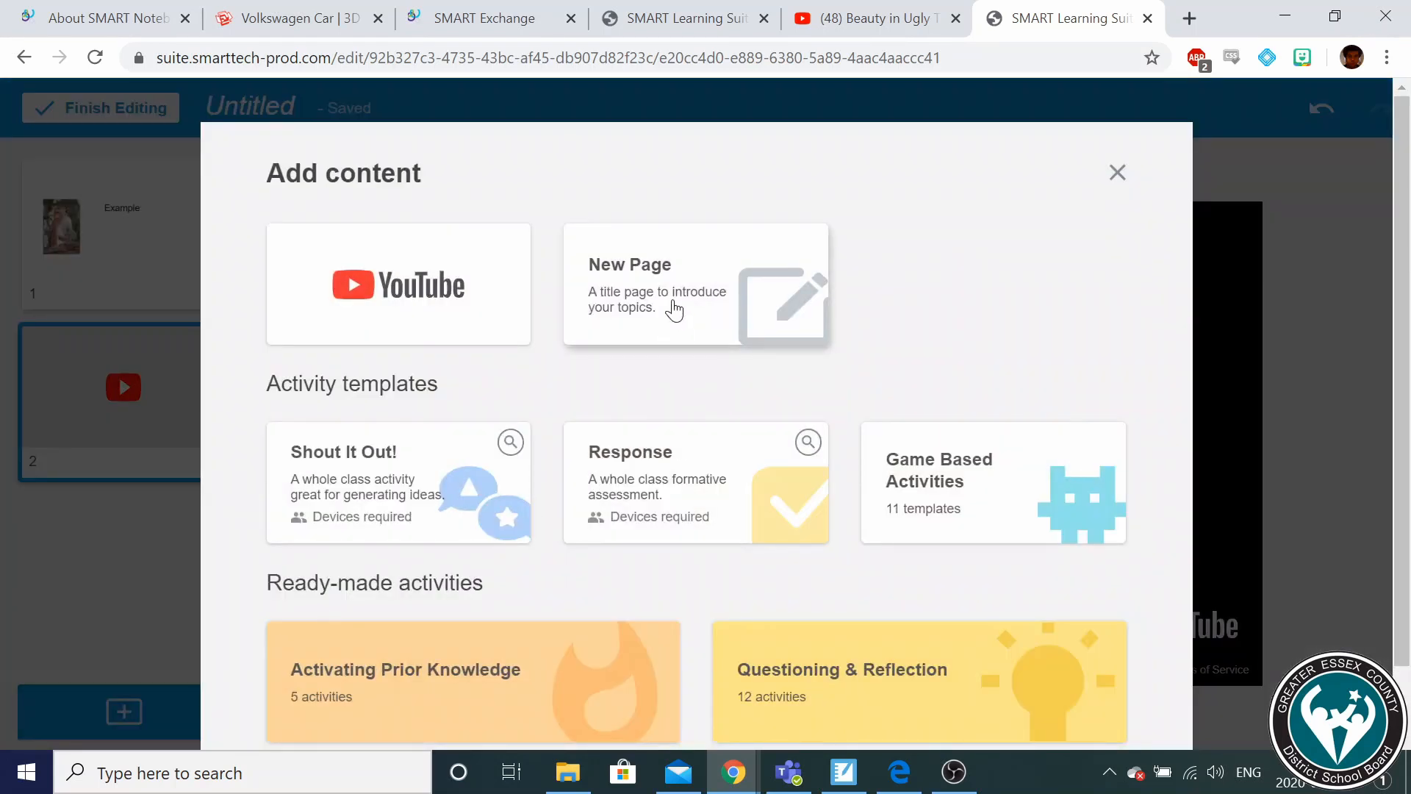
{"action": "left_click", "coordinate": [674, 309]}
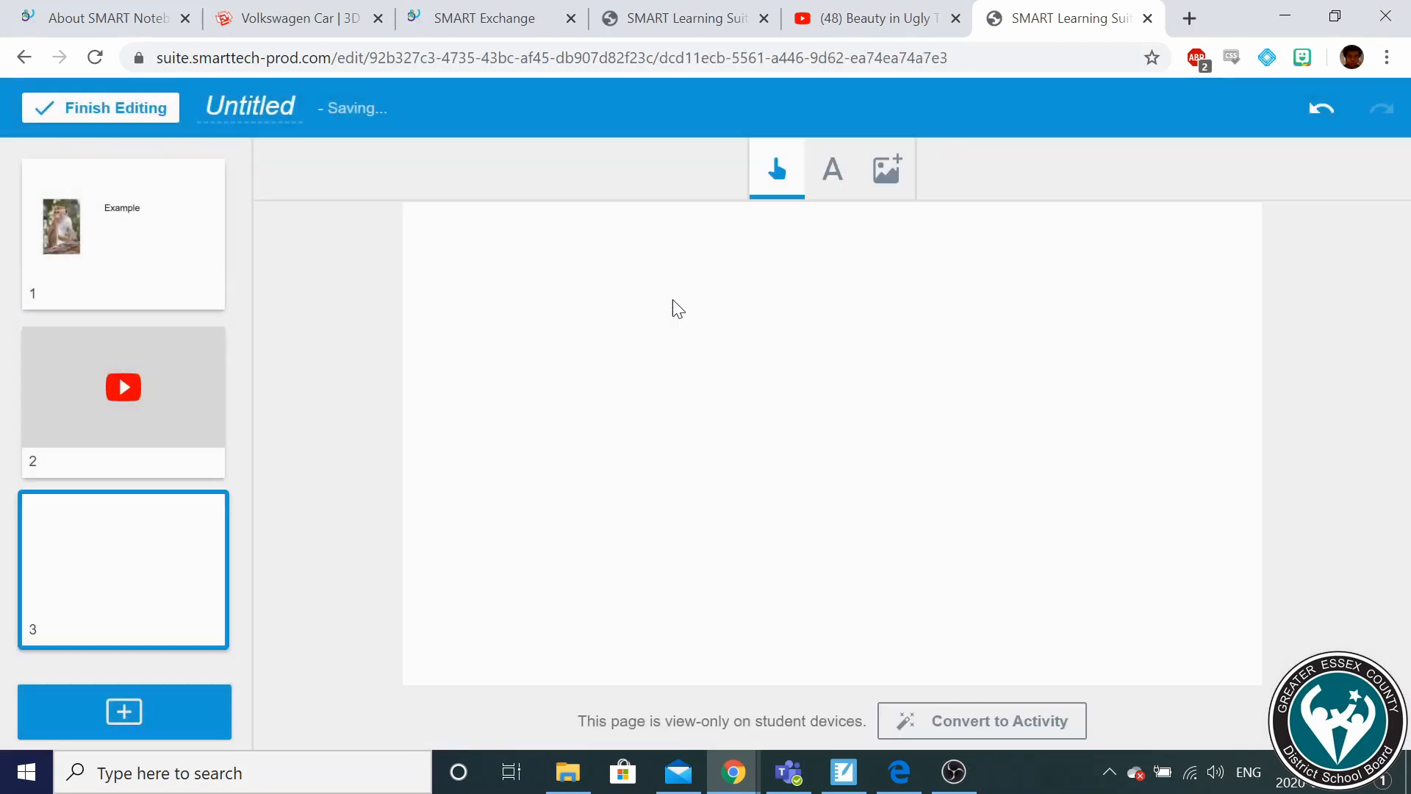
Replace the title placeholder on page 3 with "Why do you like monkies".
{"action": "left_click", "coordinate": [828, 397]}
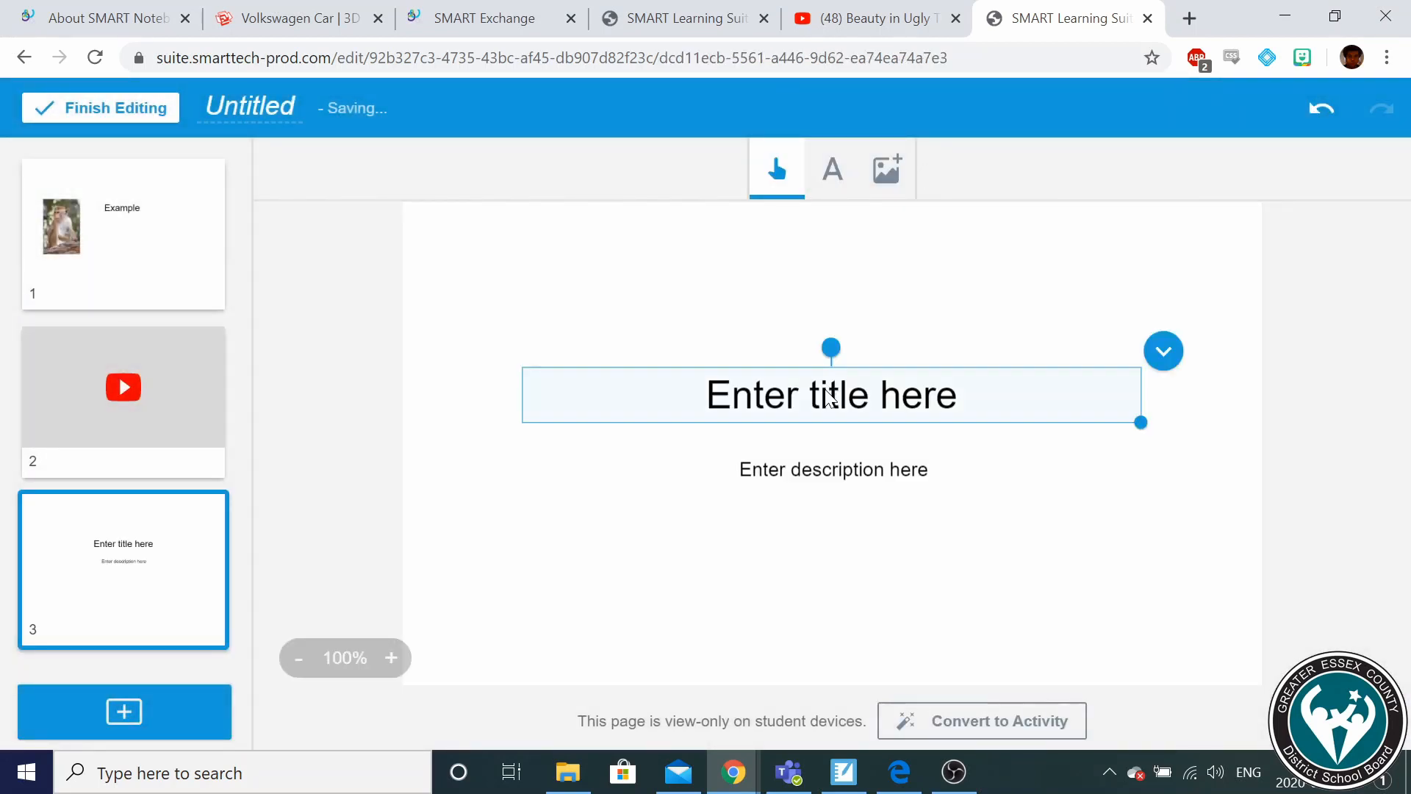
{"action": "left_click", "coordinate": [829, 397]}
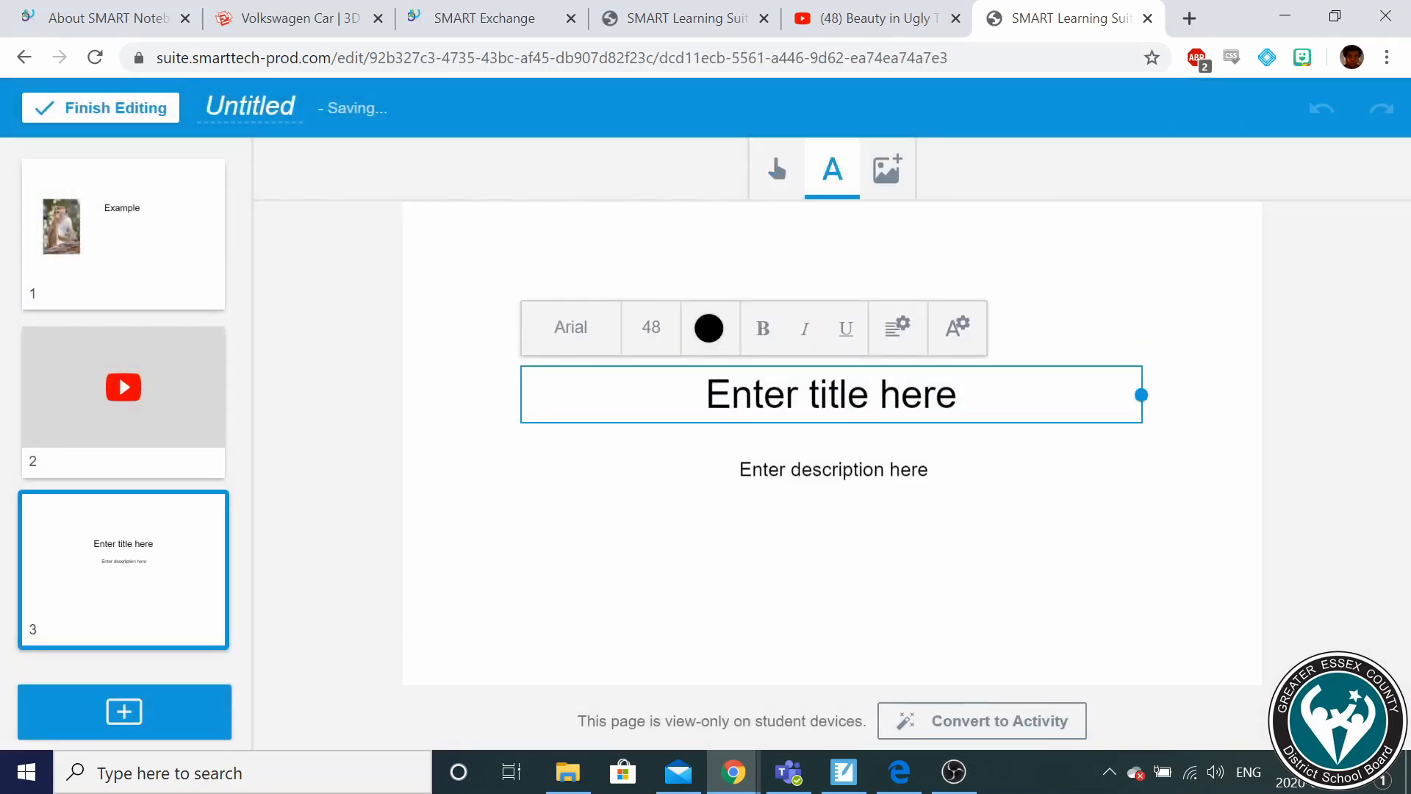
{"action": "key", "text": "ctrl+a"}
{"action": "type", "text": "W"}
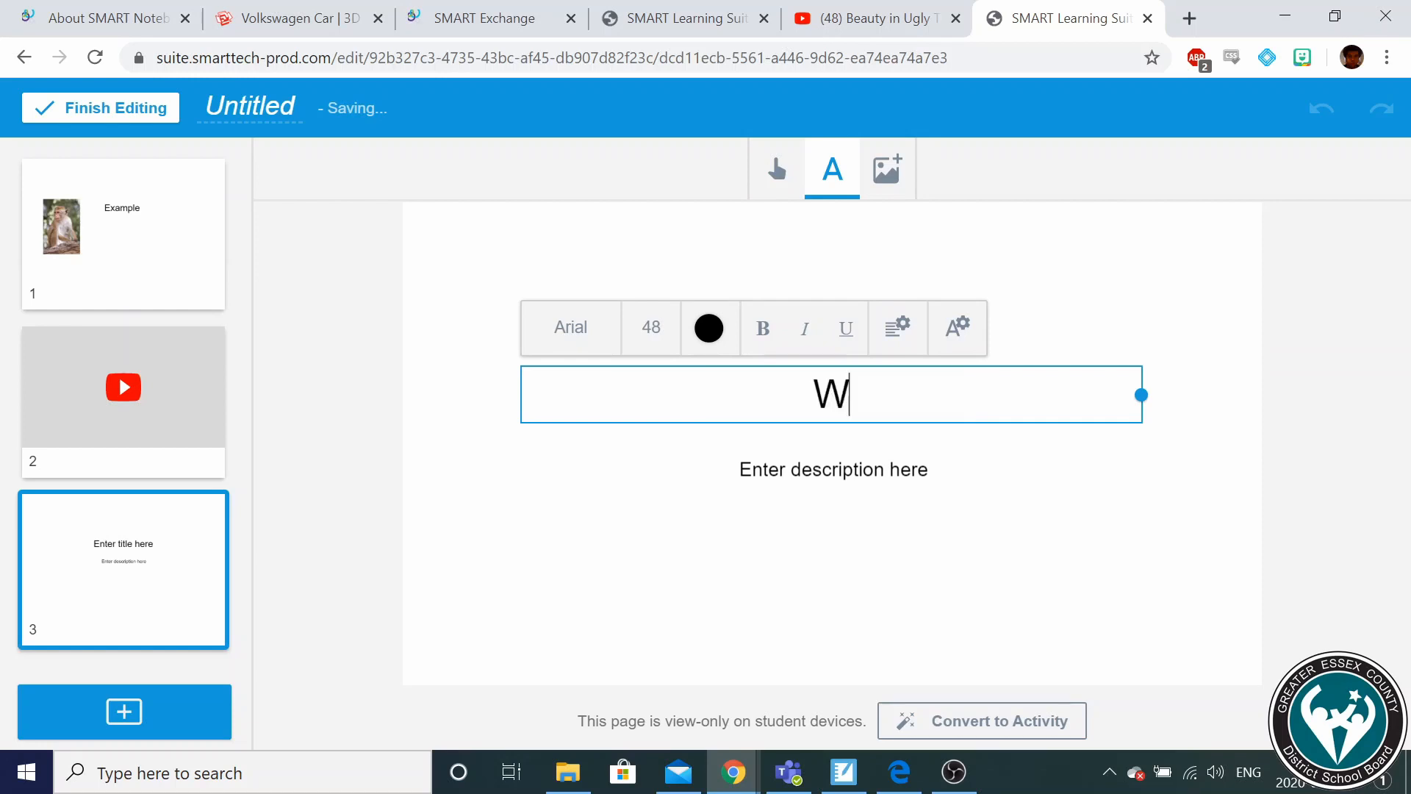
{"action": "type", "text": "hy do you like the mo"}
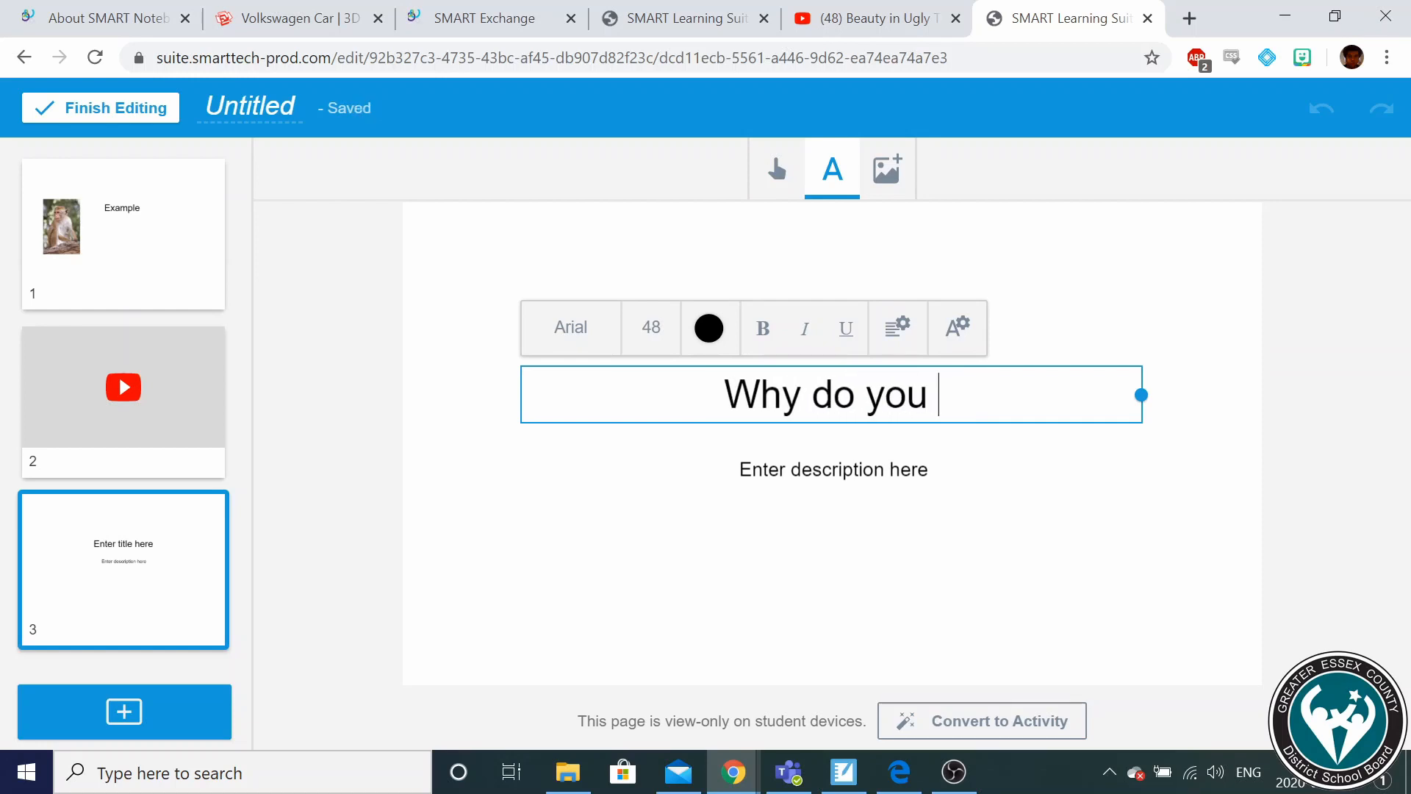
{"action": "key", "text": "BackSpace"}
{"action": "key", "text": "BackSpace"}
{"action": "key", "text": "BackSpace"}
{"action": "key", "text": "BackSpace"}
{"action": "key", "text": "BackSpace"}
{"action": "key", "text": "BackSpace"}
{"action": "key", "text": "BackSpace"}
{"action": "key", "text": "BackSpace"}
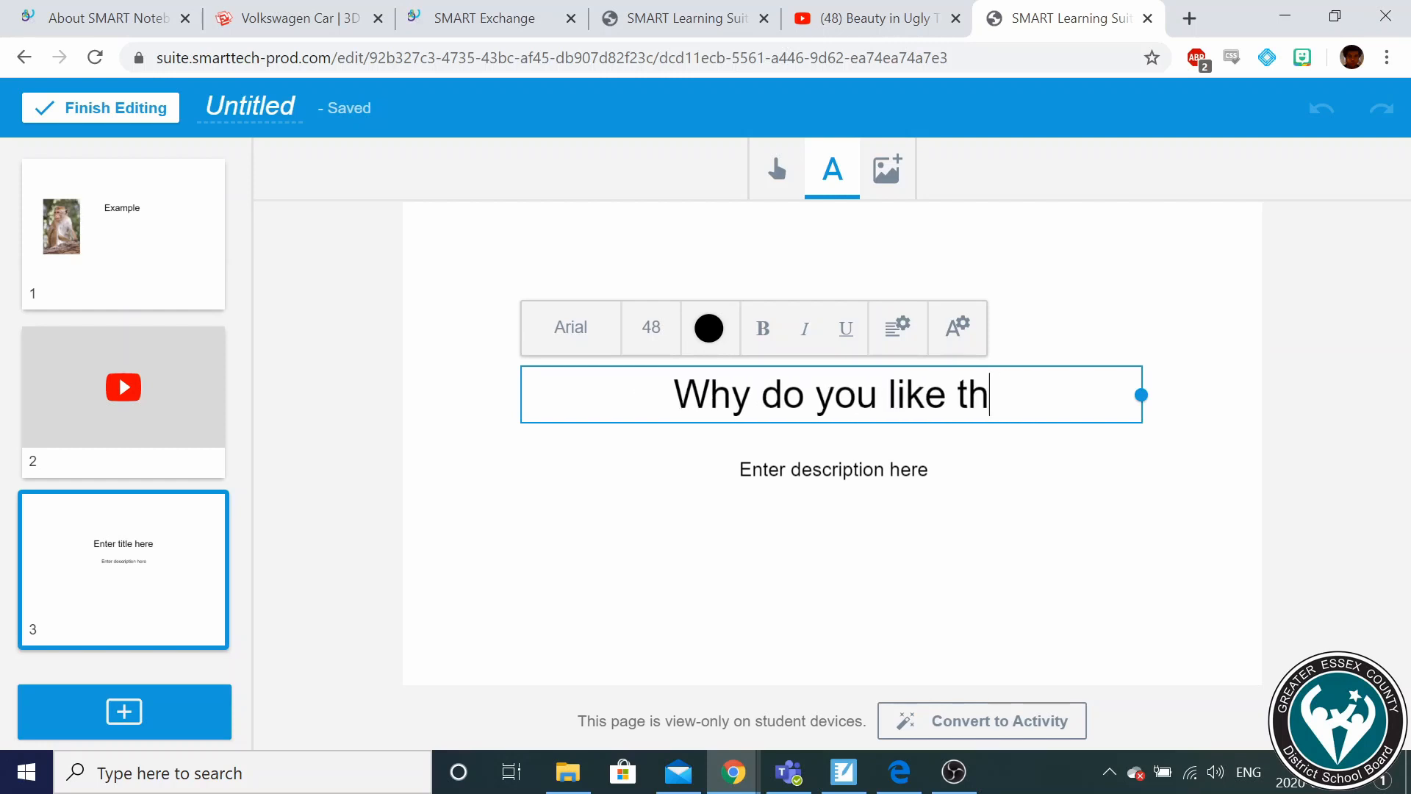
{"action": "type", "text": "e monkies"}
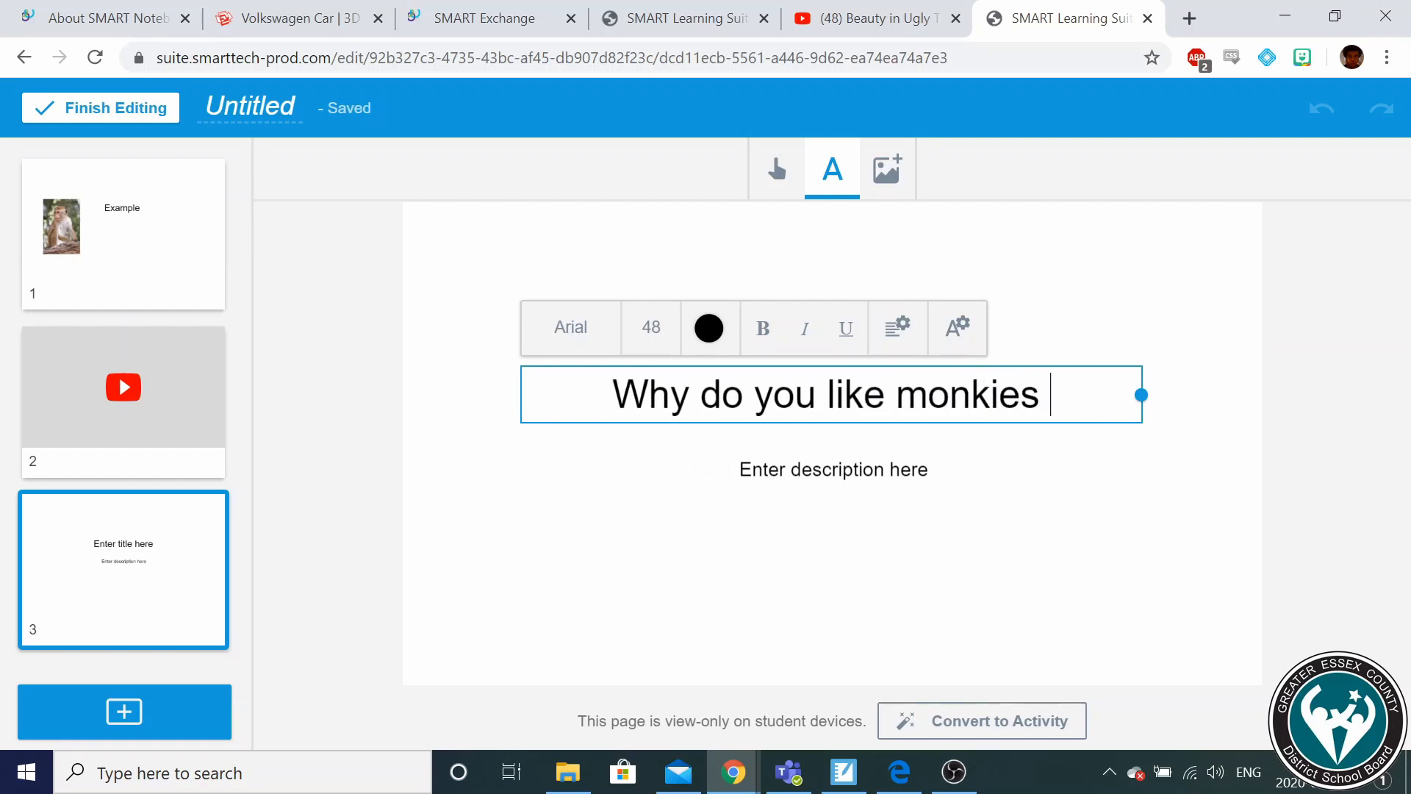
{"action": "left_click", "coordinate": [699, 545]}
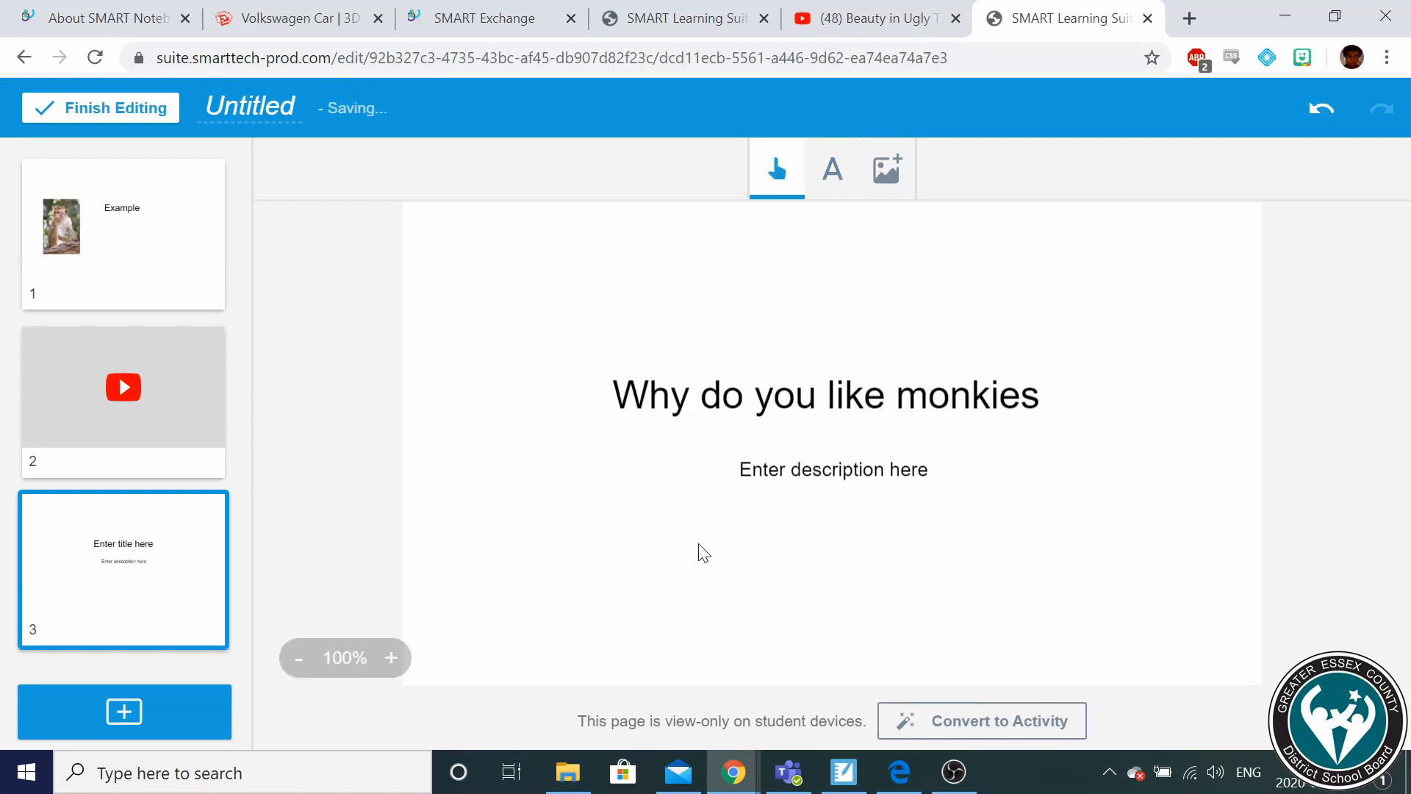
Delete the description placeholder beneath the title on page 3.
{"action": "left_click", "coordinate": [780, 482]}
{"action": "key", "text": "Delete"}
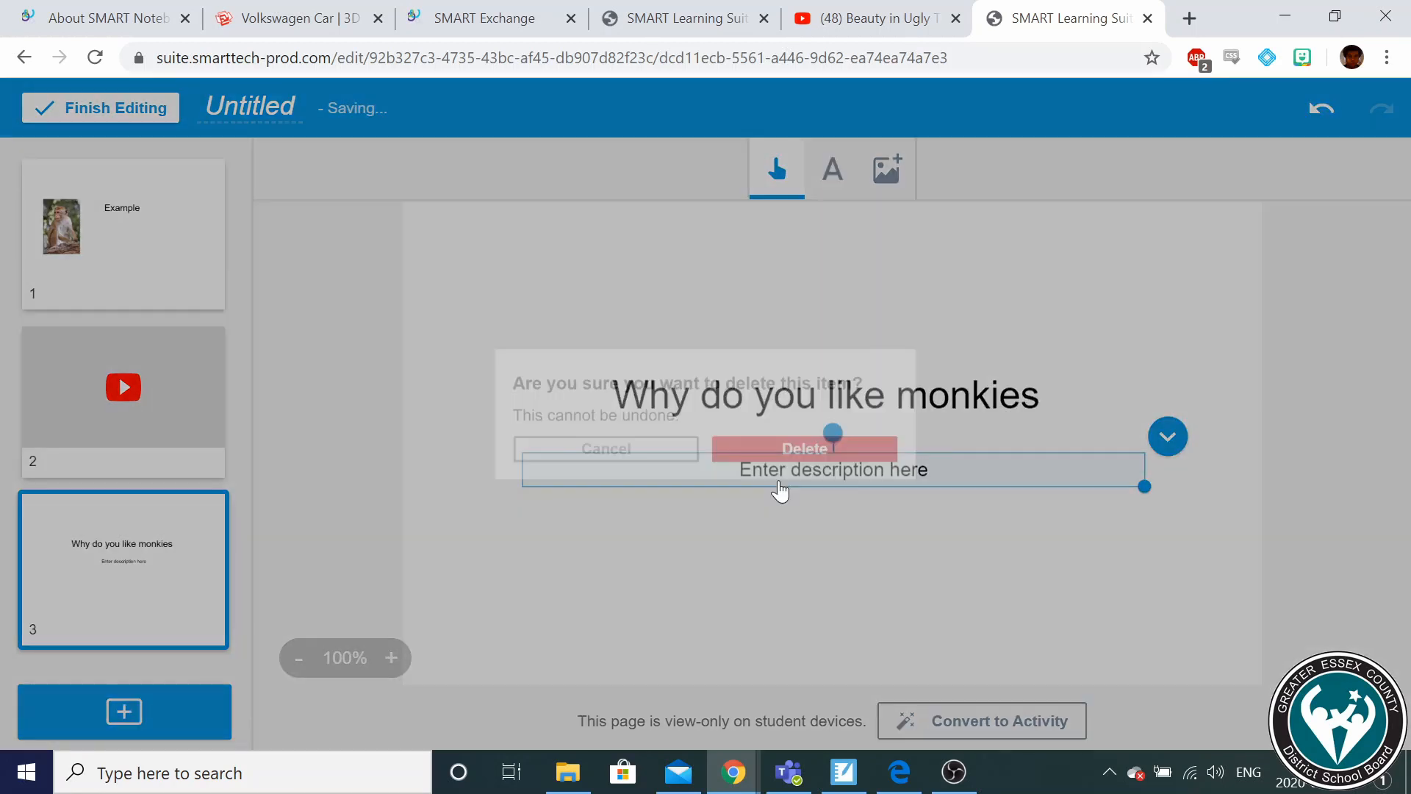
{"action": "left_click", "coordinate": [793, 482]}
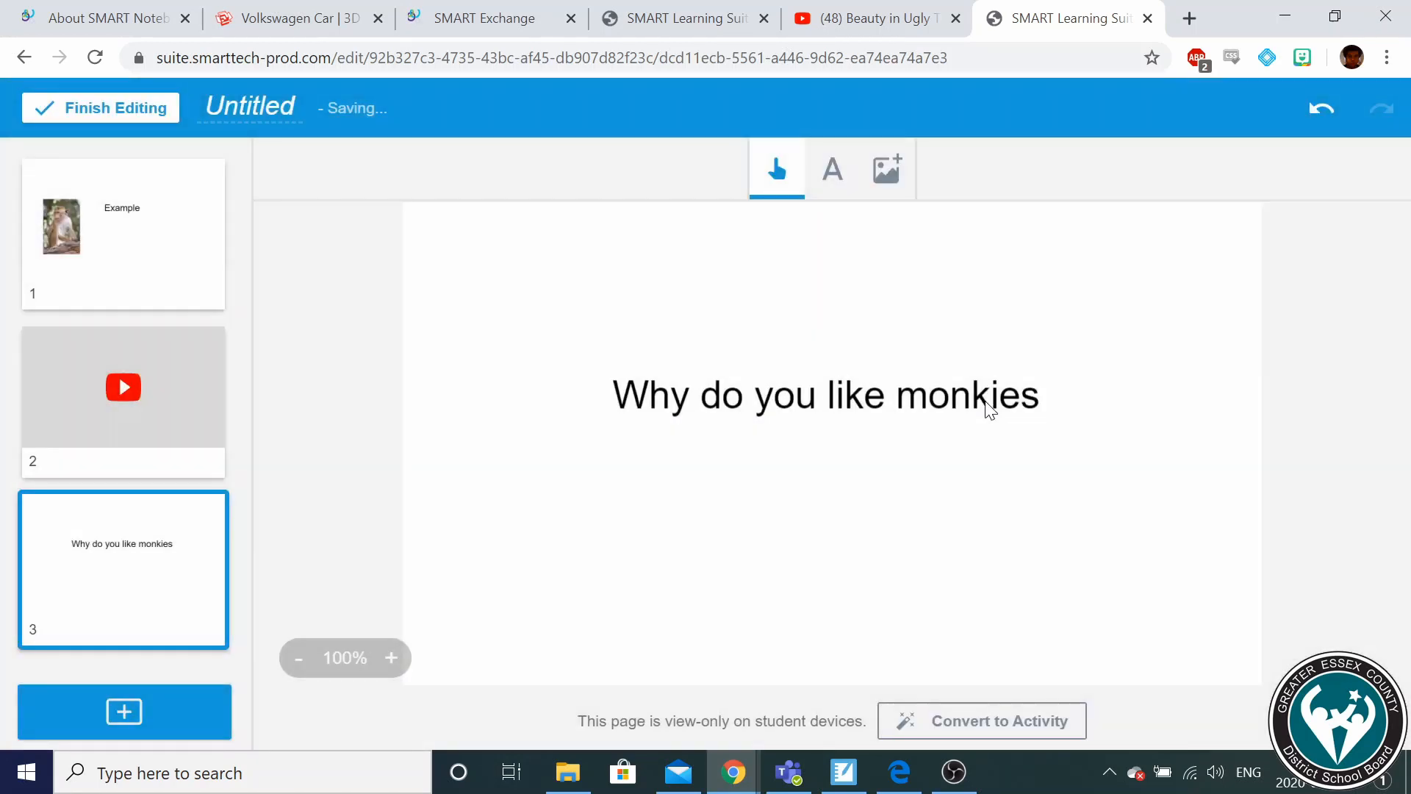
Complete the page 3 title as "Why do you like monkies?" with no space before the question mark.
{"action": "left_click", "coordinate": [989, 397]}
{"action": "type", "text": "?"}
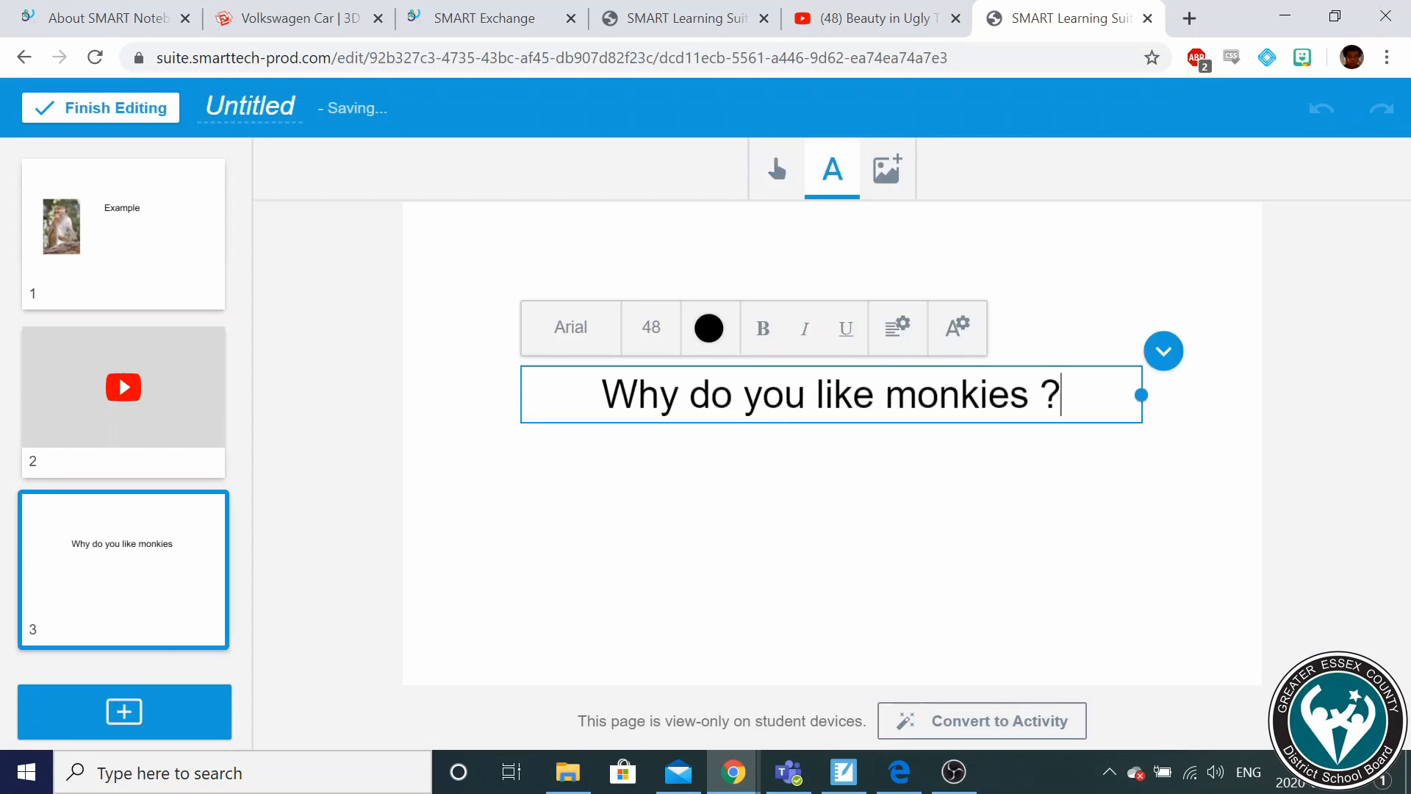
{"action": "key", "text": "BackSpace"}
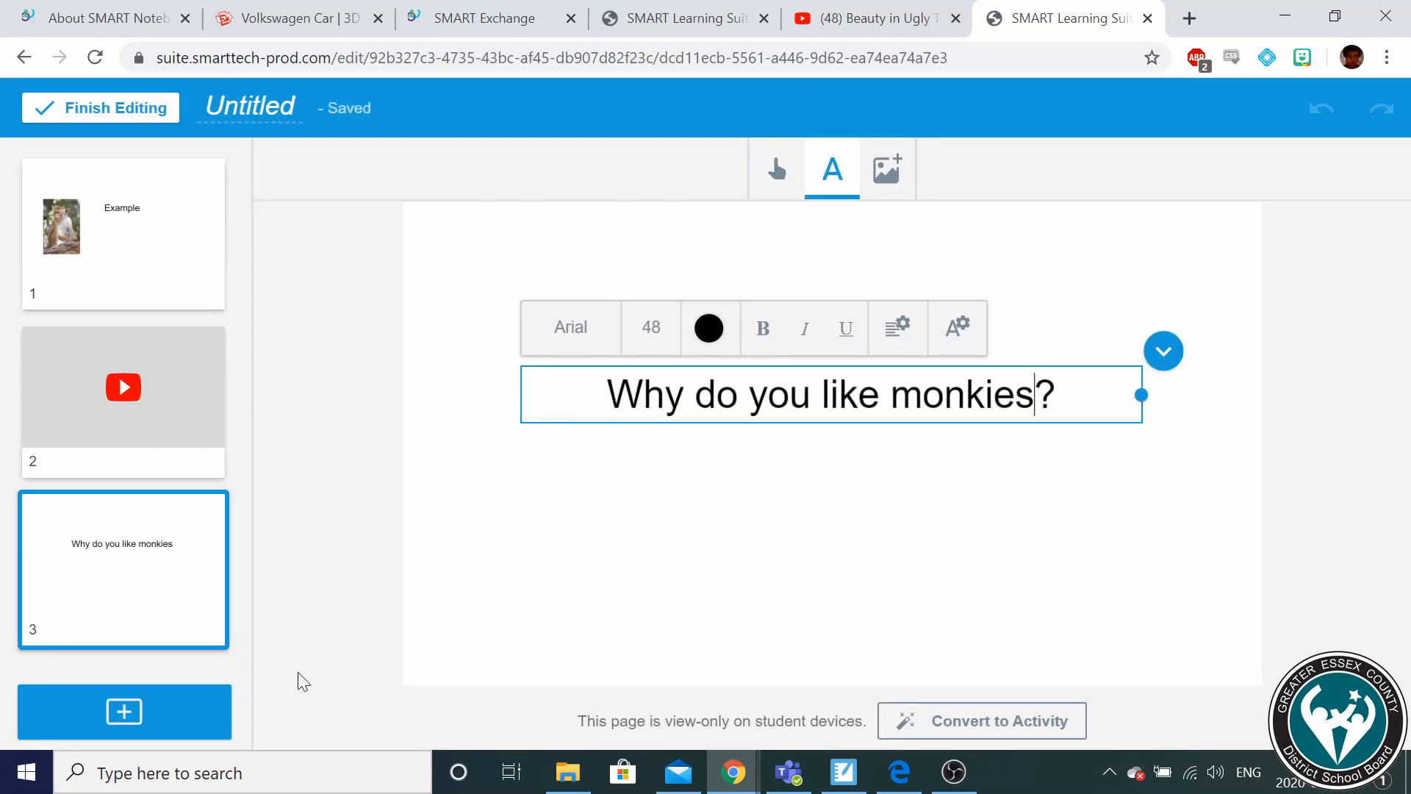
{"action": "left_click", "coordinate": [476, 610]}
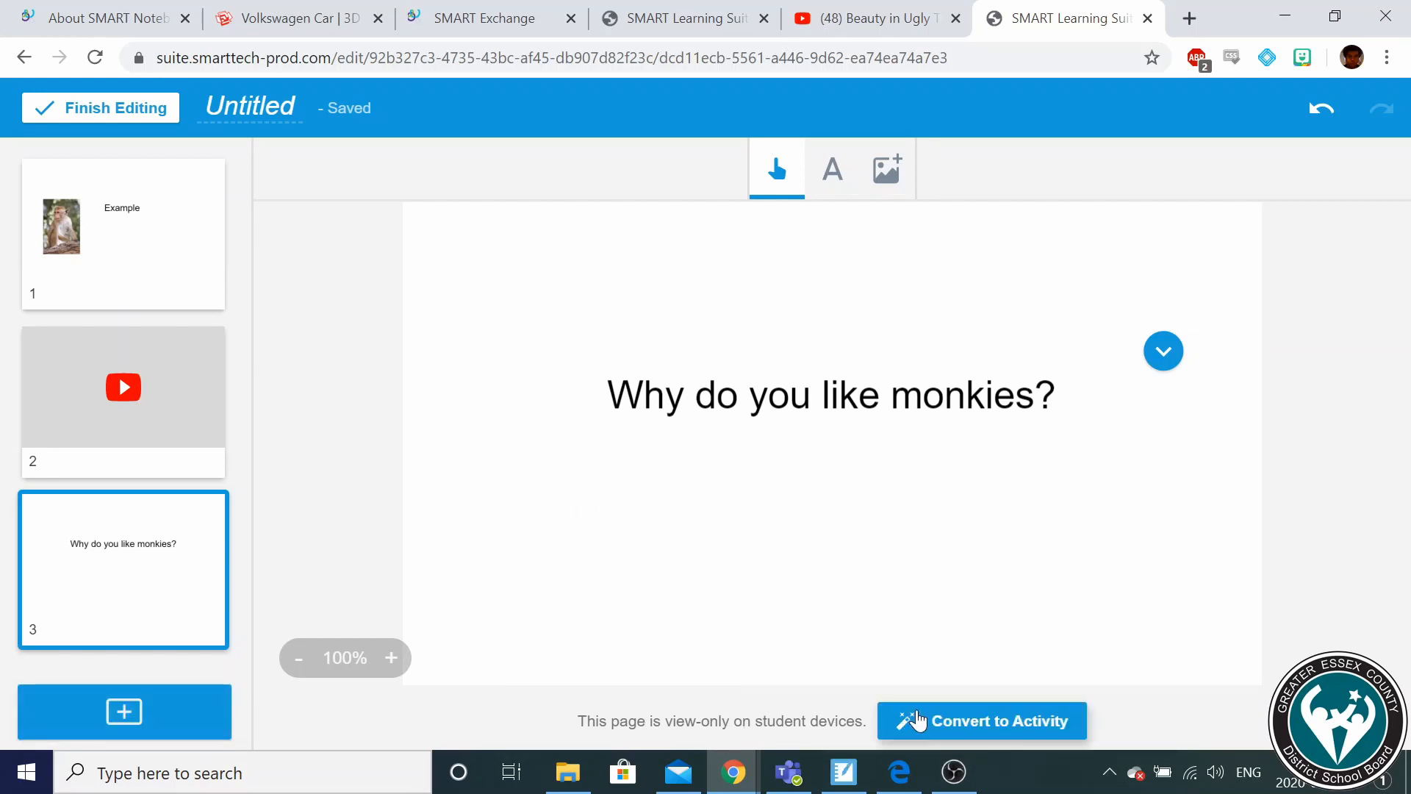
Convert page 3 to an individual Handout Activity and preview it, including the student pen options.
{"action": "left_click", "coordinate": [919, 725]}
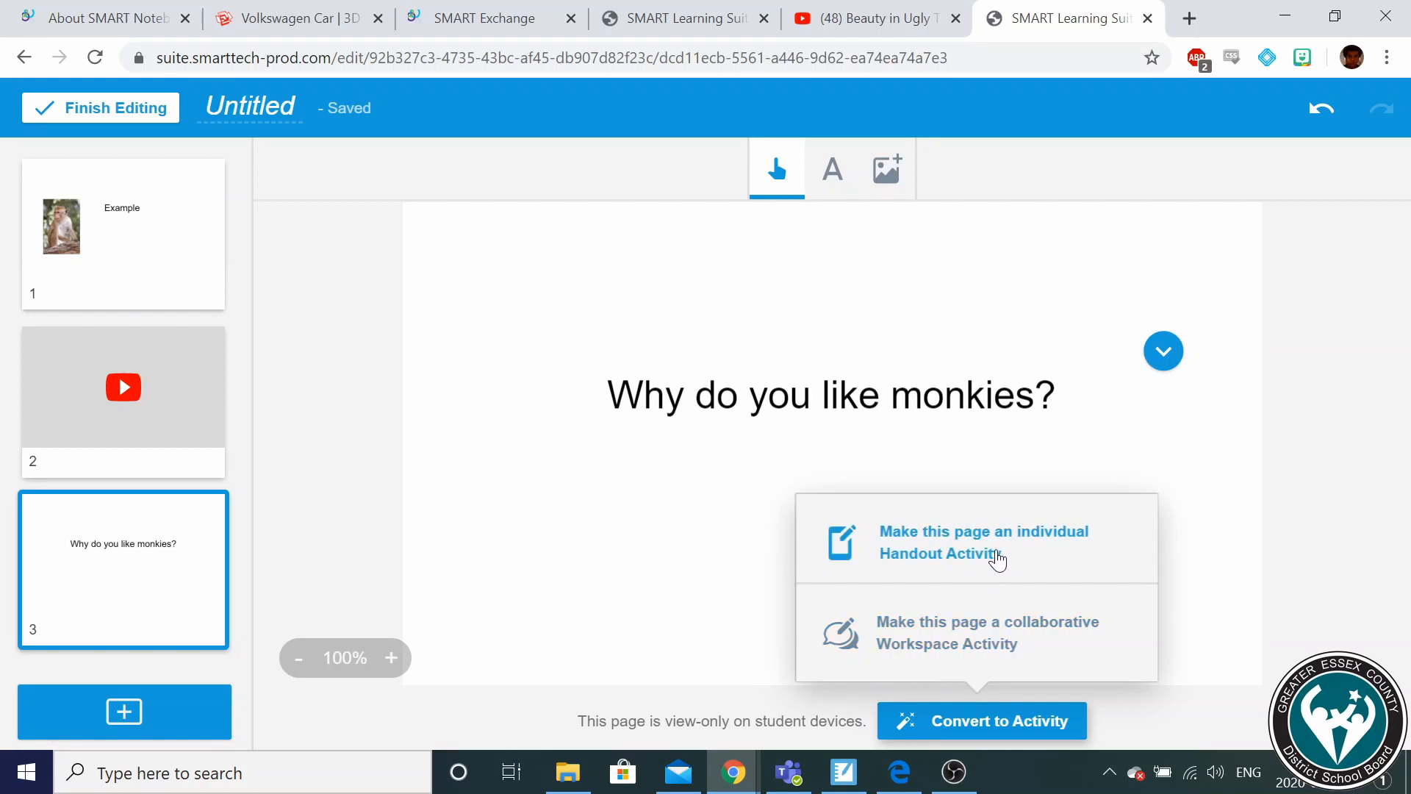
{"action": "left_click", "coordinate": [997, 560]}
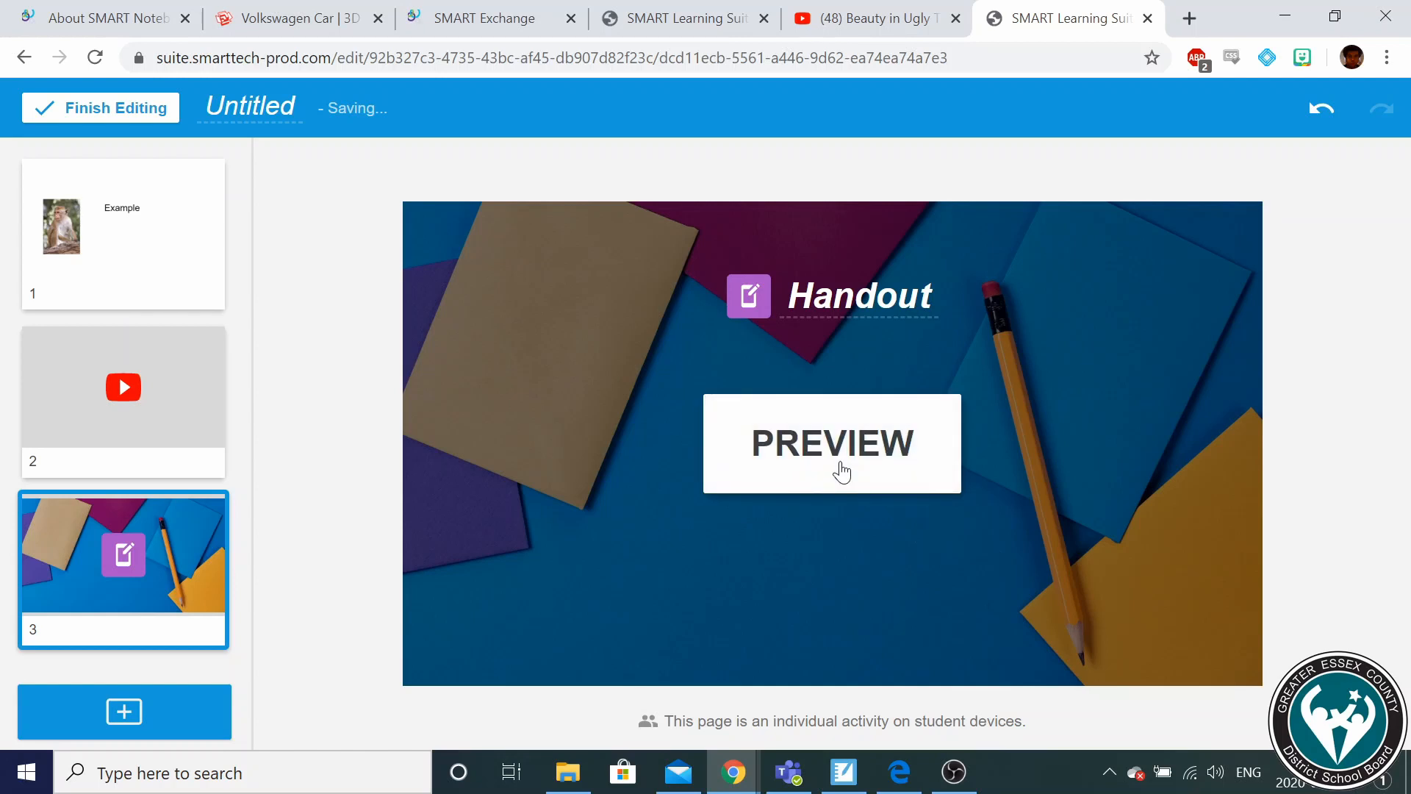
{"action": "left_click", "coordinate": [842, 471]}
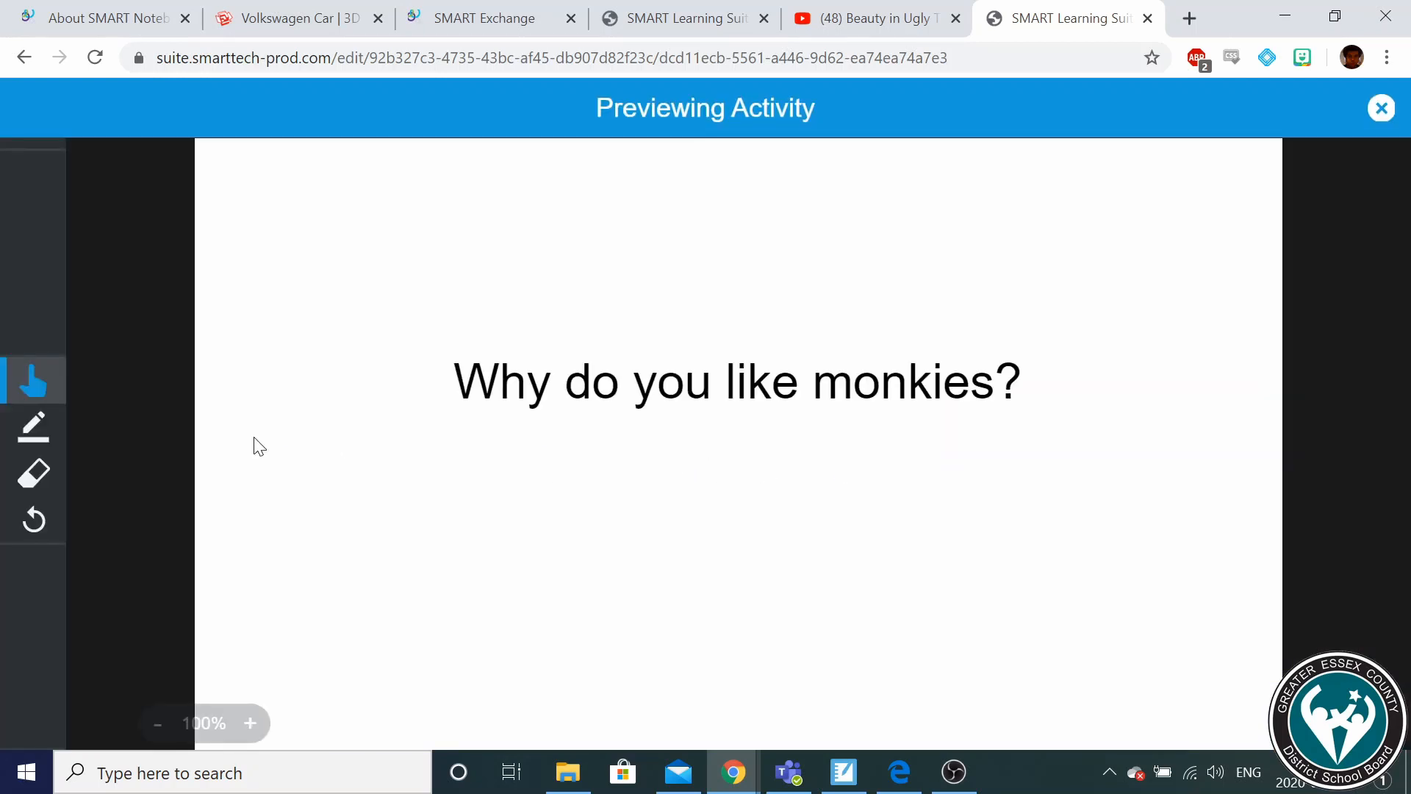
{"action": "left_click", "coordinate": [35, 430]}
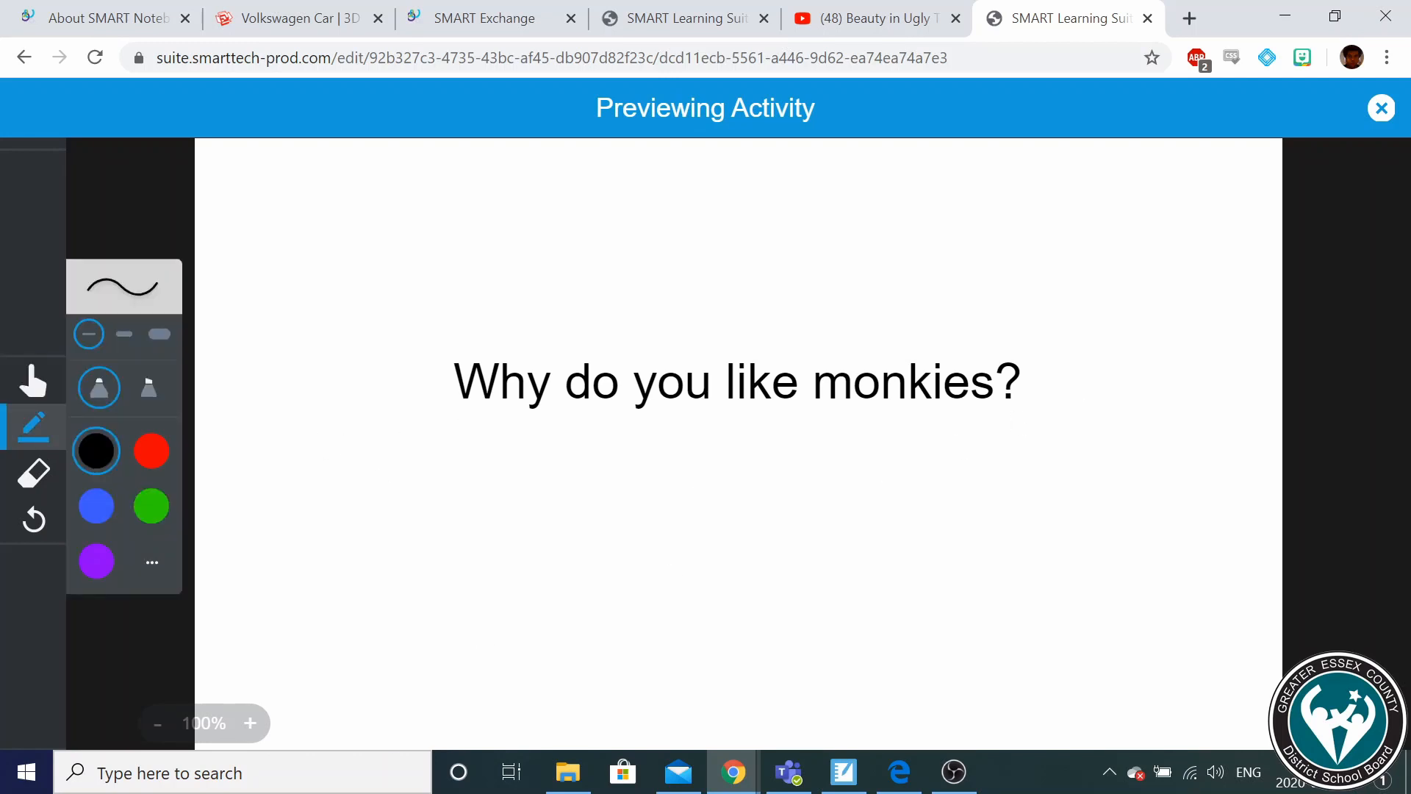
{"action": "left_click", "coordinate": [1383, 109]}
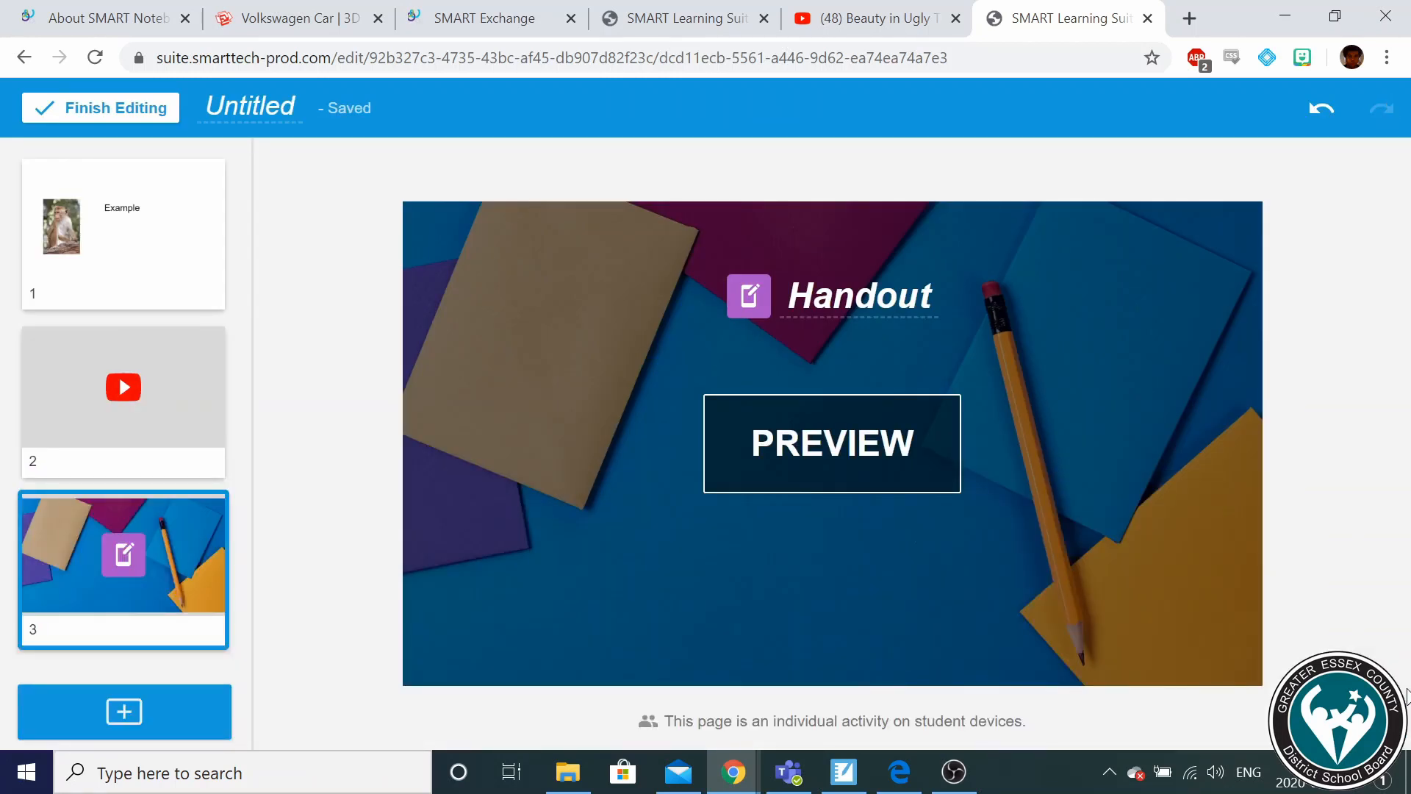
Delete the Handout page and add a New Page in its place after the YouTube video.
{"action": "key", "text": "Delete"}
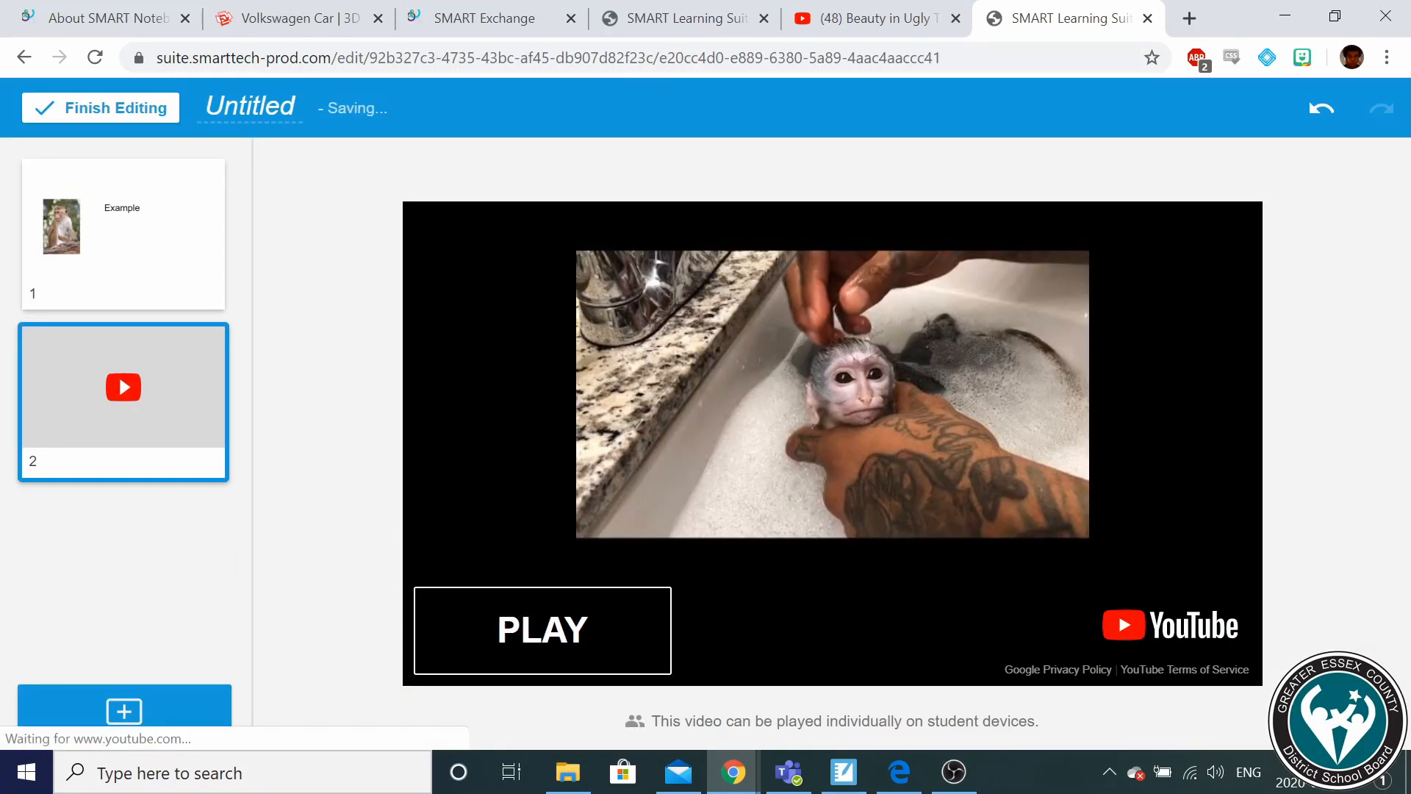
{"action": "left_click", "coordinate": [63, 706]}
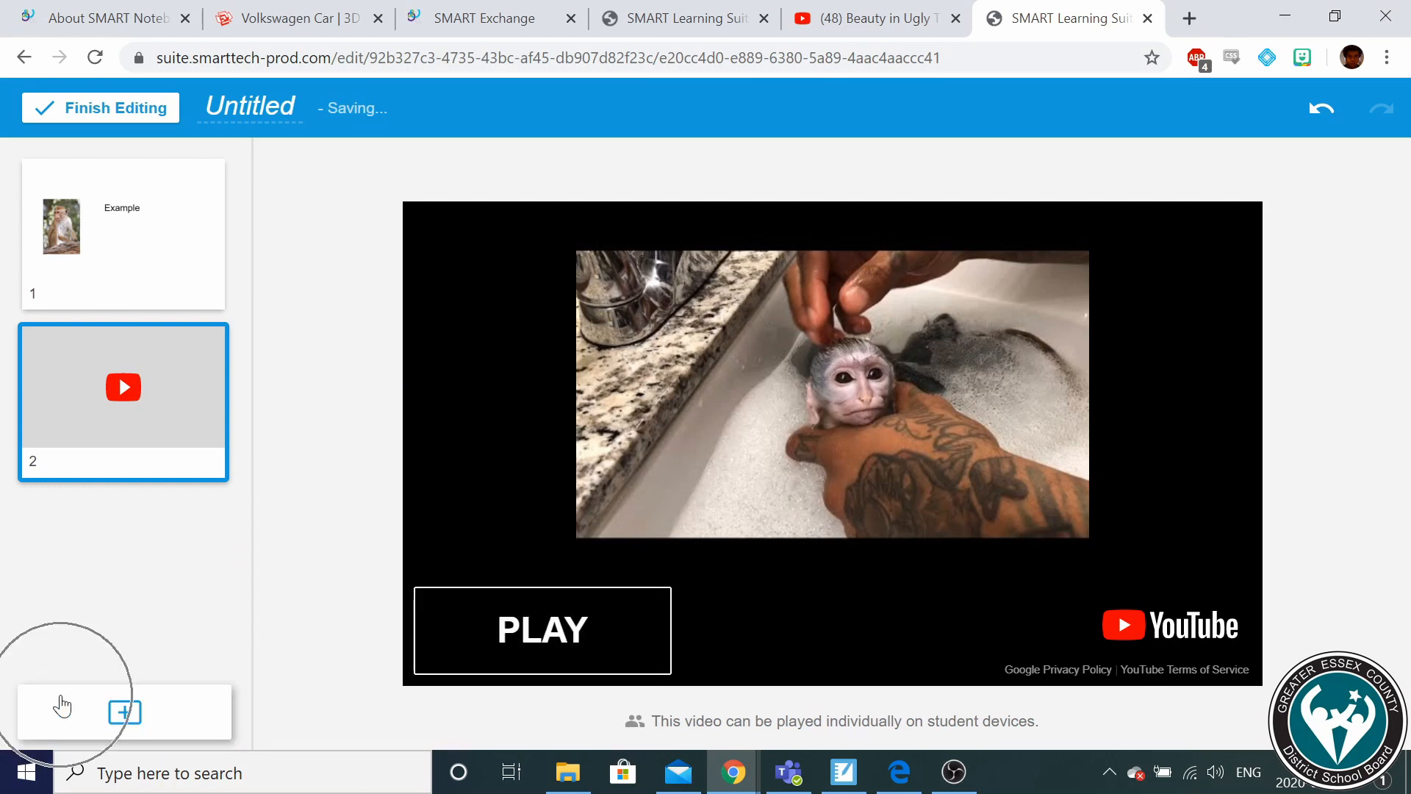
{"action": "left_click", "coordinate": [60, 697]}
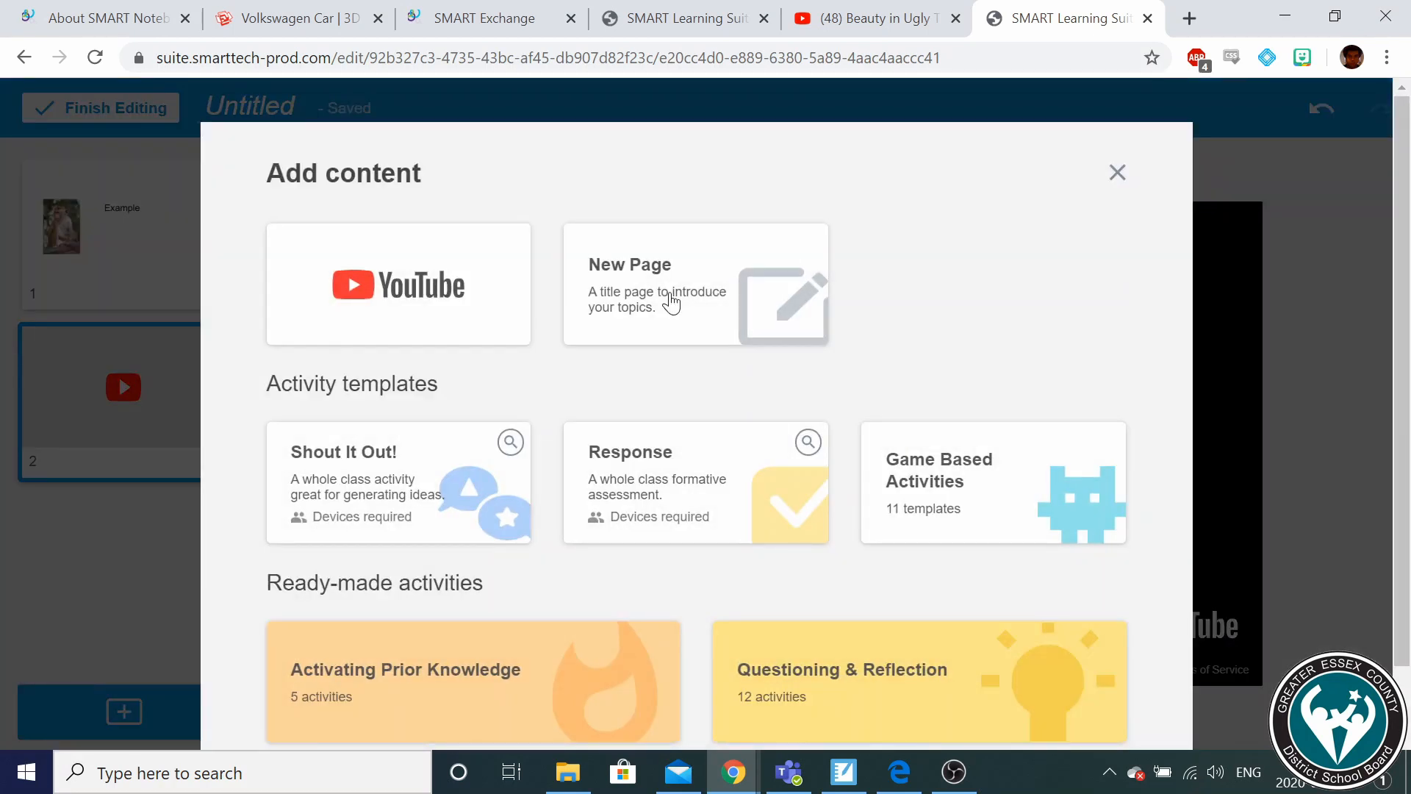
{"action": "left_click", "coordinate": [670, 294]}
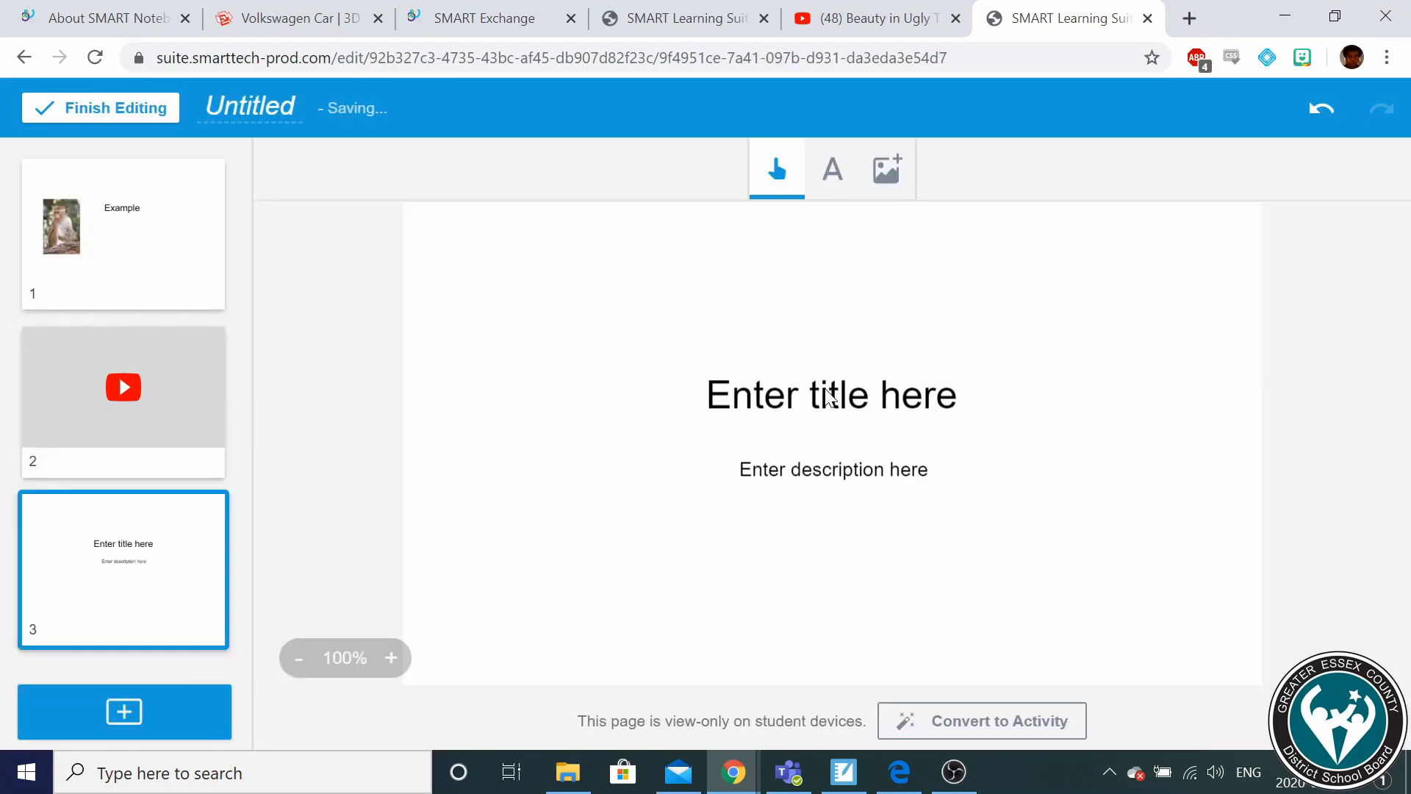
Set the title of the new page 3 to "Why do you like monkies?".
{"action": "left_click", "coordinate": [829, 396]}
{"action": "left_click", "coordinate": [829, 397]}
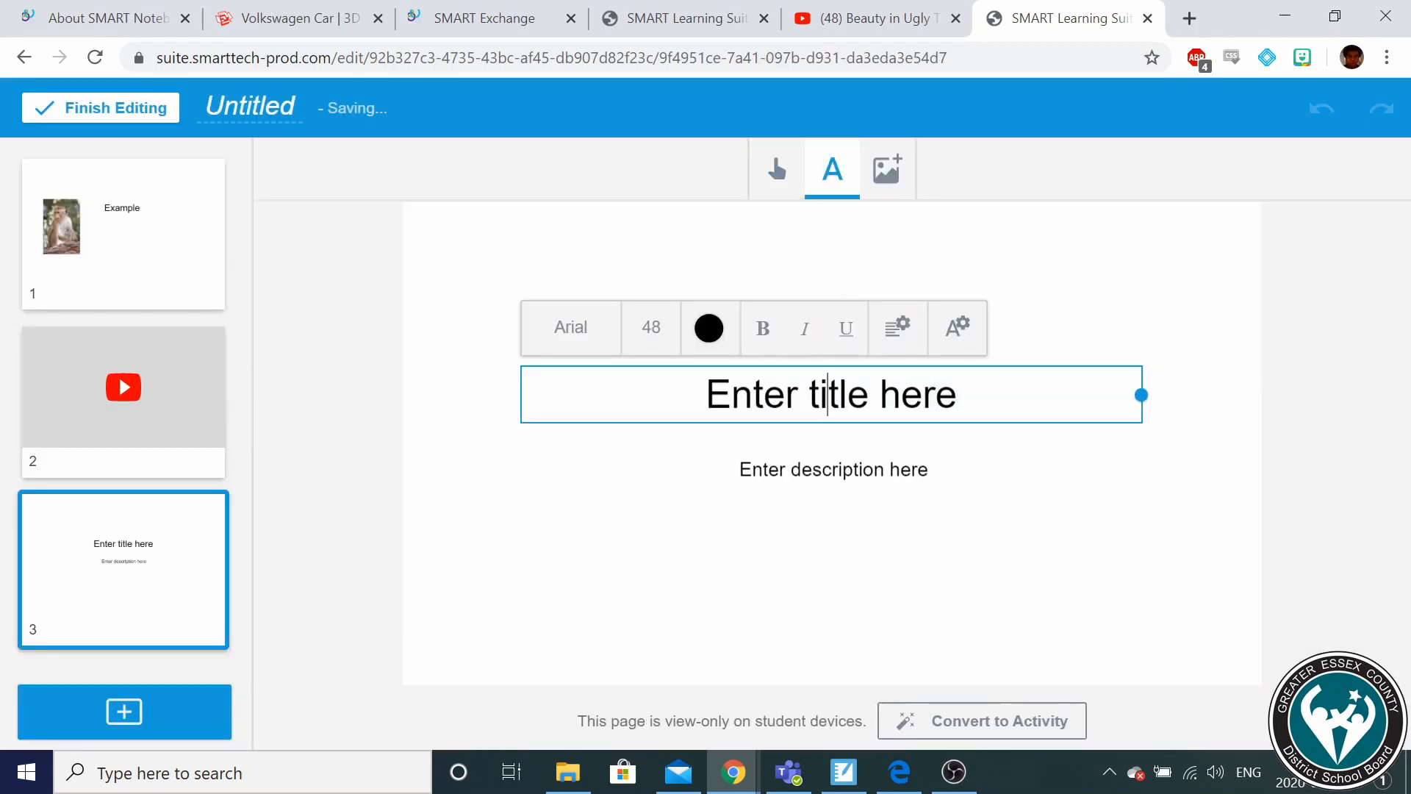
{"action": "key", "text": "ctrl+a"}
{"action": "type", "text": "W"}
{"action": "type", "text": "do yo"}
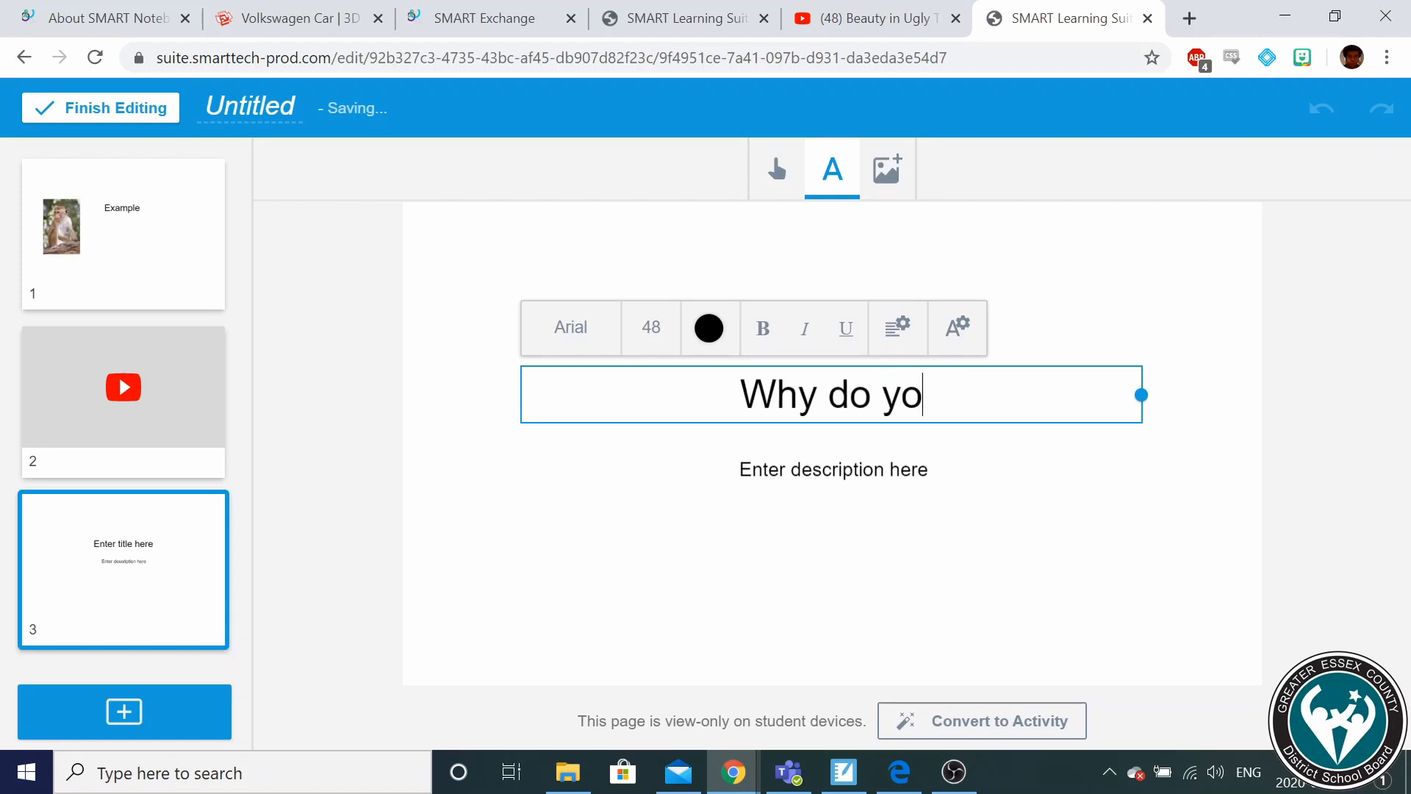
{"action": "type", "text": "u like M"}
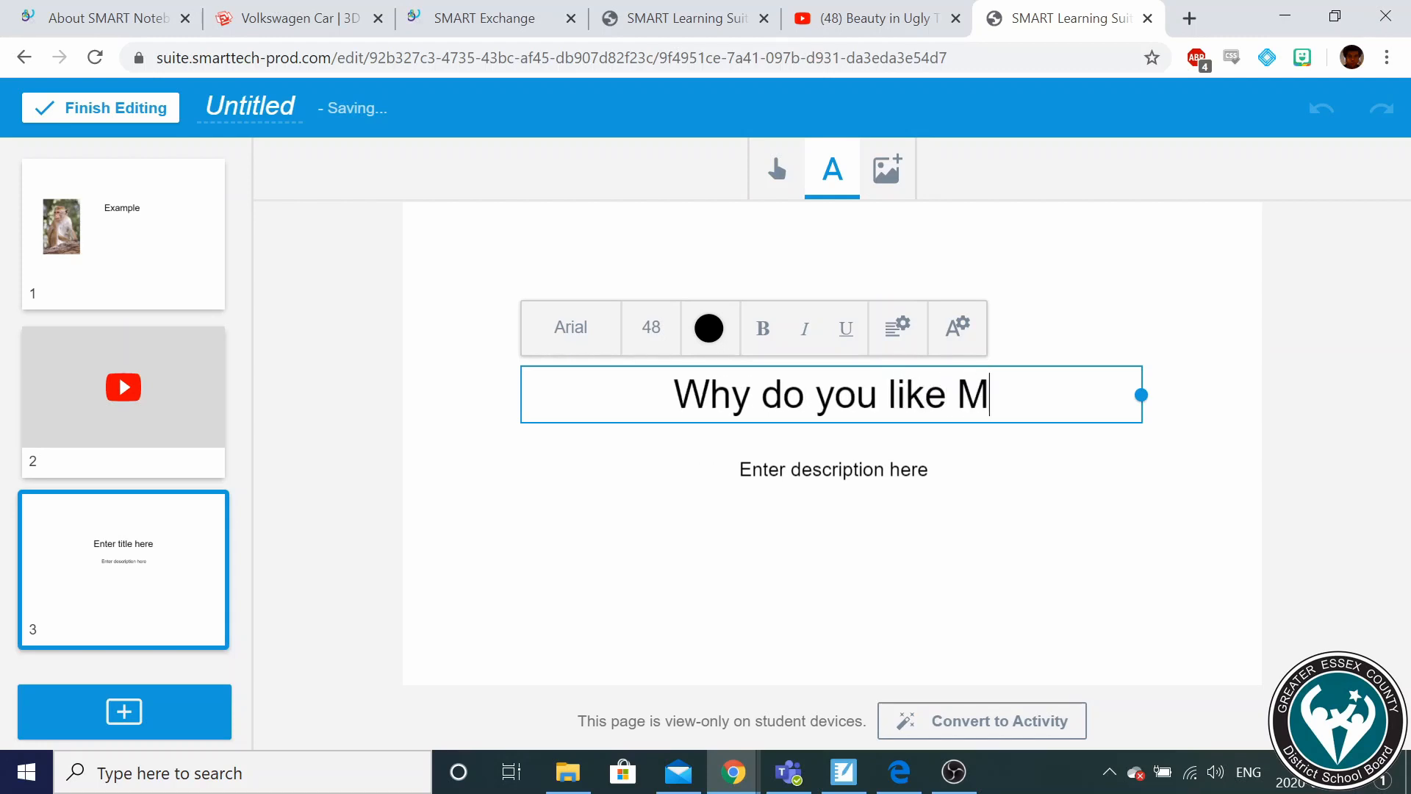
{"action": "key", "text": "BackSpace"}
{"action": "type", "text": "monkies?"}
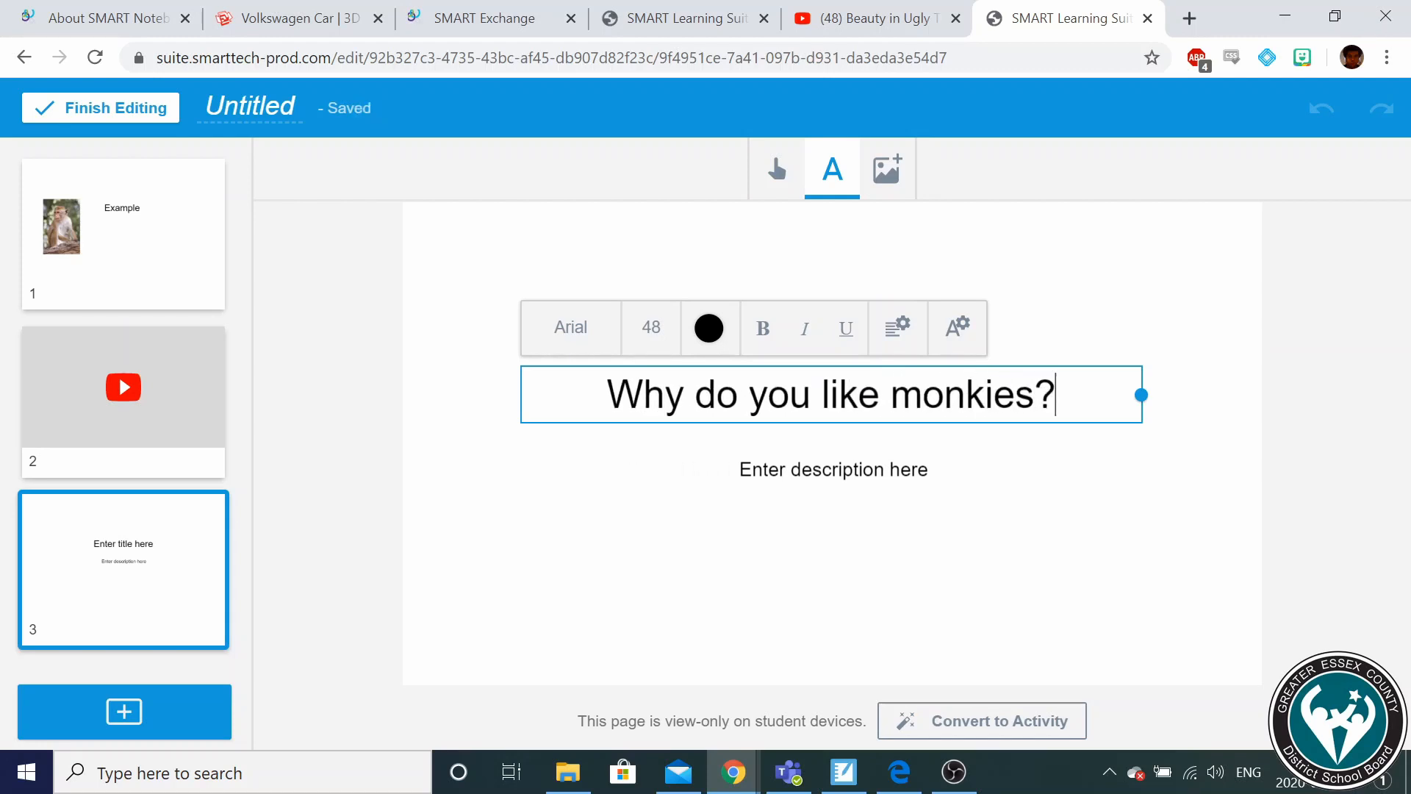
{"action": "left_click", "coordinate": [857, 473]}
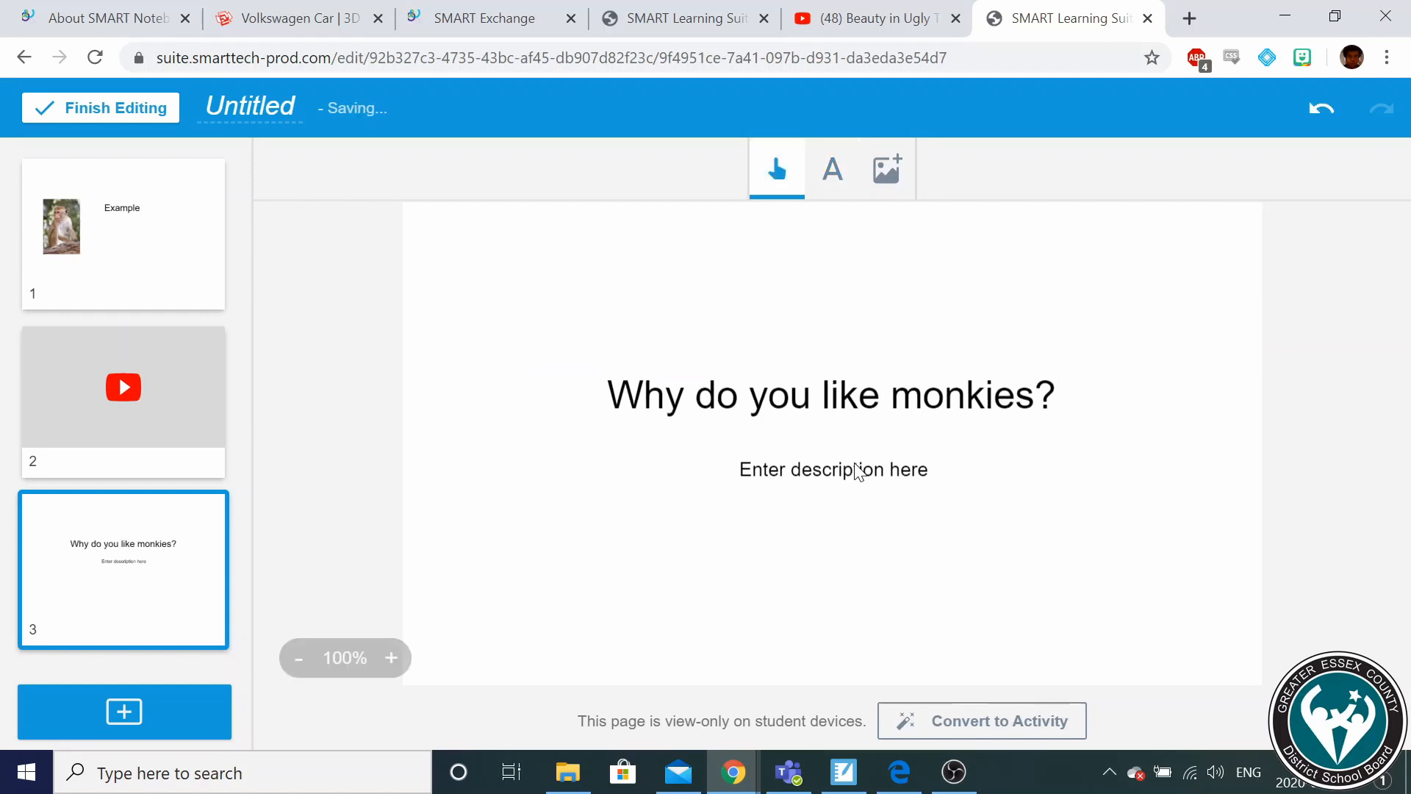
Delete the description placeholder from the new page, confirming the removal.
{"action": "left_click", "coordinate": [857, 473]}
{"action": "key", "text": "Delete"}
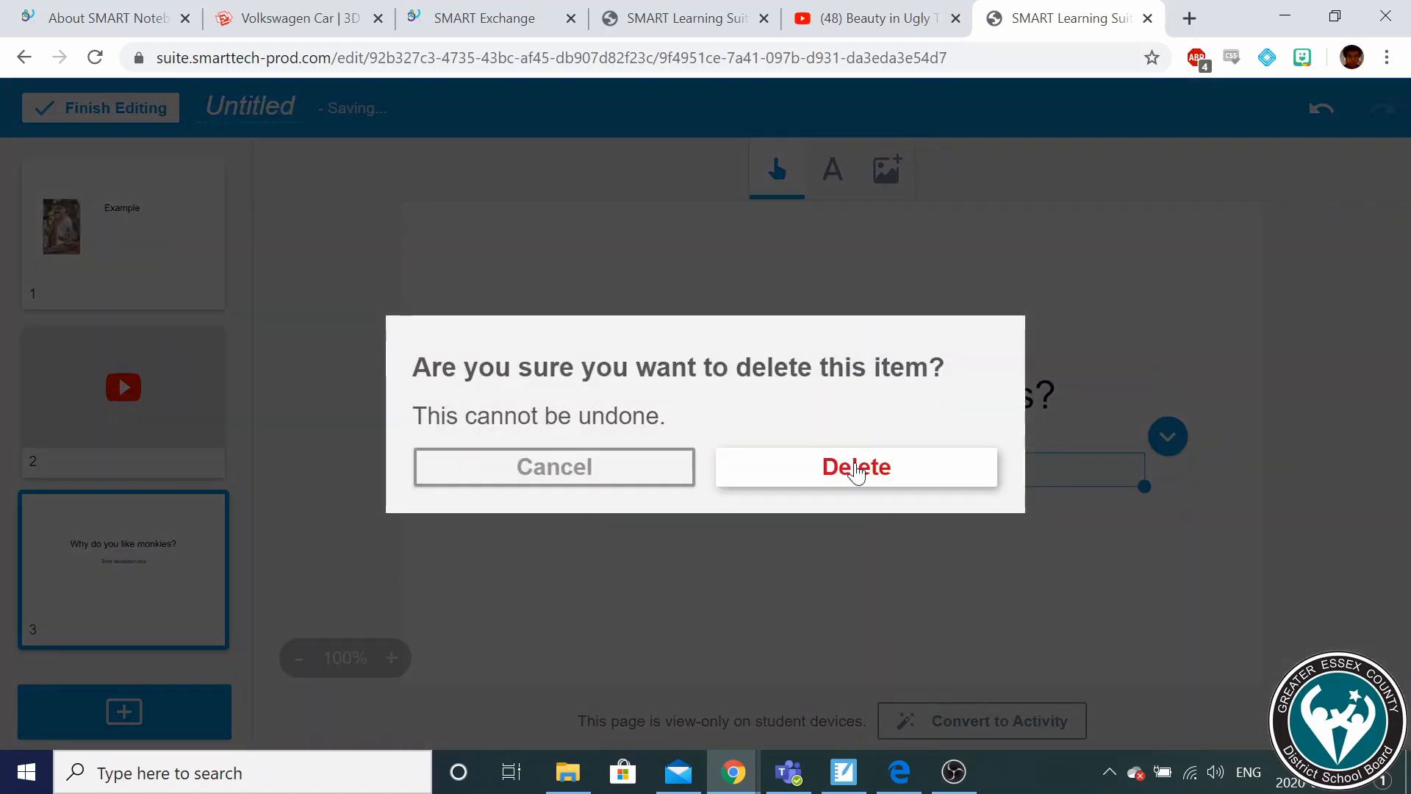
{"action": "left_click", "coordinate": [857, 472]}
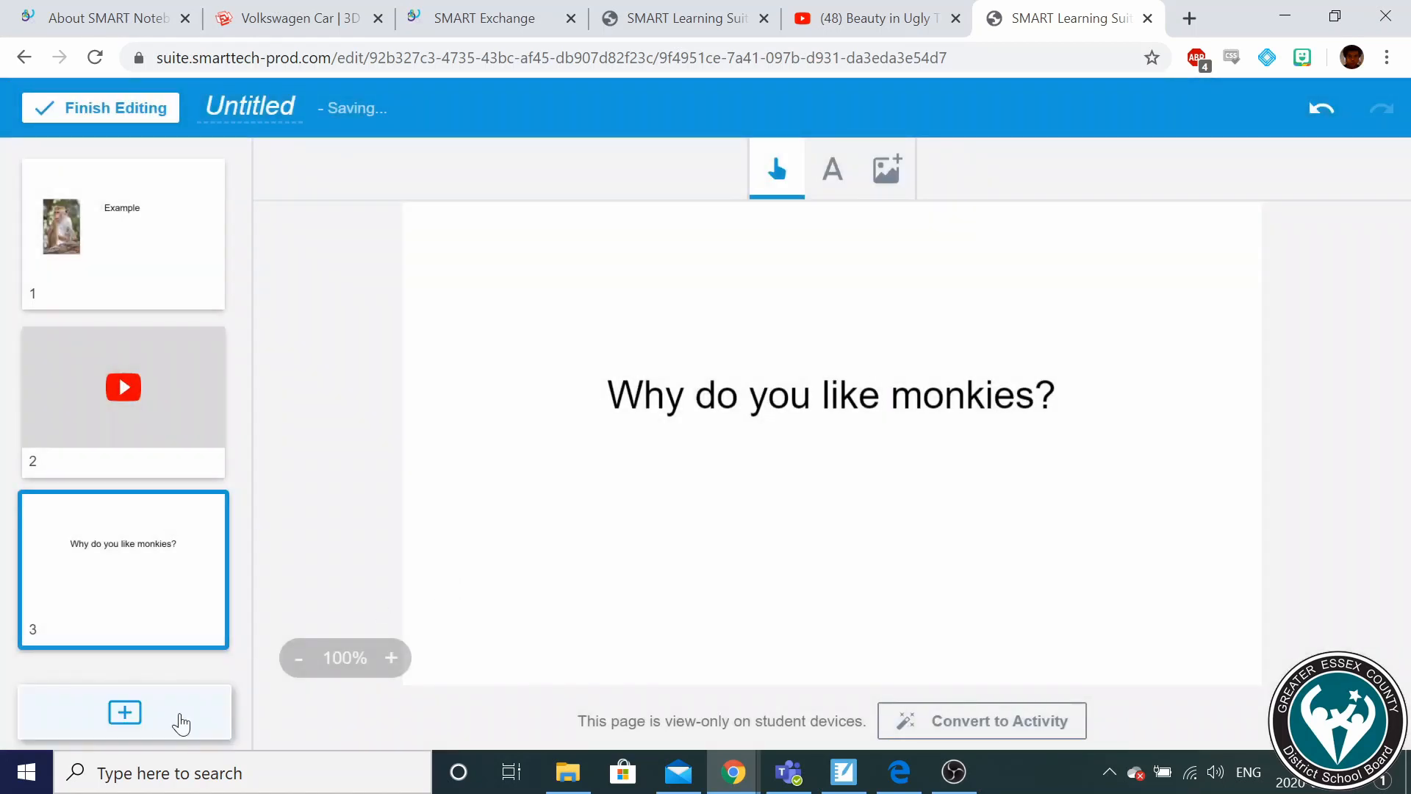
Preview the Shout It Out! activity template among the content that can be added to the lesson.
{"action": "left_click", "coordinate": [180, 723]}
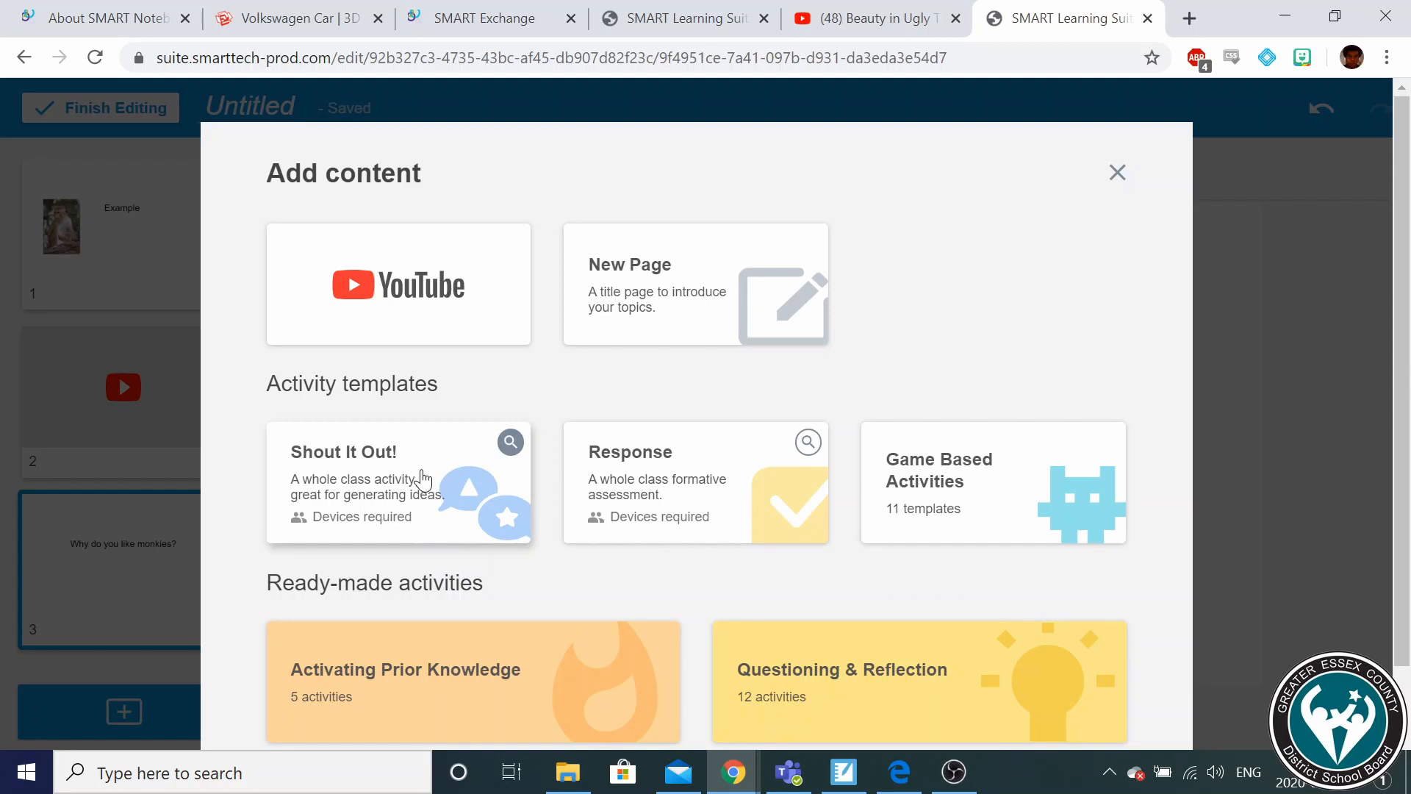
{"action": "left_click", "coordinate": [513, 442]}
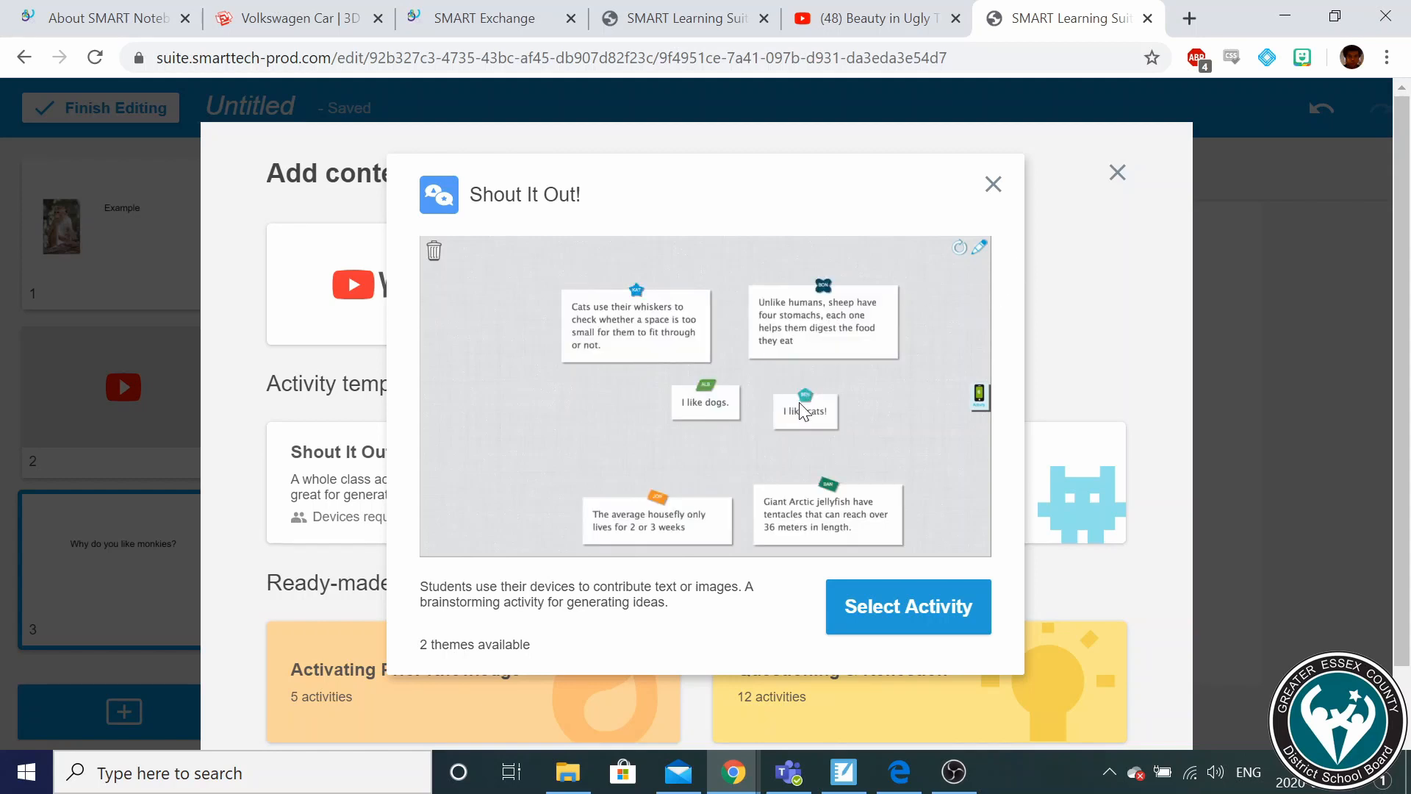
{"action": "left_click", "coordinate": [993, 184]}
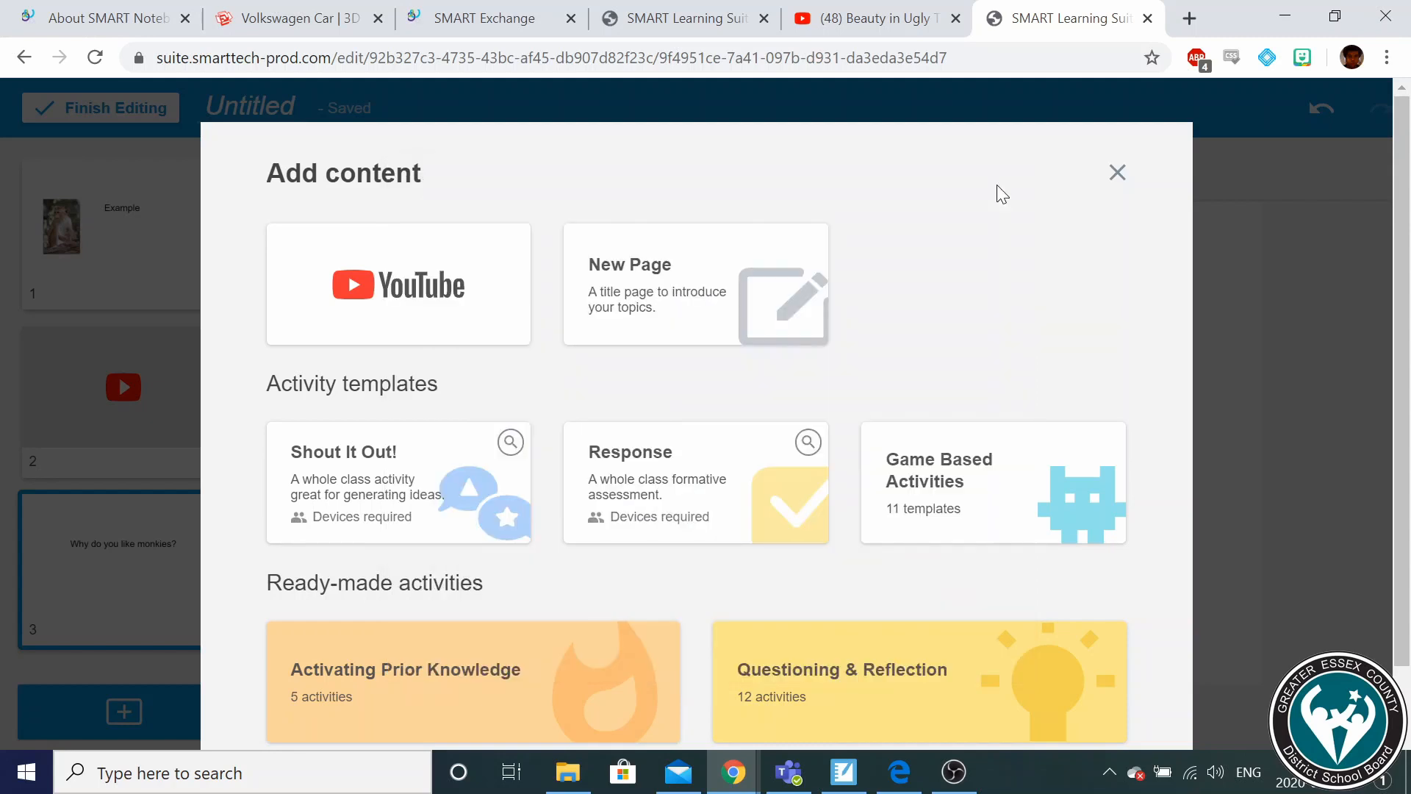
Add a Shout It Out! activity with Randomized text contributions, a maximum of 3 per student and student names shown.
{"action": "left_click", "coordinate": [387, 496]}
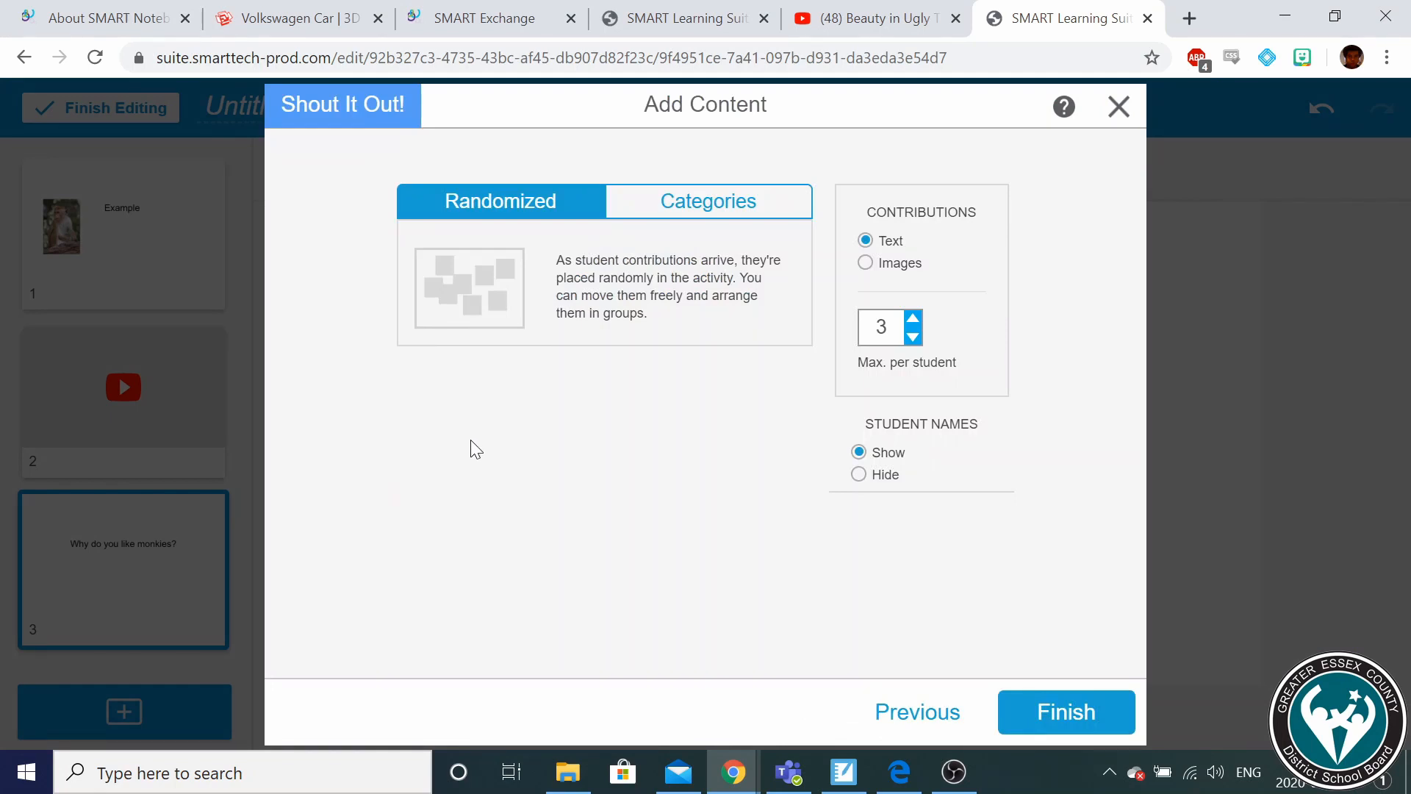
{"action": "left_click", "coordinate": [687, 215]}
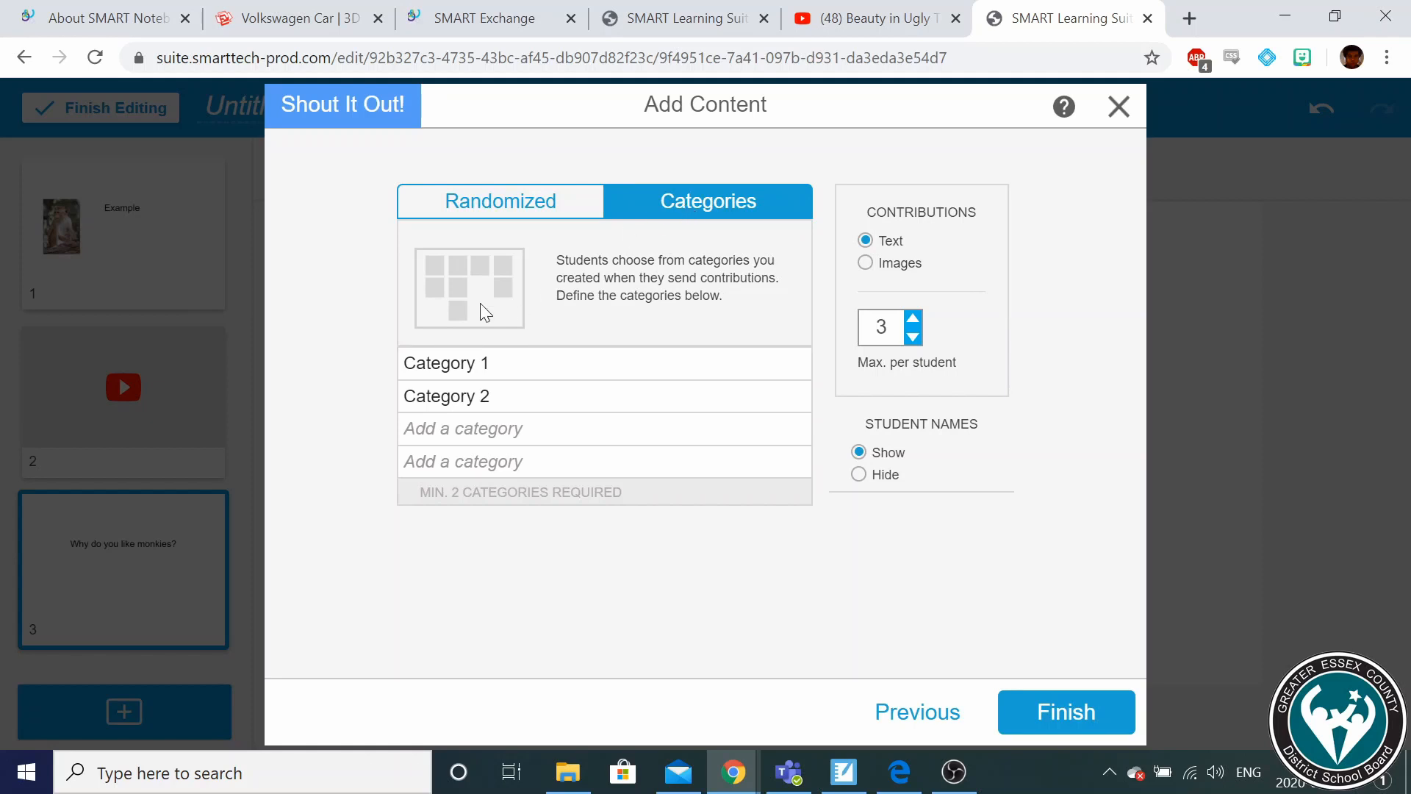
{"action": "left_click", "coordinate": [510, 218]}
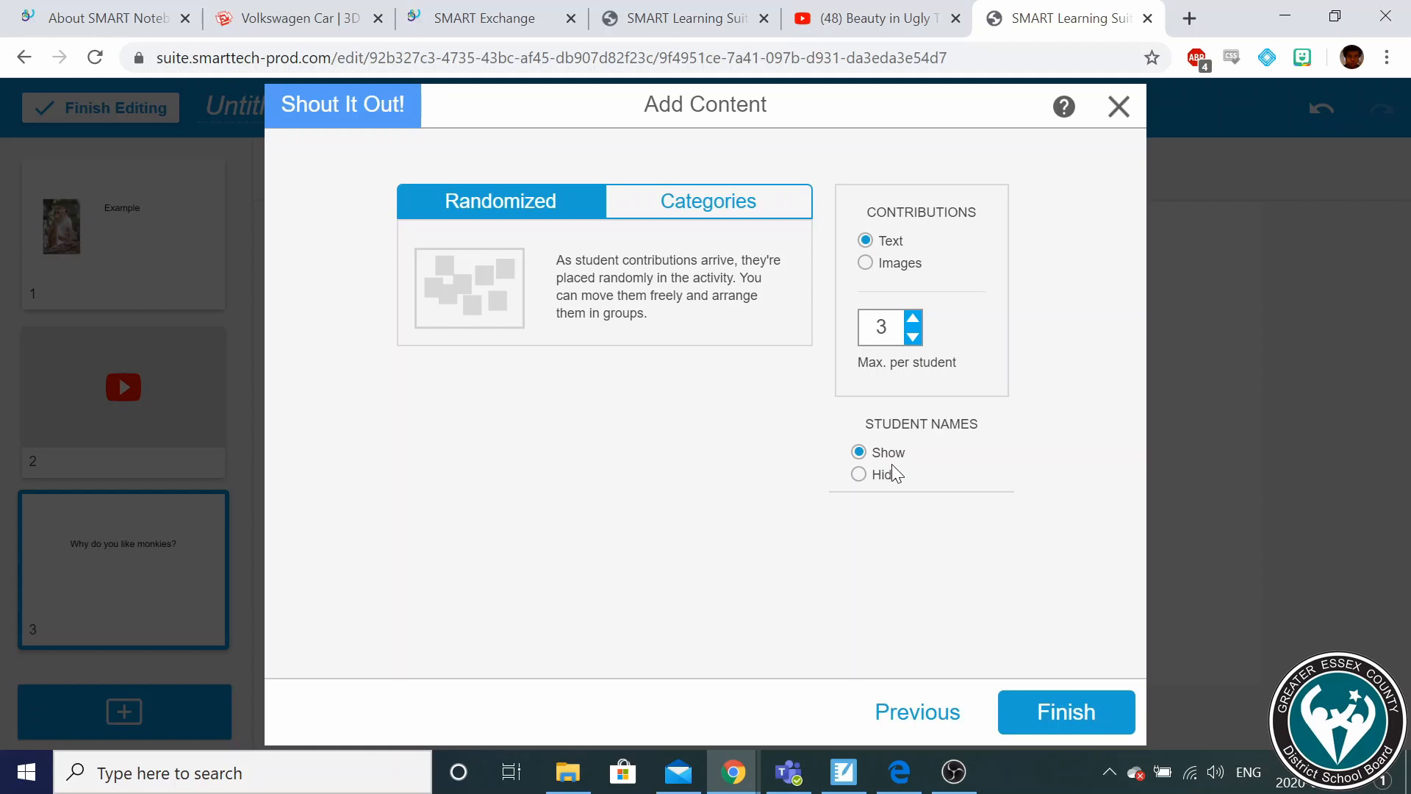
{"action": "left_click", "coordinate": [1048, 716]}
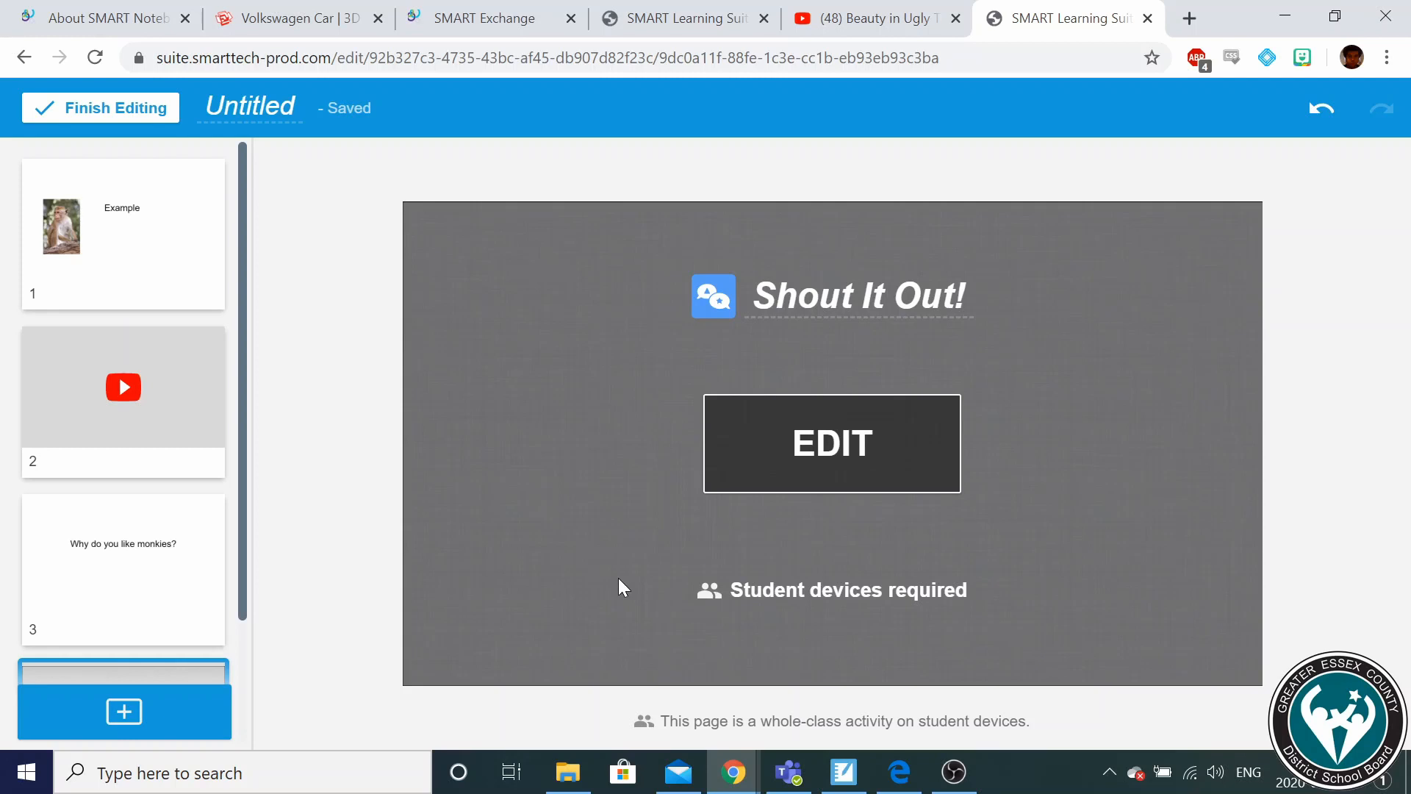
Browse the game-based activity templates that can be added to the lesson, from Fill in the Blanks through Team Quiz.
{"action": "scroll", "coordinate": [120, 522], "scroll_direction": "down", "scroll_amount": 2}
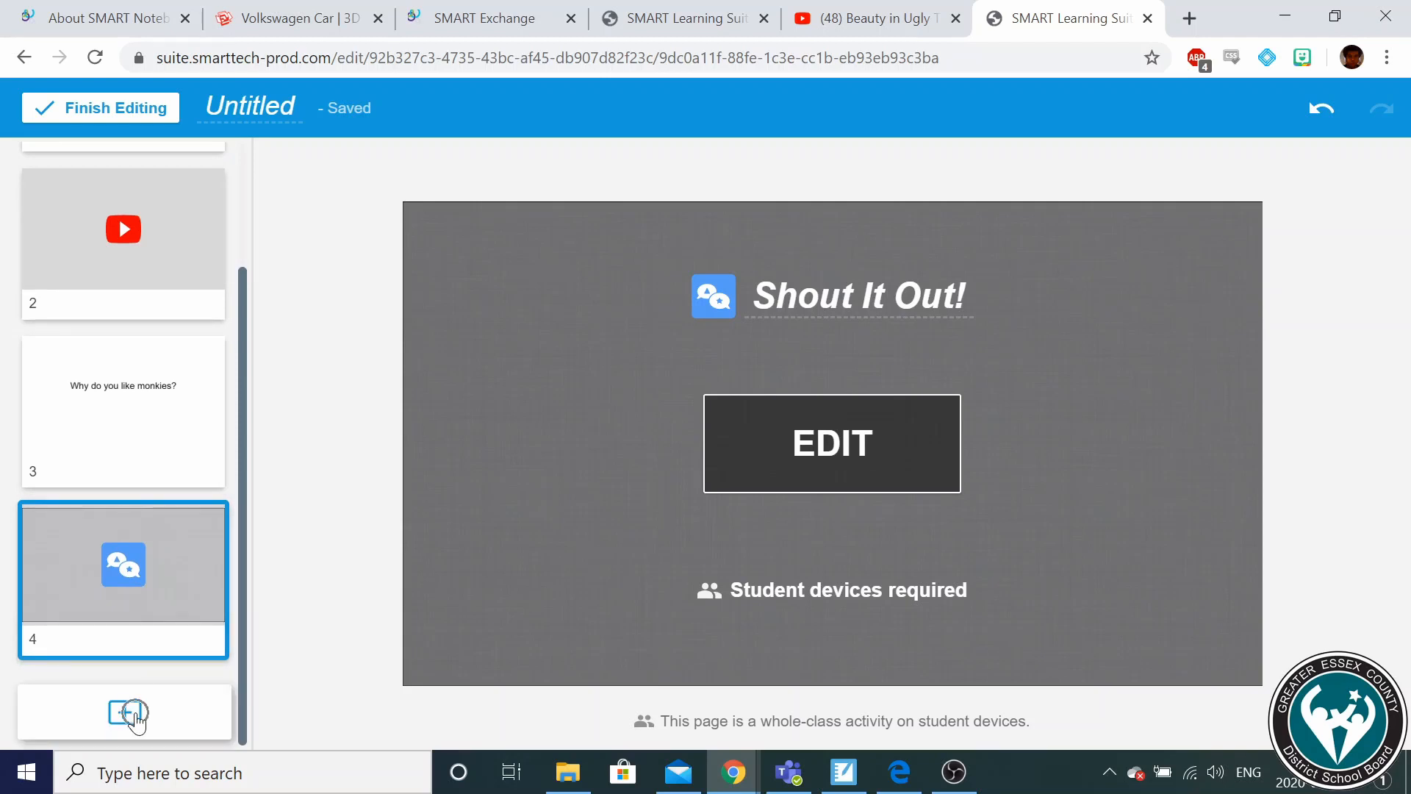
{"action": "left_click", "coordinate": [135, 724]}
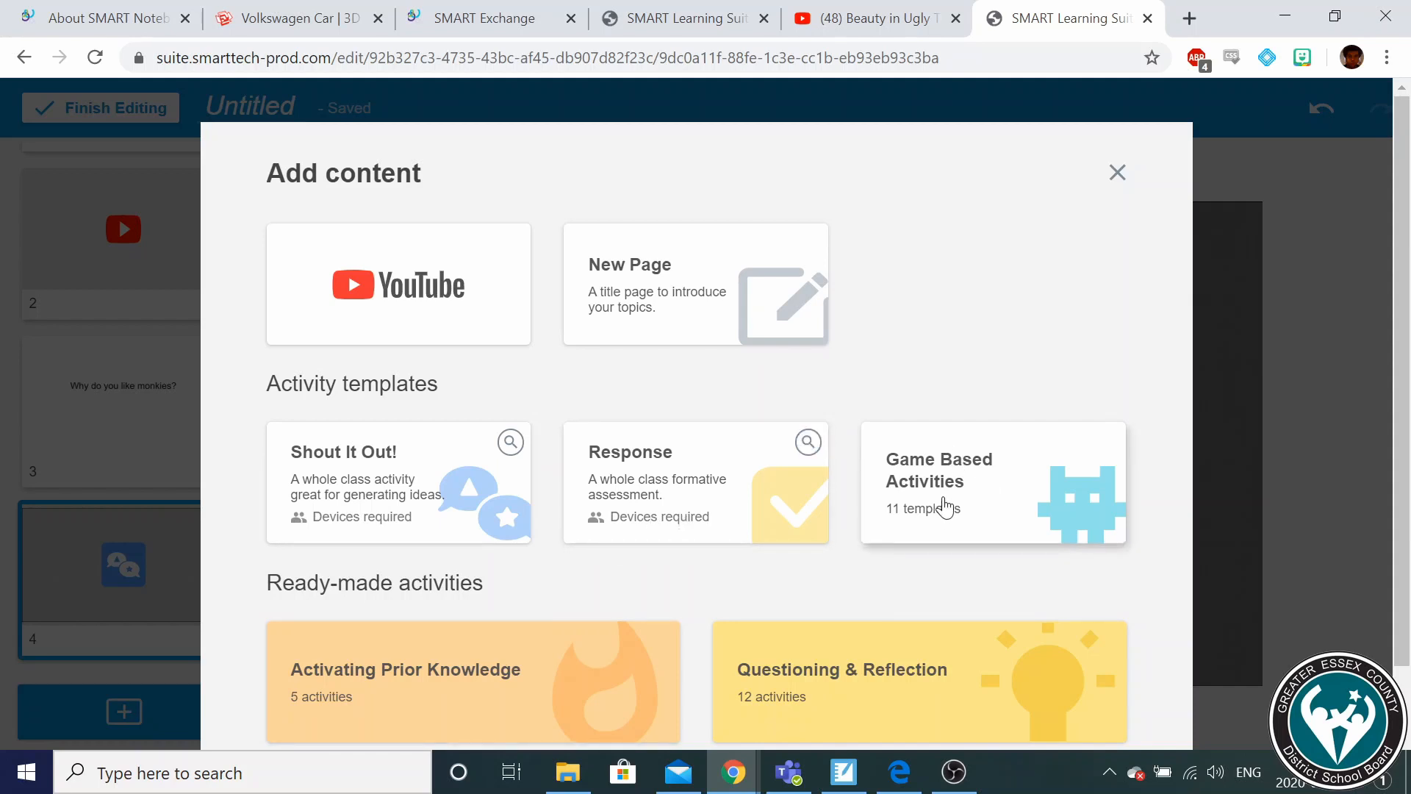
{"action": "left_click", "coordinate": [946, 507]}
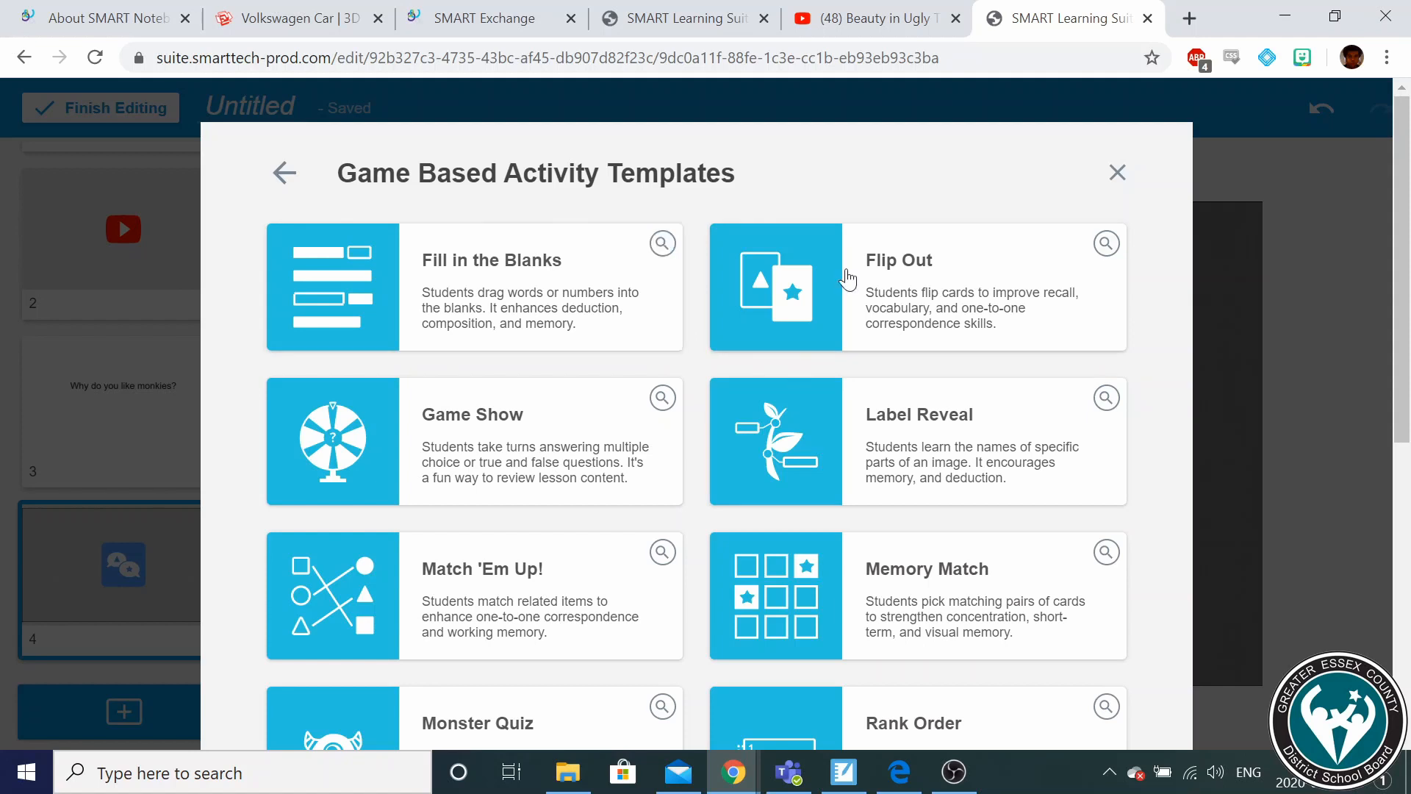
{"action": "scroll", "coordinate": [652, 365], "scroll_direction": "down", "scroll_amount": 2}
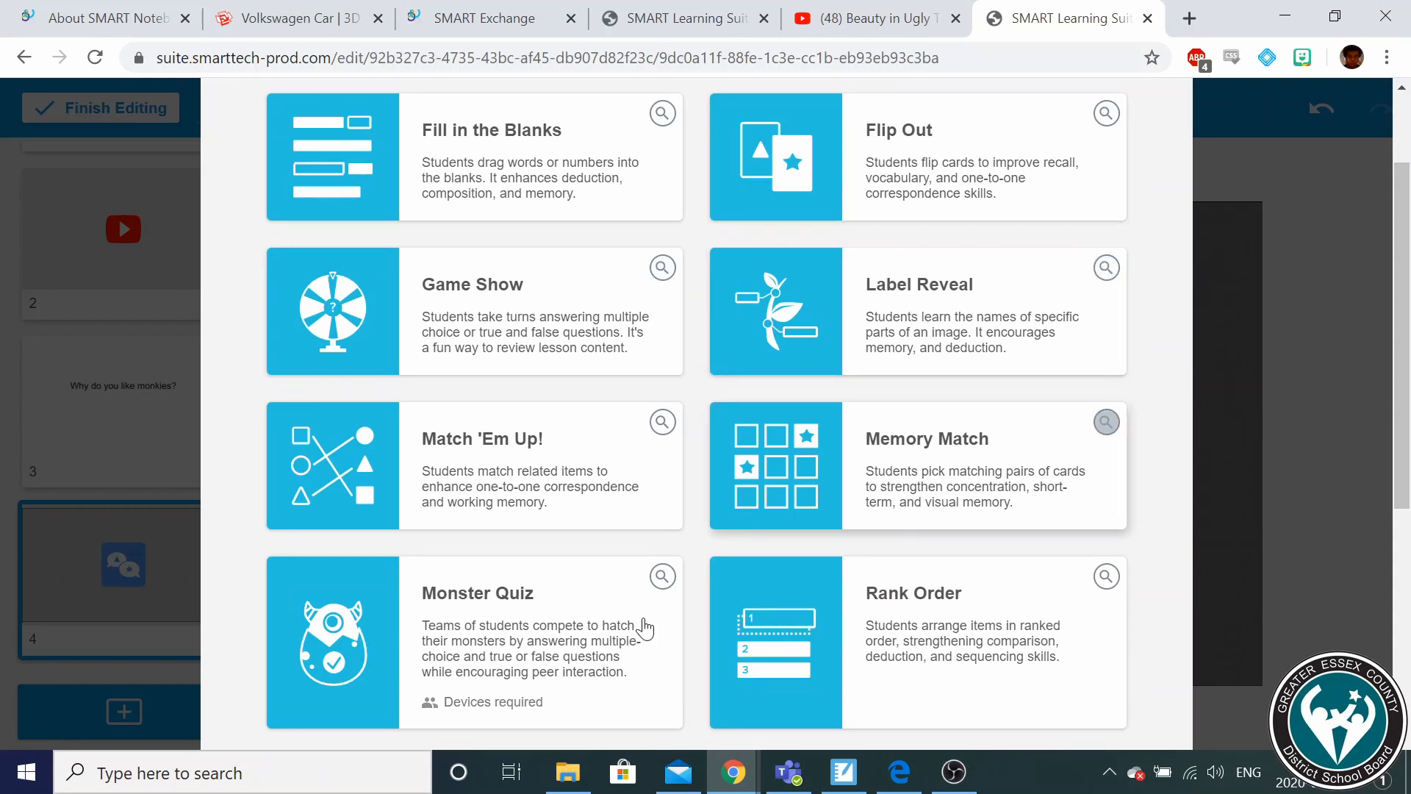
{"action": "scroll", "coordinate": [644, 628], "scroll_direction": "down", "scroll_amount": 4}
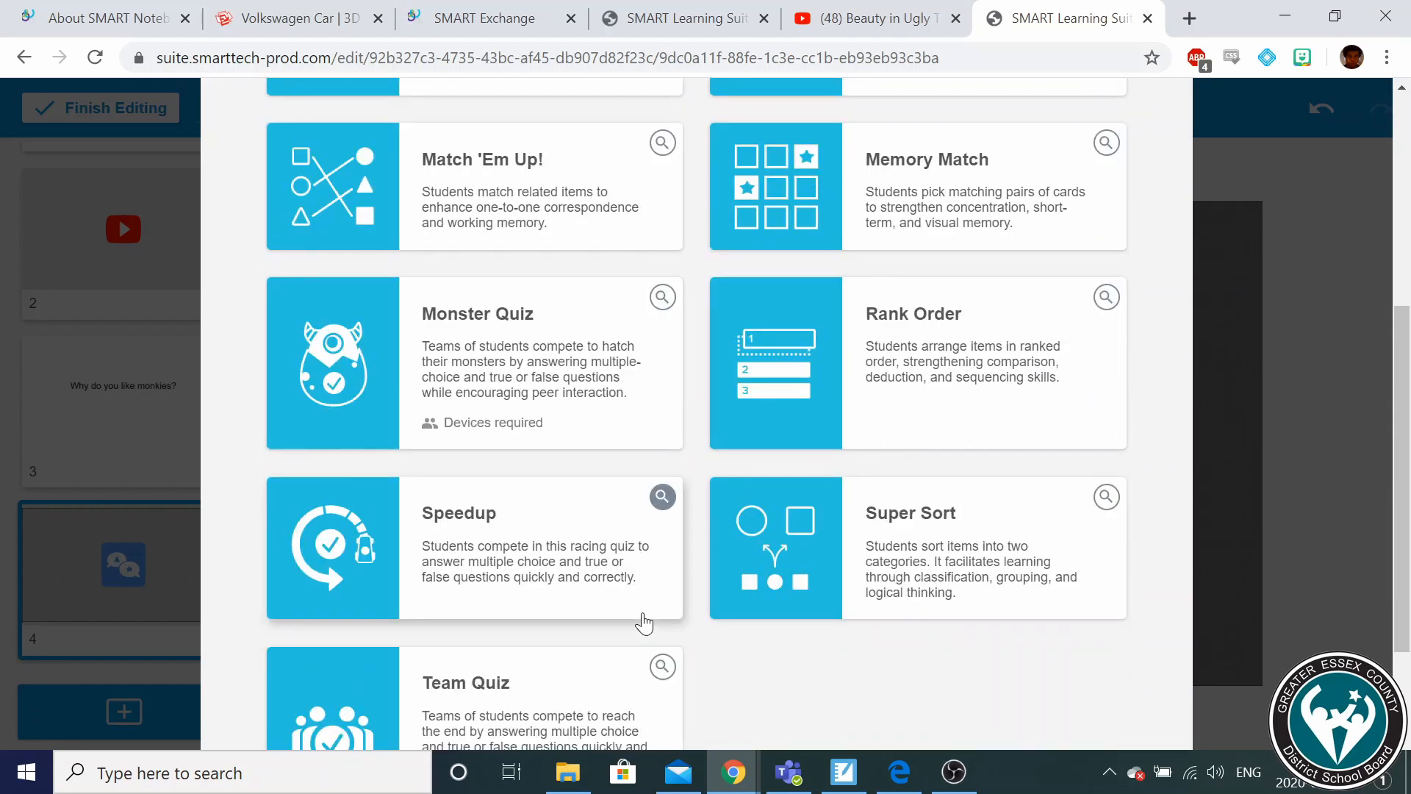
{"action": "scroll", "coordinate": [645, 623], "scroll_direction": "down", "scroll_amount": 2}
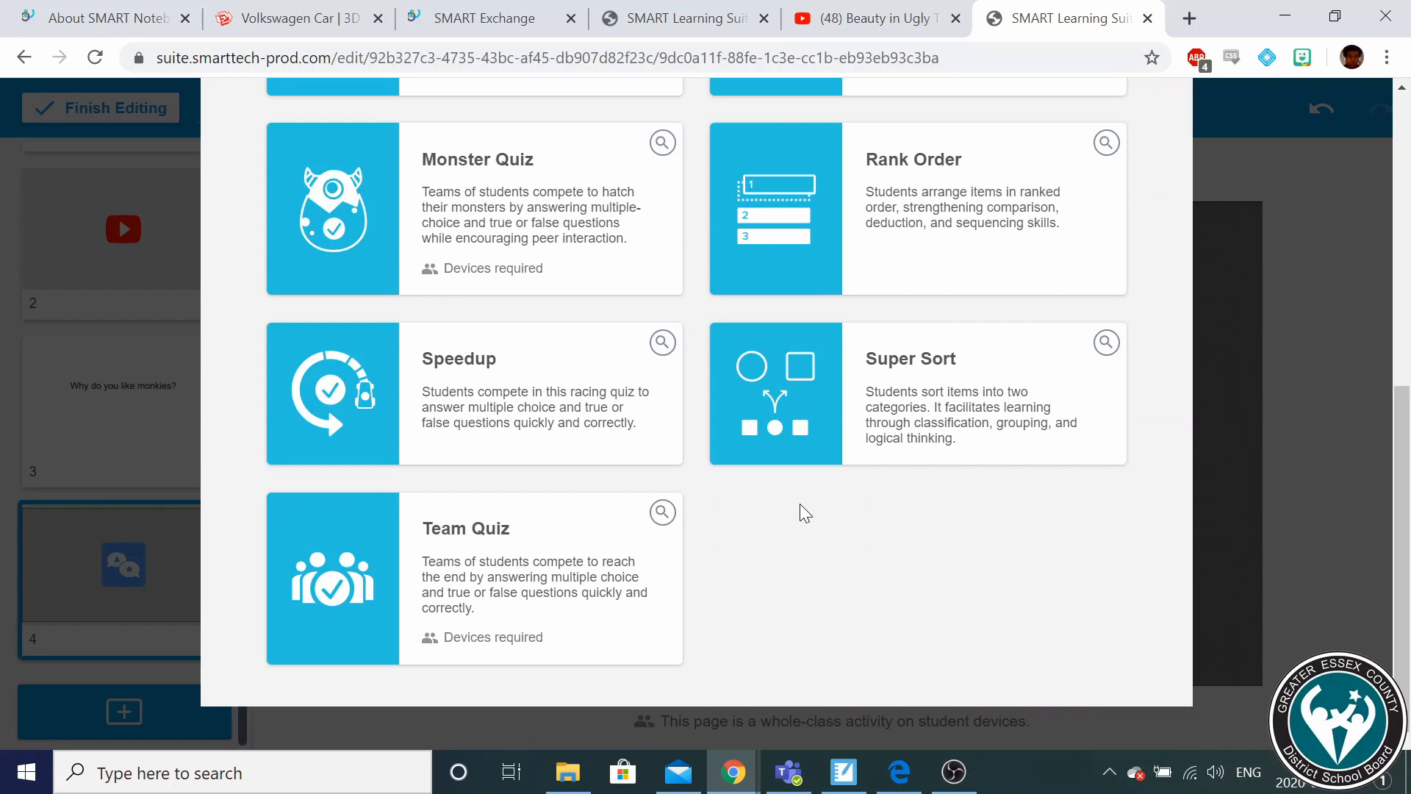
{"action": "scroll", "coordinate": [806, 513], "scroll_direction": "up", "scroll_amount": 4}
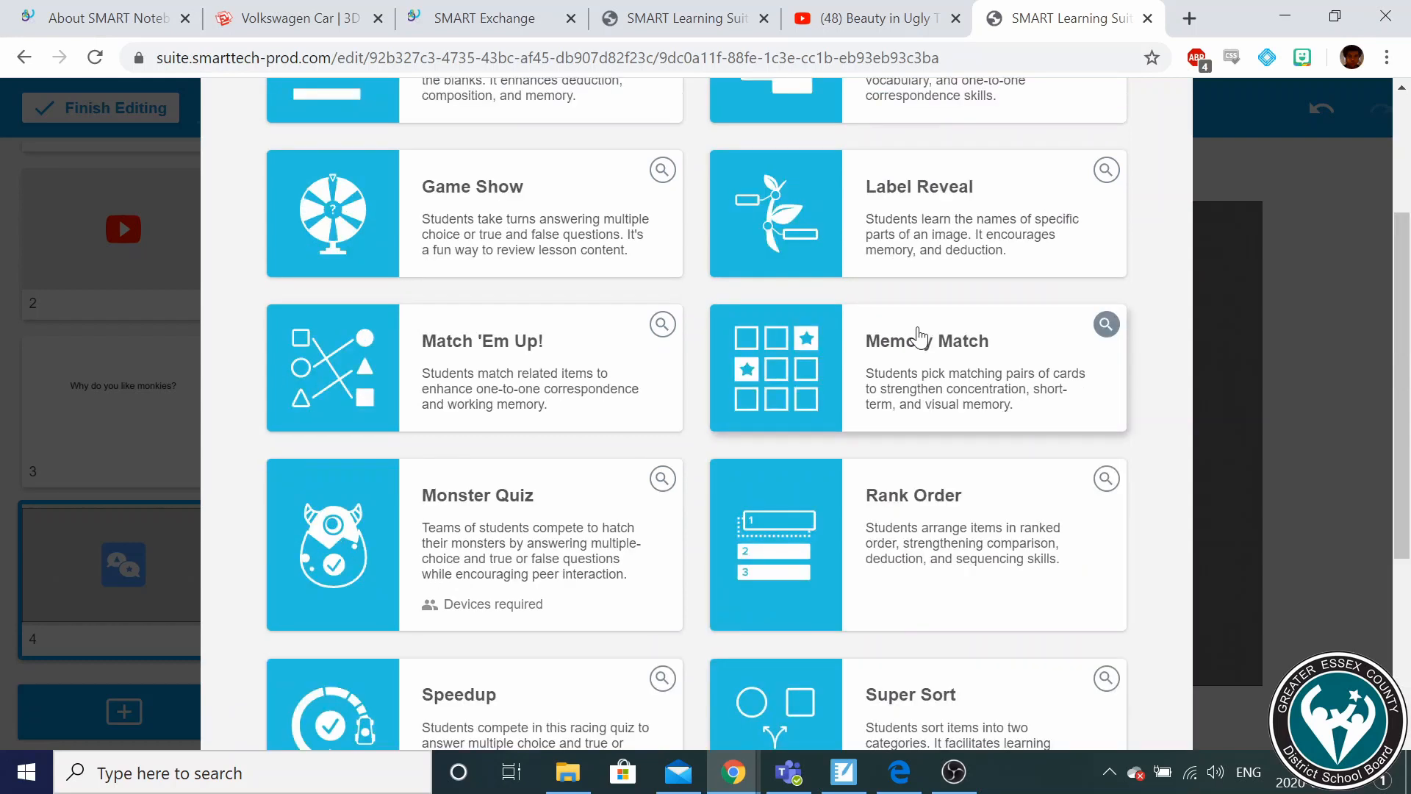
{"action": "scroll", "coordinate": [396, 383], "scroll_direction": "up", "scroll_amount": 2}
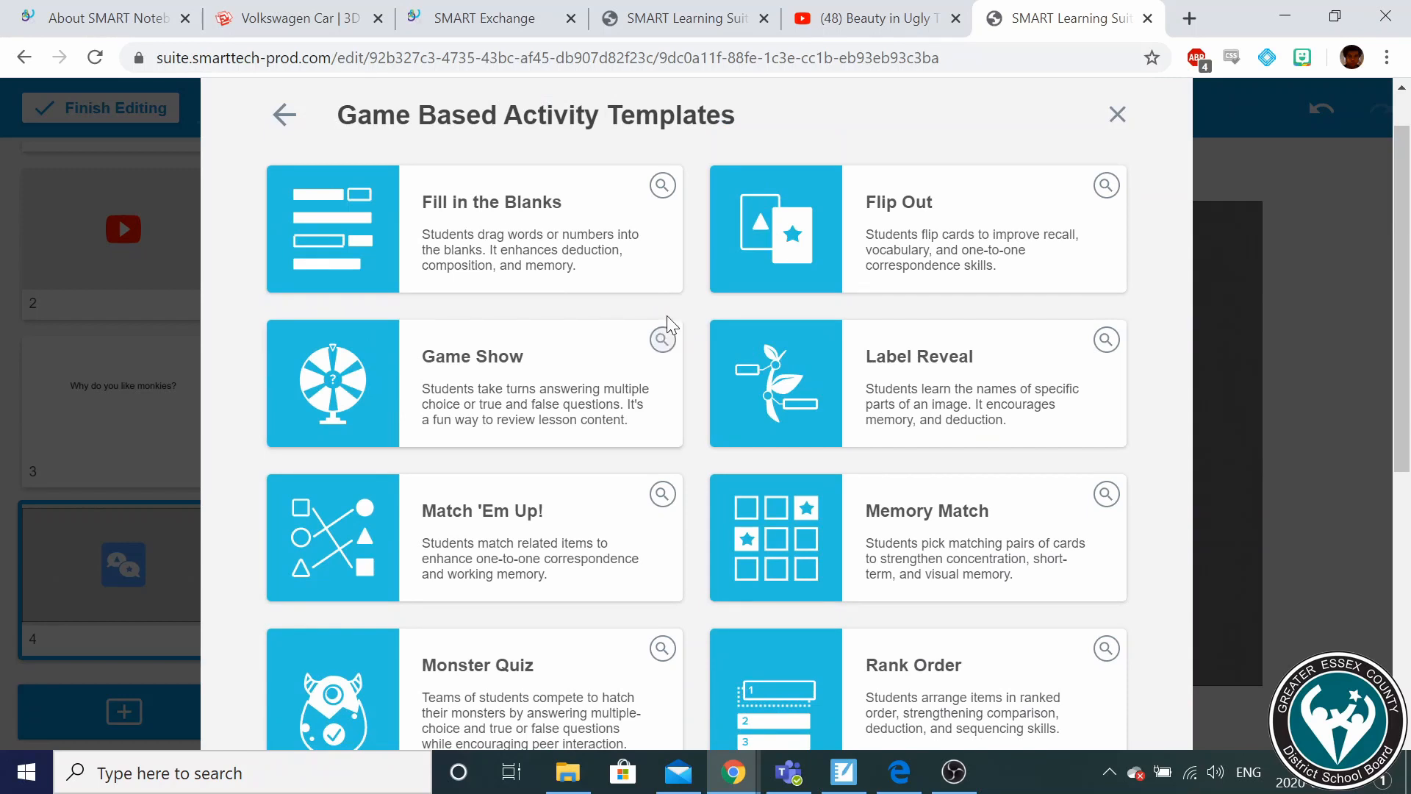
Preview the Fill in the Blanks template and close the preview.
{"action": "left_click", "coordinate": [661, 193]}
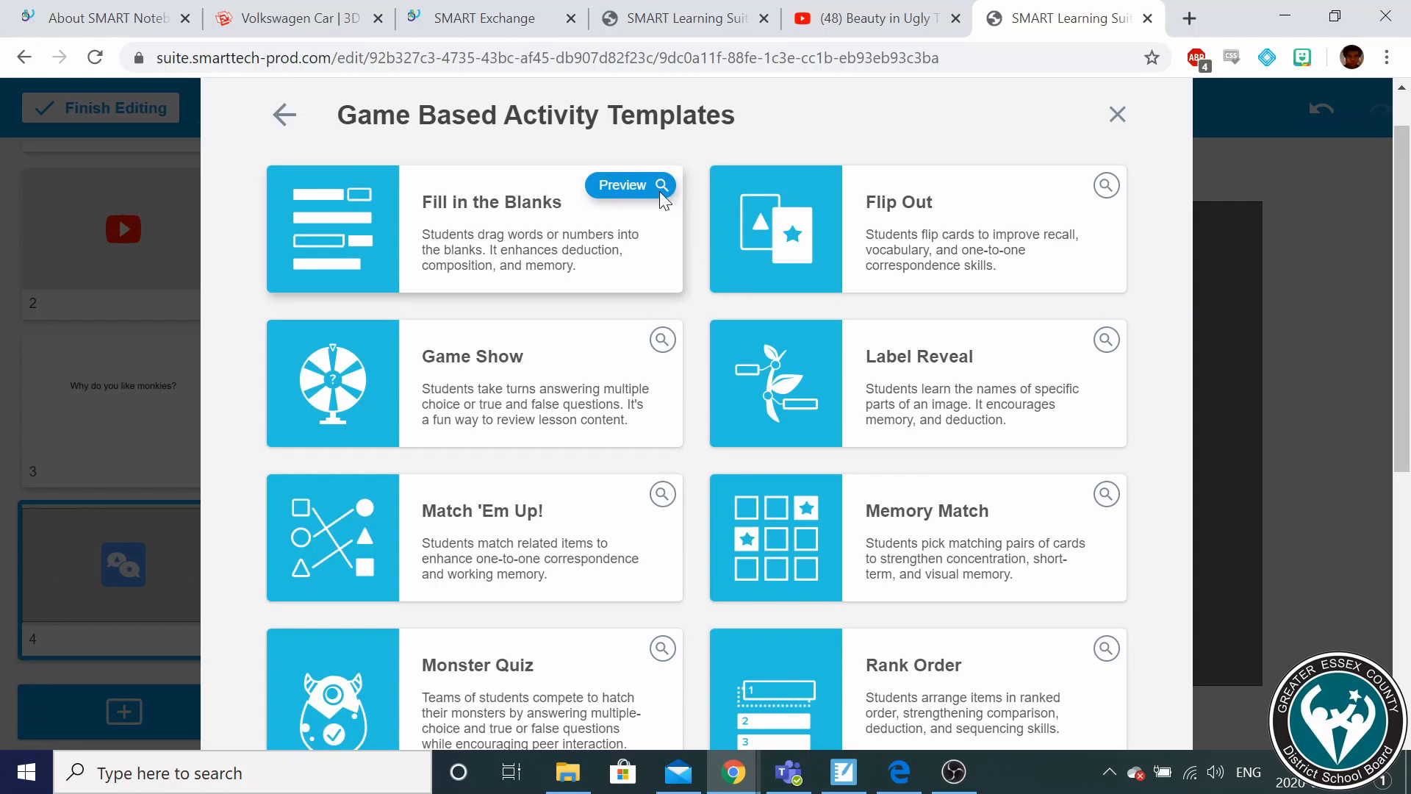
{"action": "left_click", "coordinate": [664, 197]}
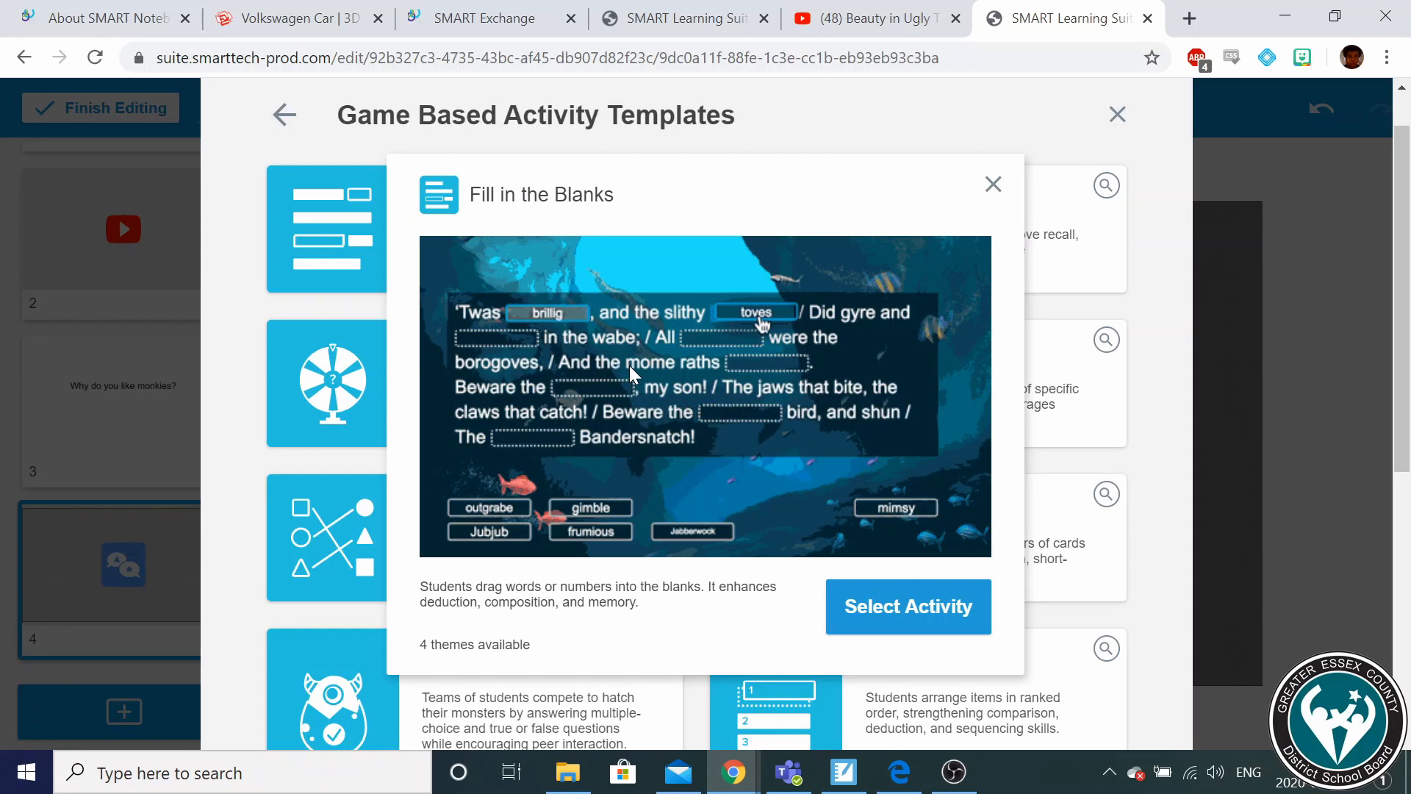
{"action": "key", "text": "Escape"}
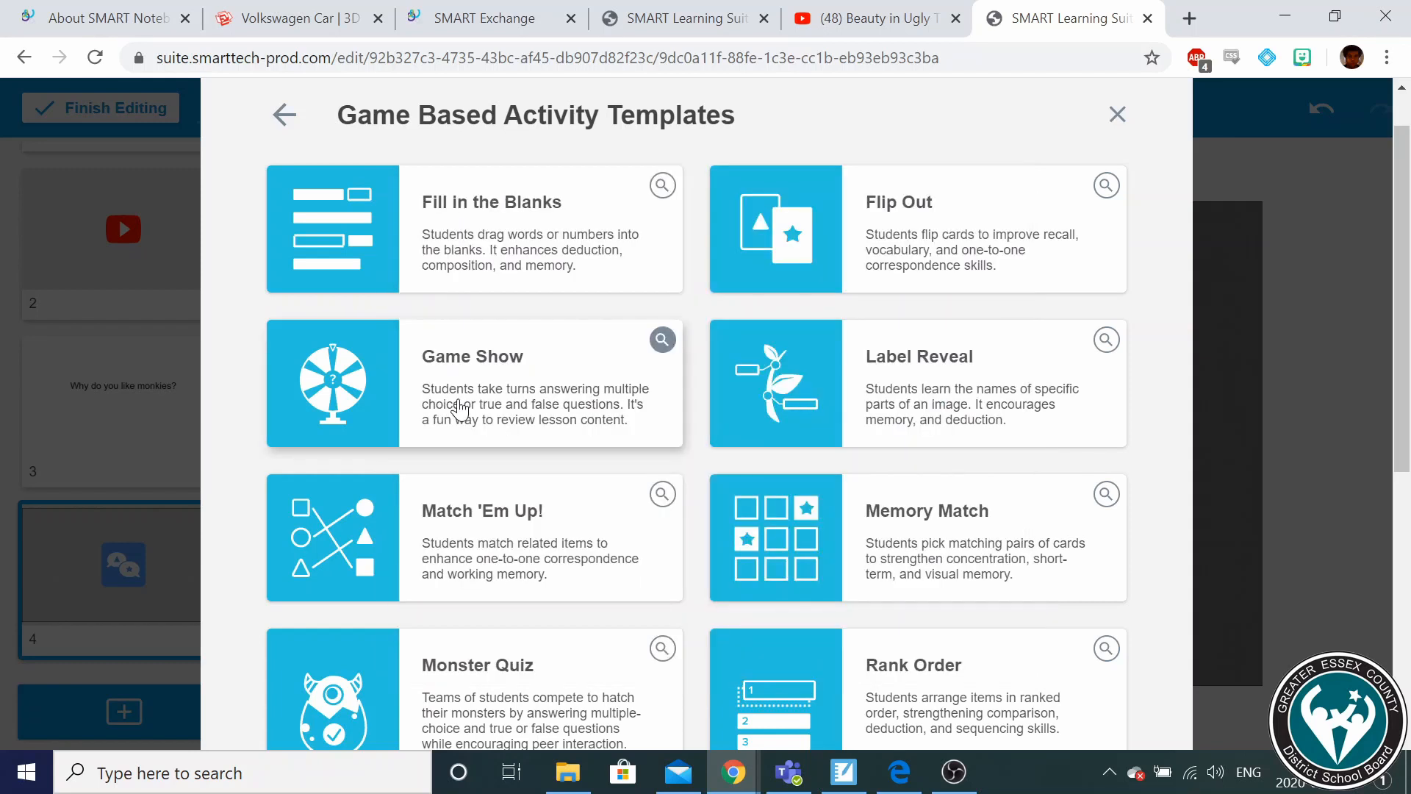
Start a Game Show activity with the multiple-choice question "What features does a monkey have?".
{"action": "left_click", "coordinate": [460, 406]}
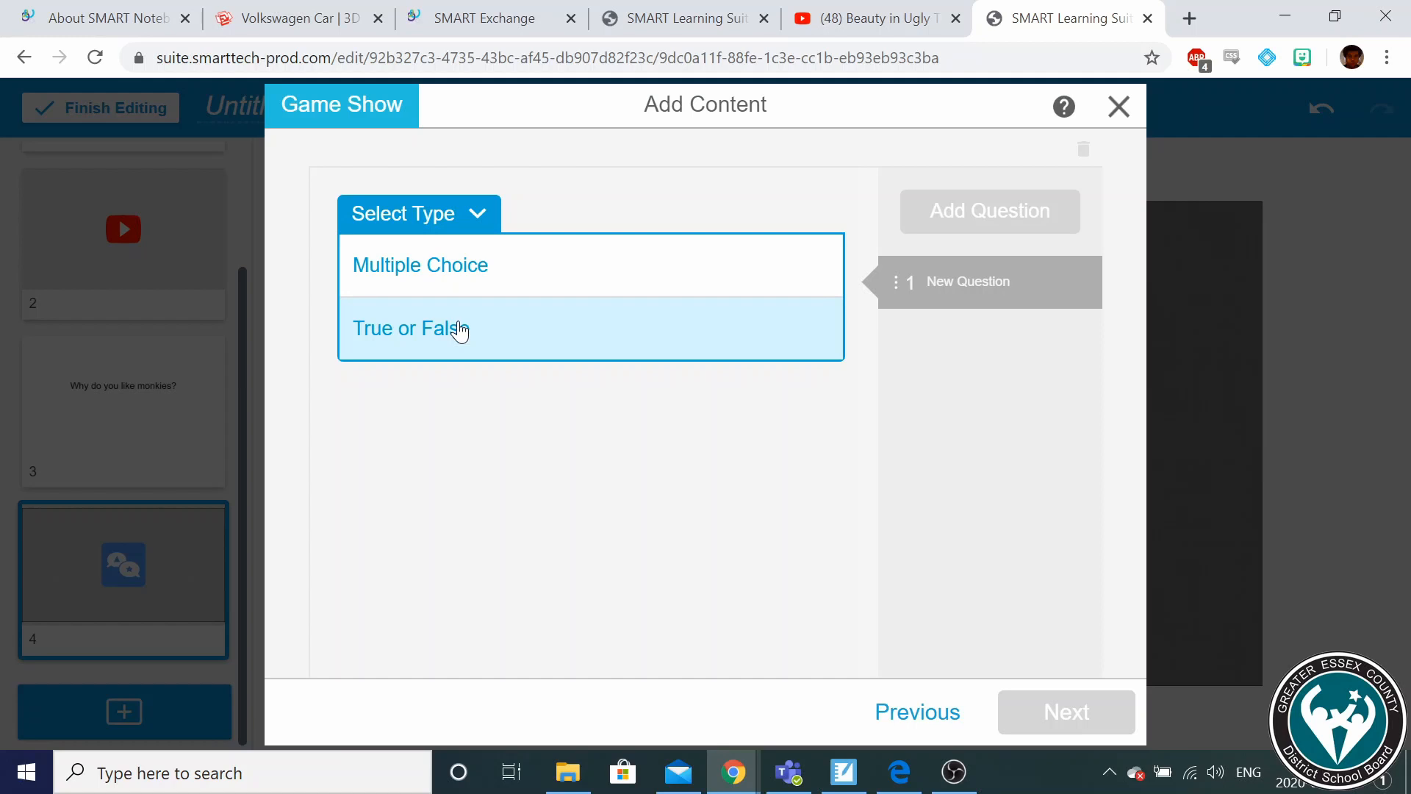
{"action": "left_click", "coordinate": [420, 265]}
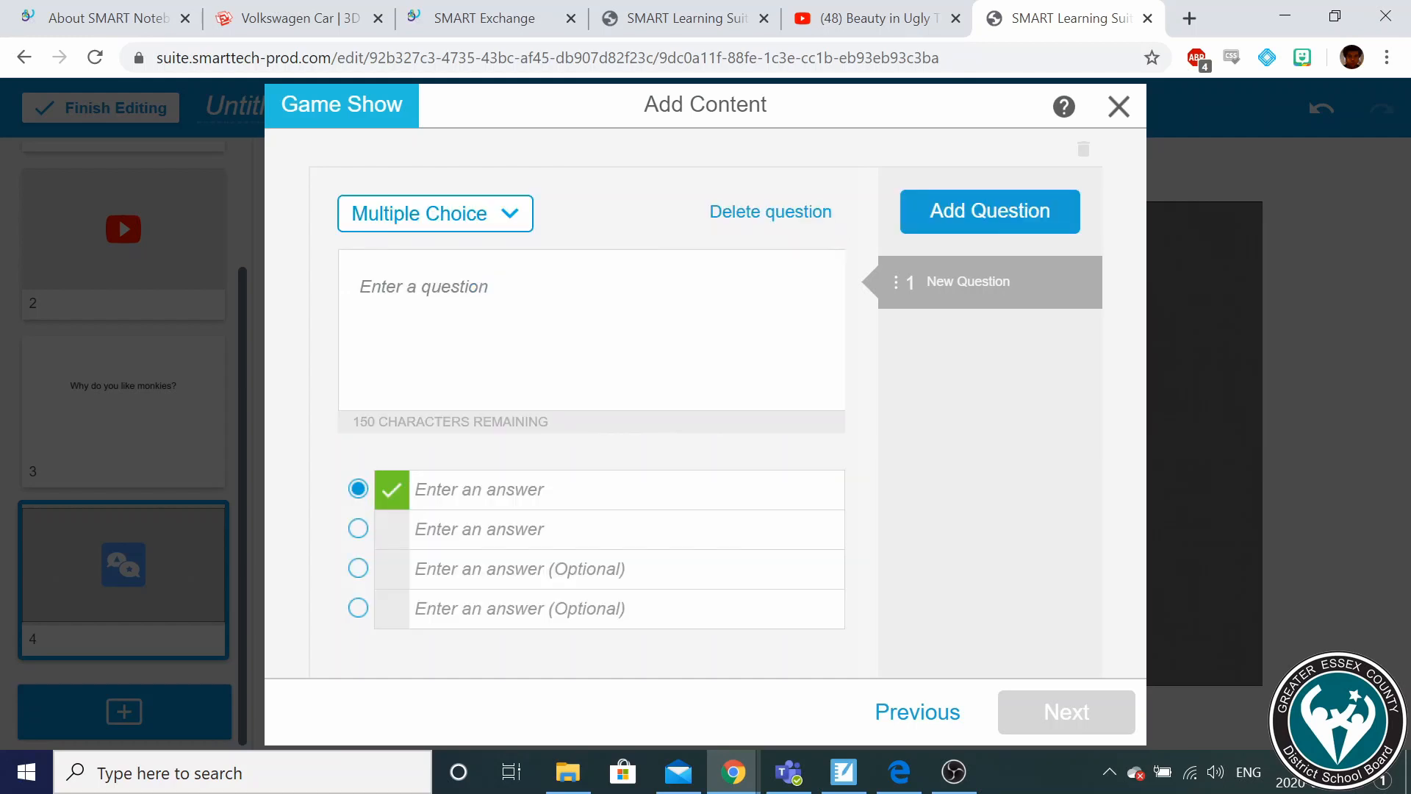
{"action": "left_click", "coordinate": [478, 319]}
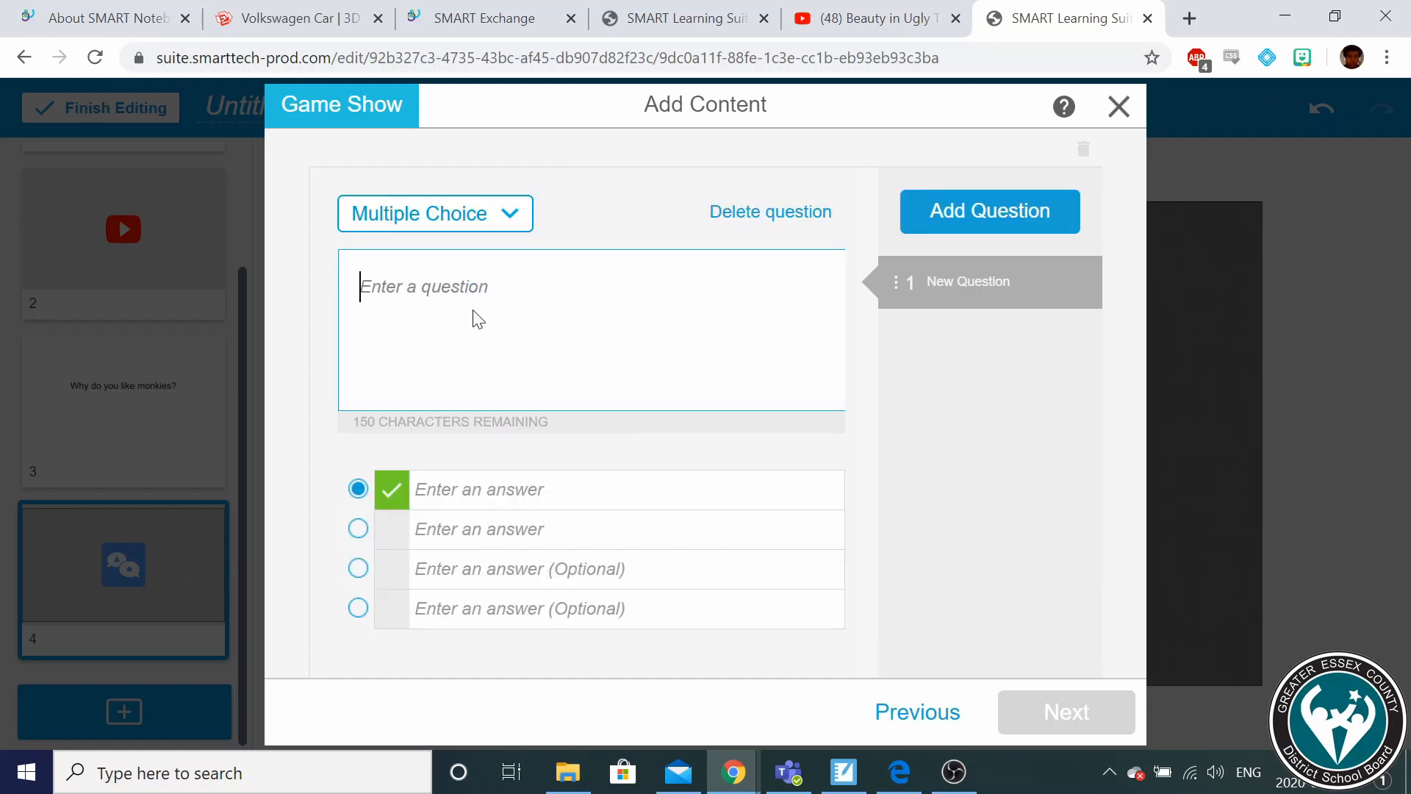
{"action": "type", "text": "D"}
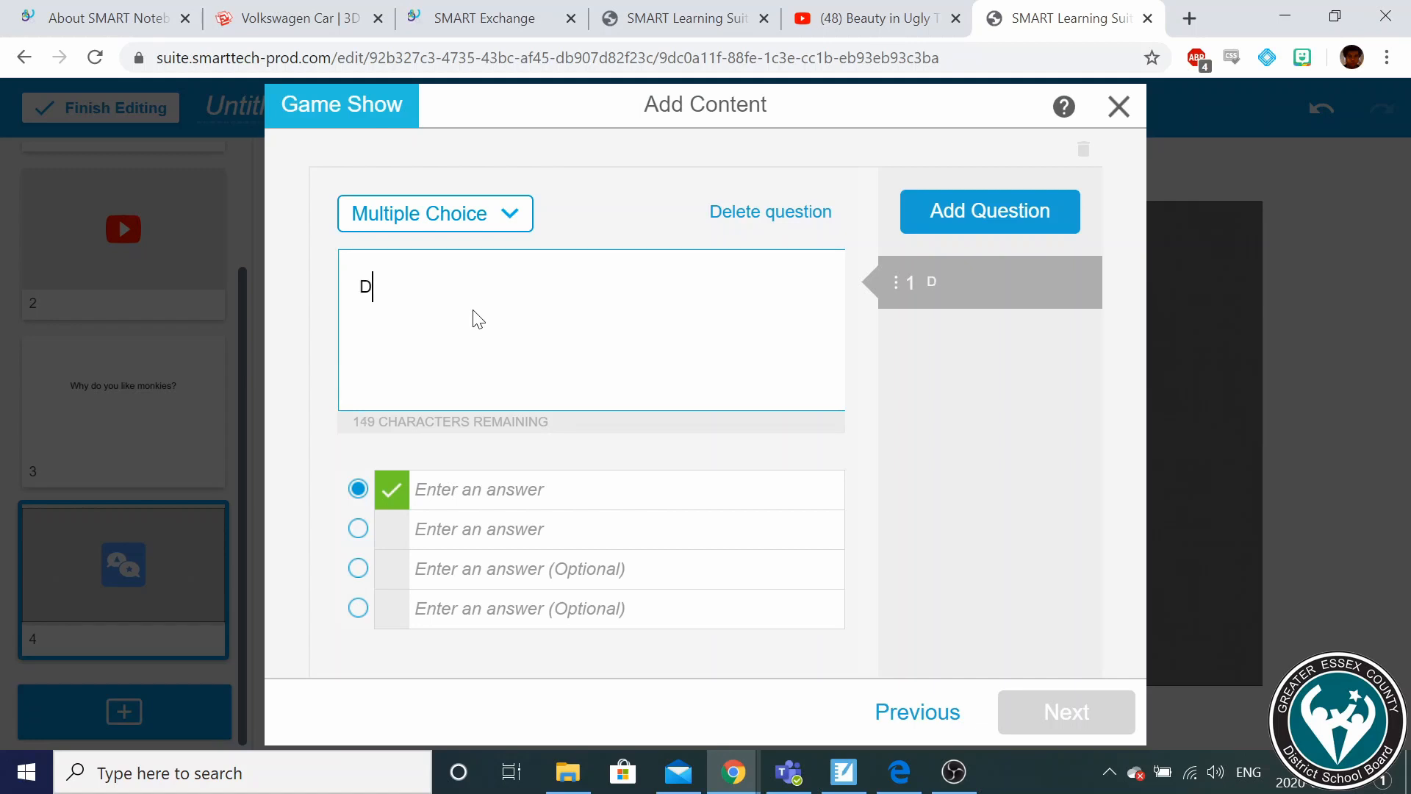
{"action": "key", "text": "BackSpace"}
{"action": "type", "text": "What features does a monke"}
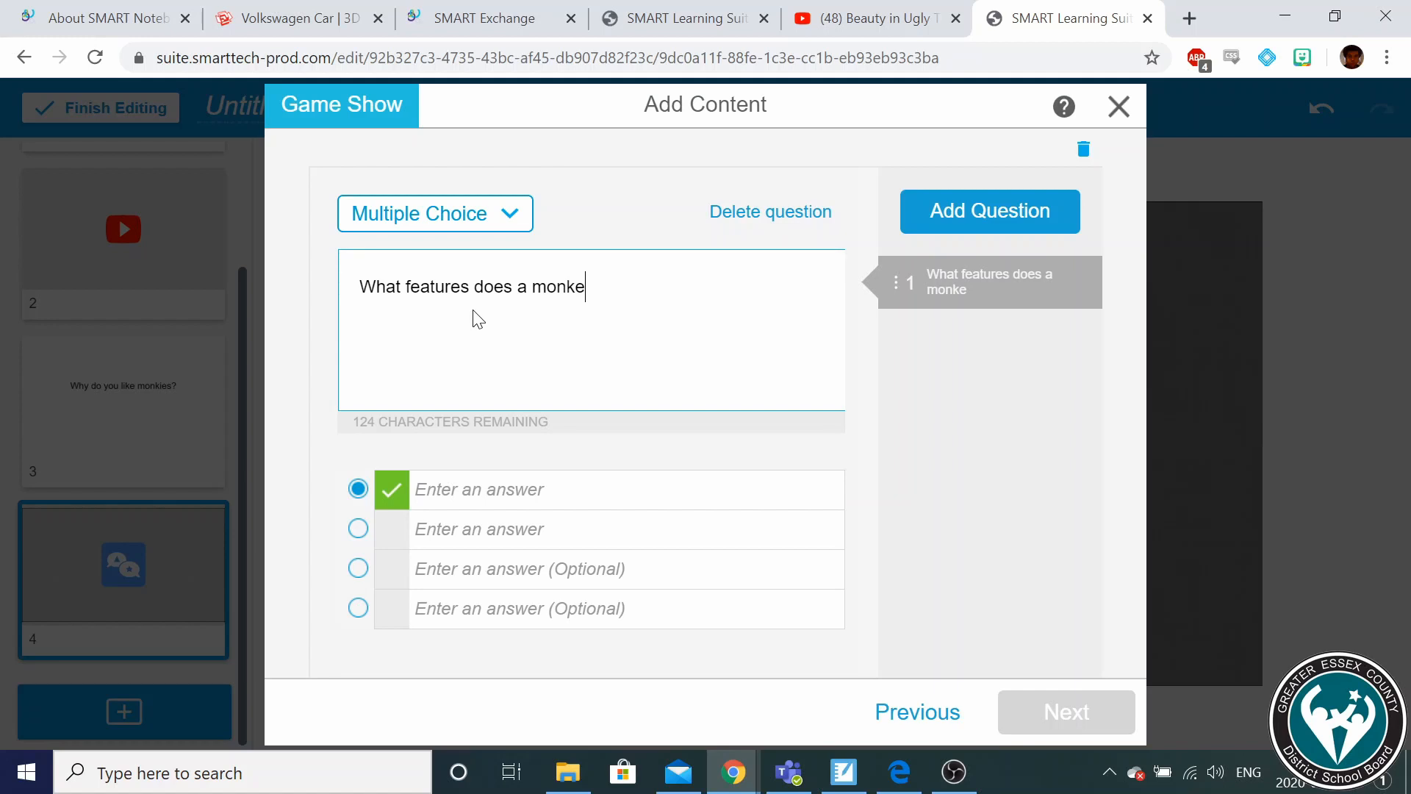
{"action": "type", "text": "y have?"}
Enter Tail as the correct answer and Scales as the second answer, and continue past the Game Show content.
{"action": "key", "text": "Tab"}
{"action": "key", "text": "Tab"}
{"action": "type", "text": "Tail"}
{"action": "key", "text": "Tab"}
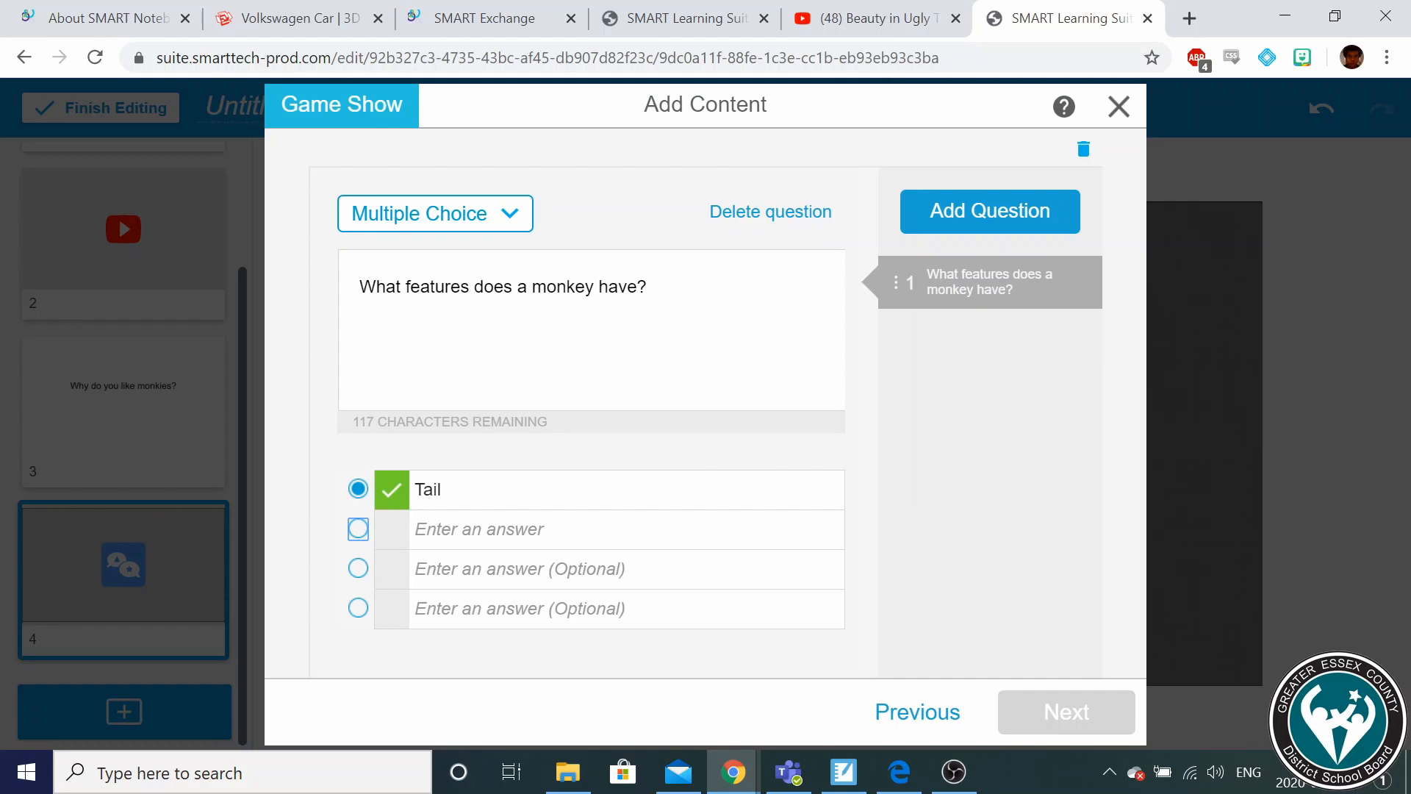
{"action": "key", "text": "Tab"}
{"action": "type", "text": "Scales"}
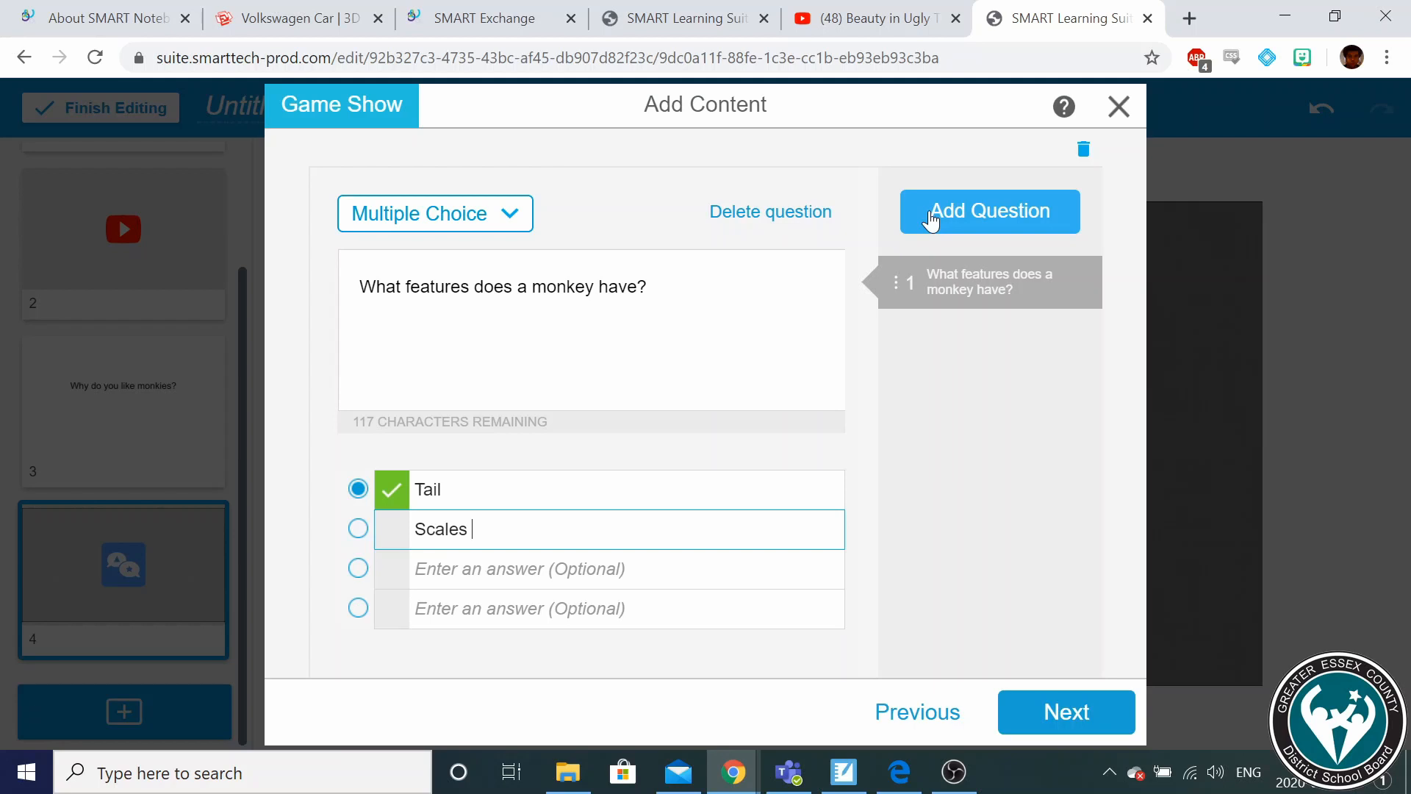
{"action": "left_click", "coordinate": [1054, 713]}
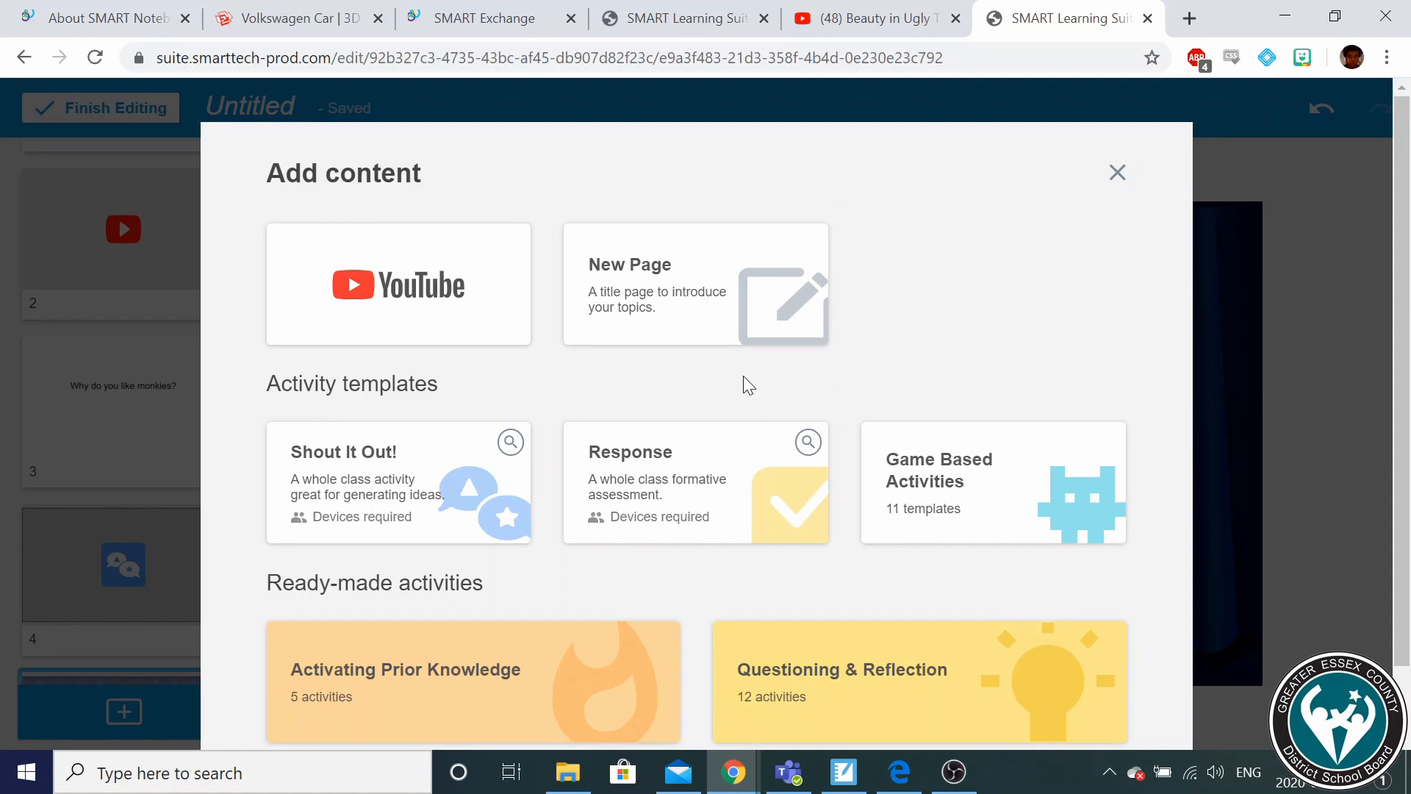
Start a Response activity with the short-answer question "Why do you love monkies?".
{"action": "left_click", "coordinate": [691, 477]}
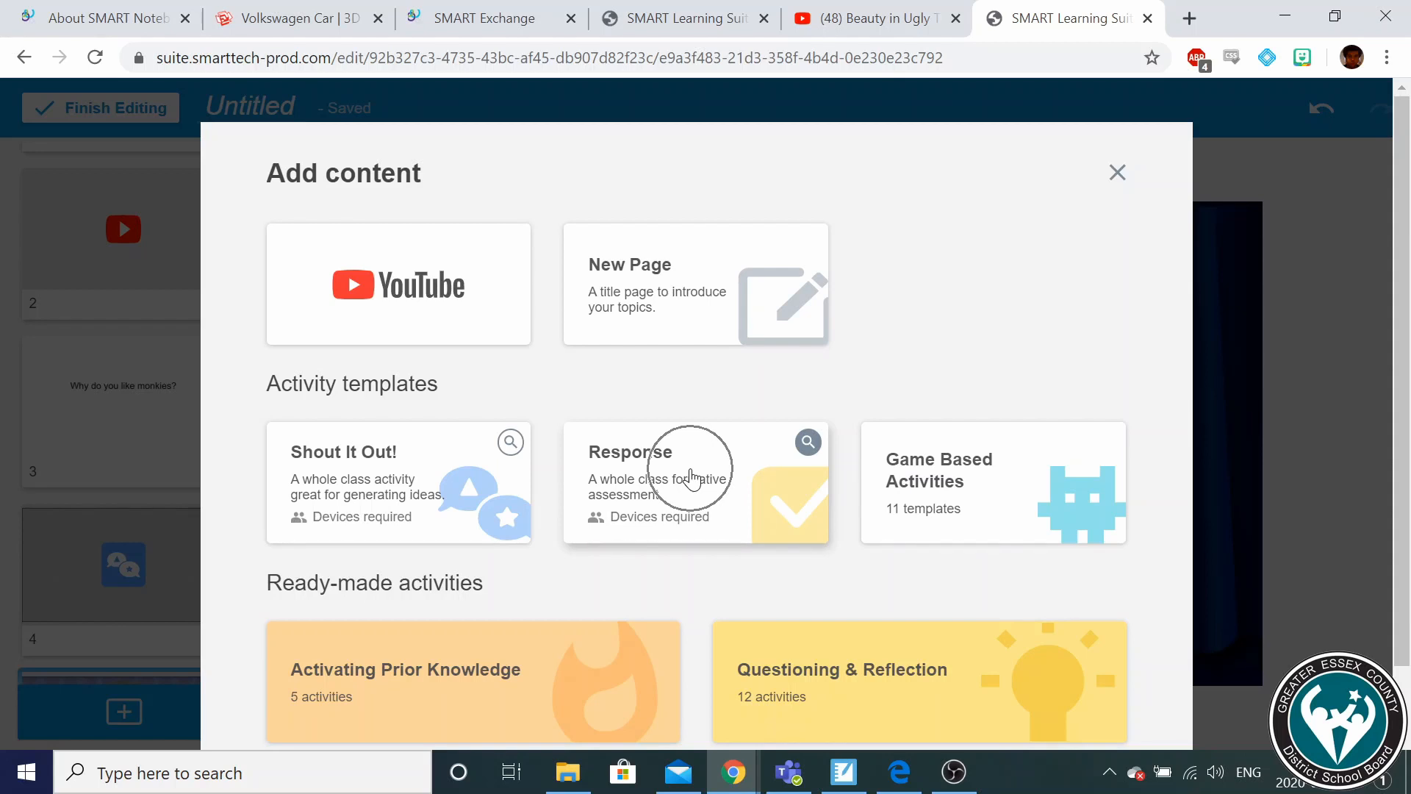
{"action": "left_click", "coordinate": [690, 476]}
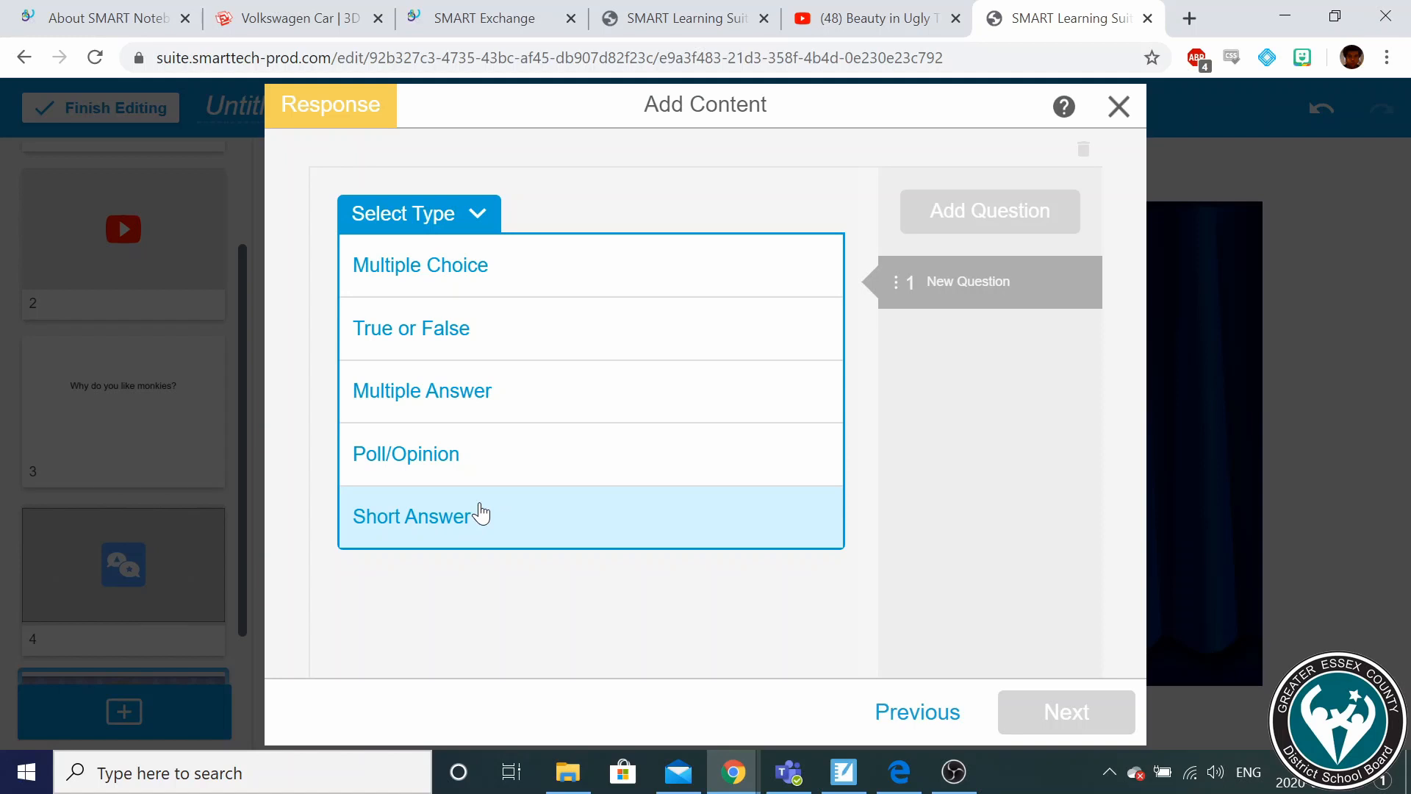
{"action": "left_click", "coordinate": [482, 515]}
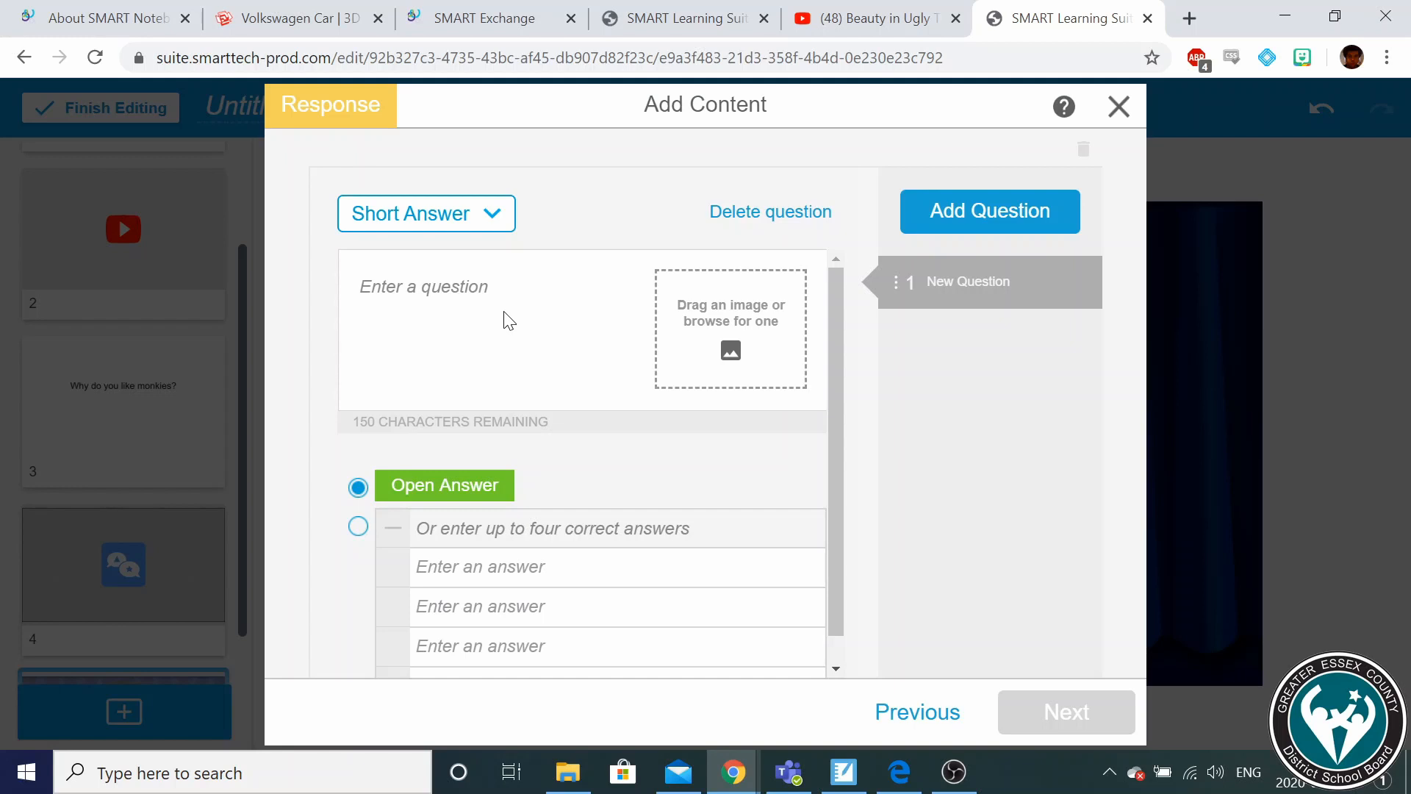
{"action": "left_click", "coordinate": [510, 321]}
{"action": "type", "text": "Why do you"}
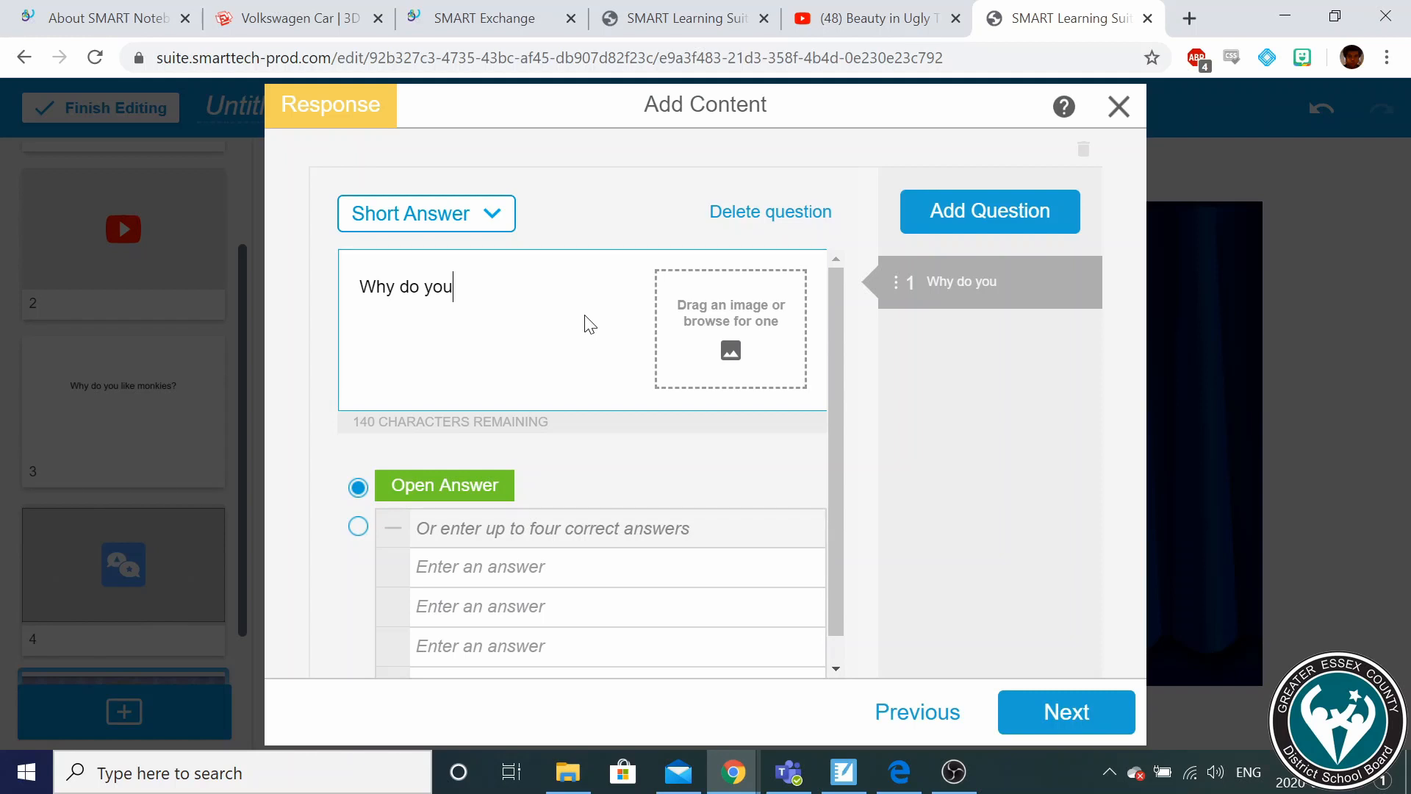
{"action": "type", "text": "love monkies?"}
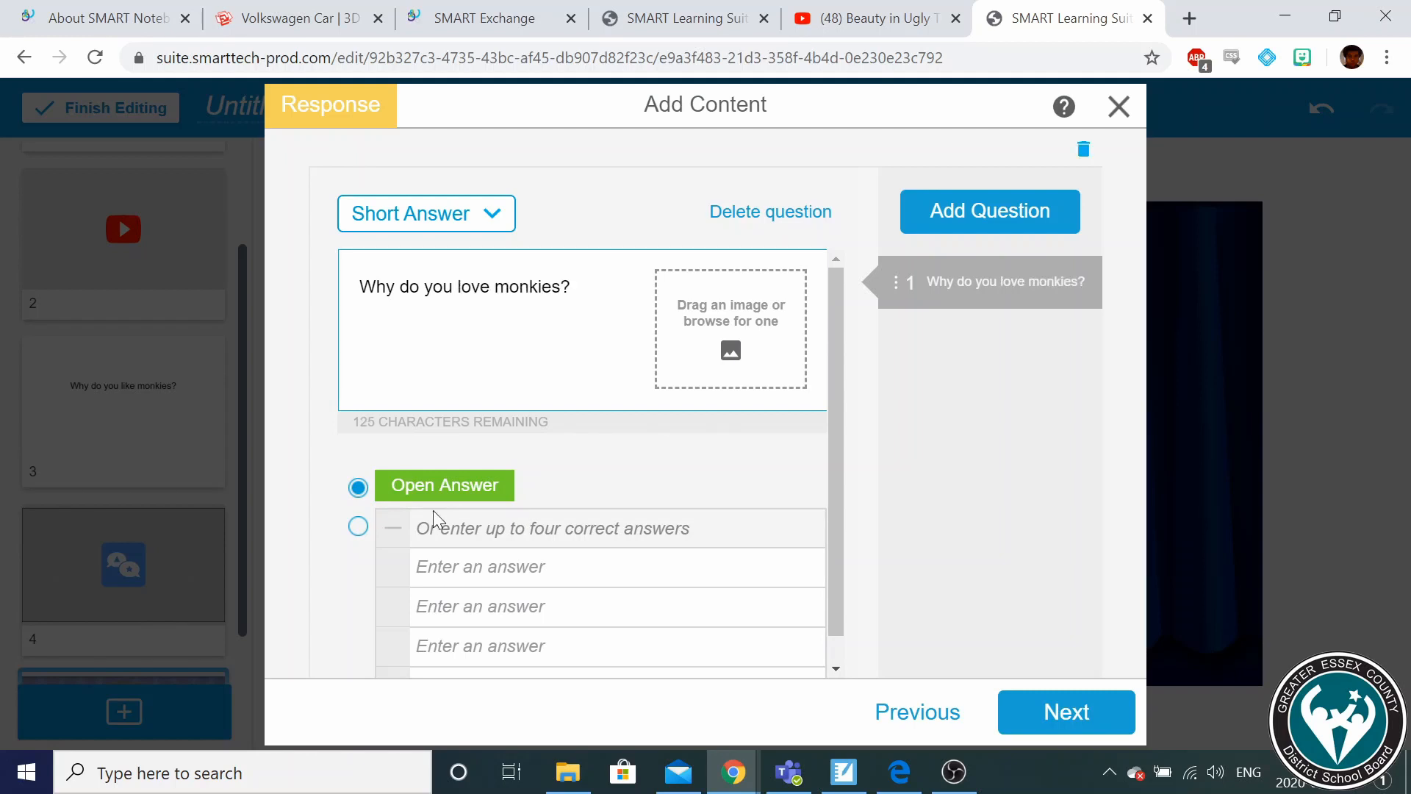
Try the fixed correct answer "Theyre cute" for the short-answer question and return it to Open Answer.
{"action": "left_click", "coordinate": [395, 537]}
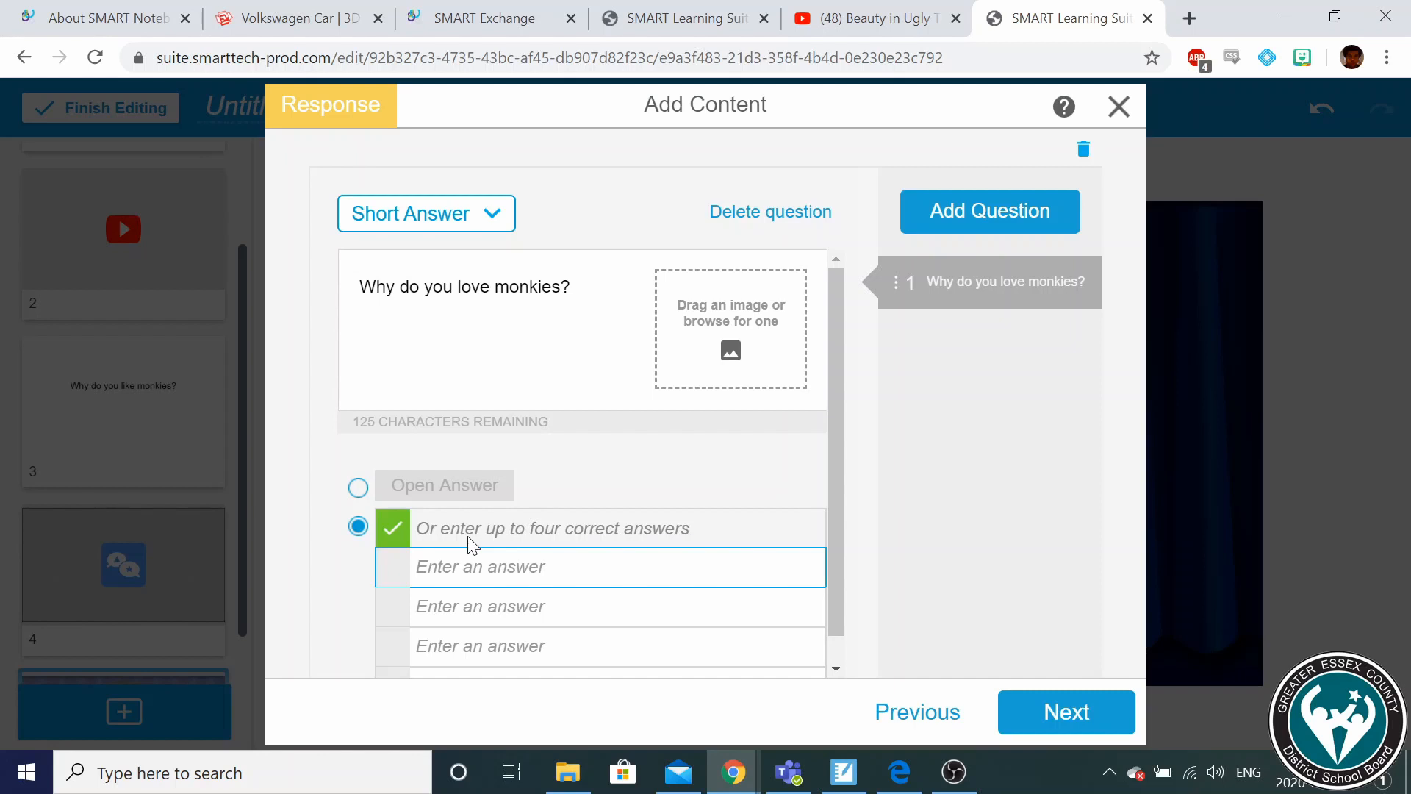
{"action": "type", "text": "They're cute"}
{"action": "key", "text": "BackSpace"}
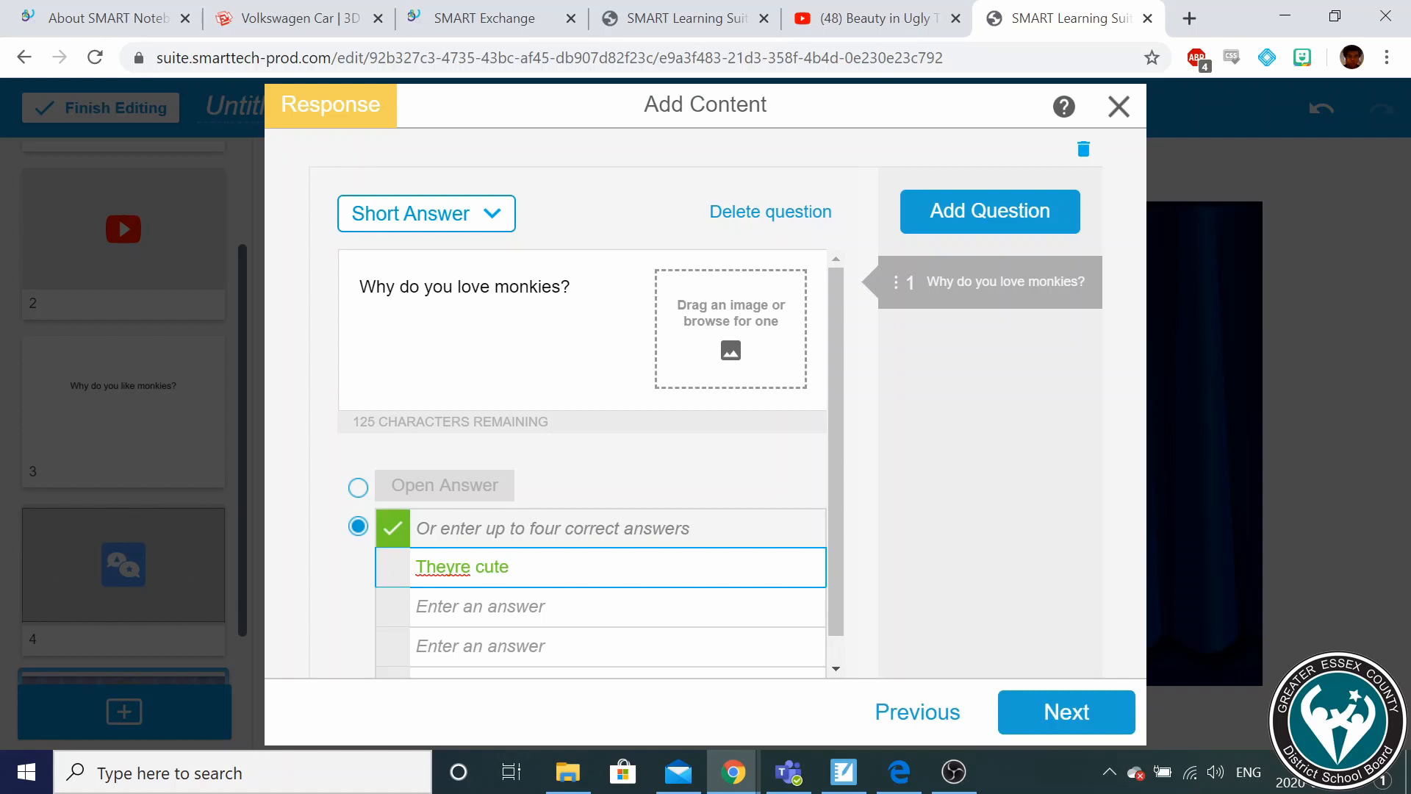
{"action": "left_click", "coordinate": [358, 488]}
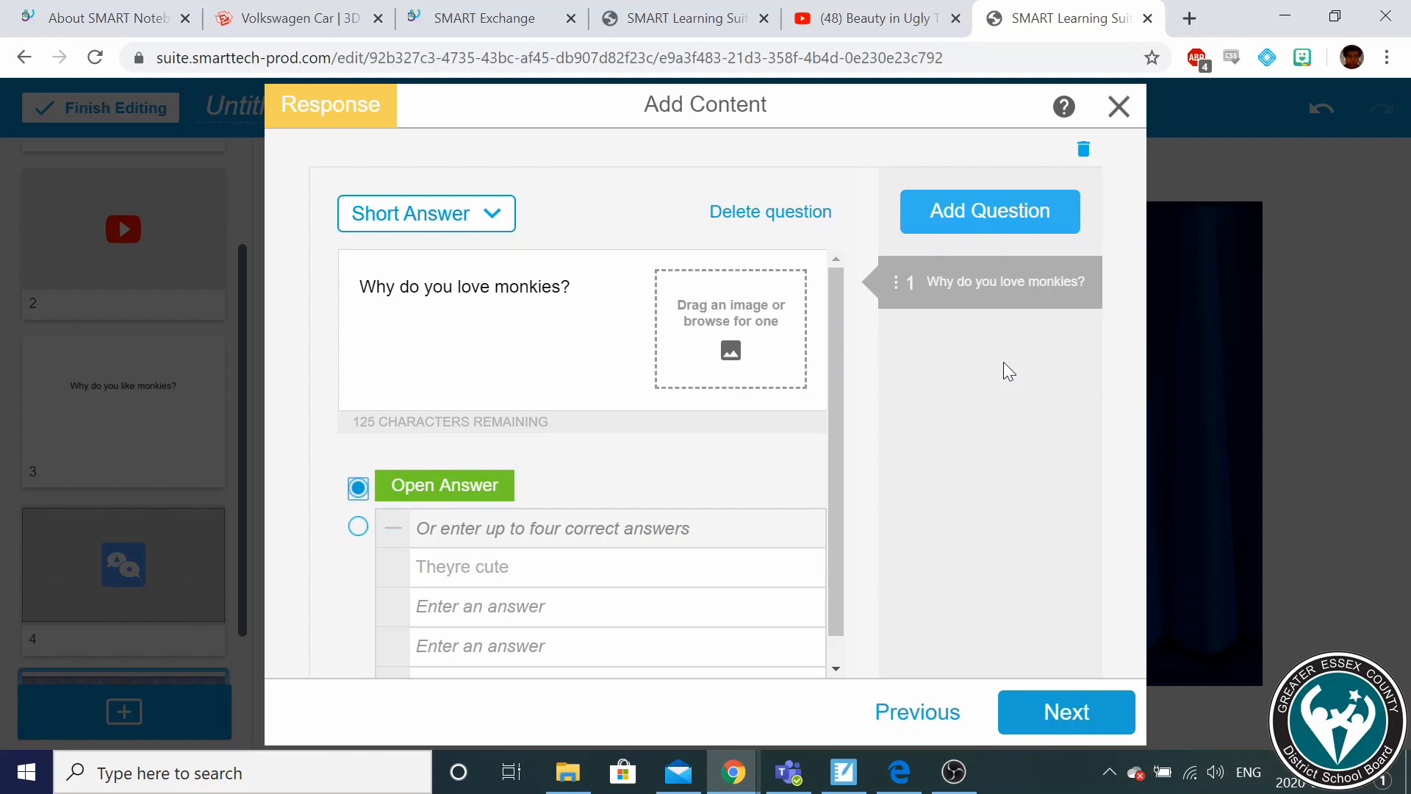
Title the Response activity "Short Quiz" with the instructions "Fill this out" and add it to the lesson.
{"action": "left_click", "coordinate": [1031, 723]}
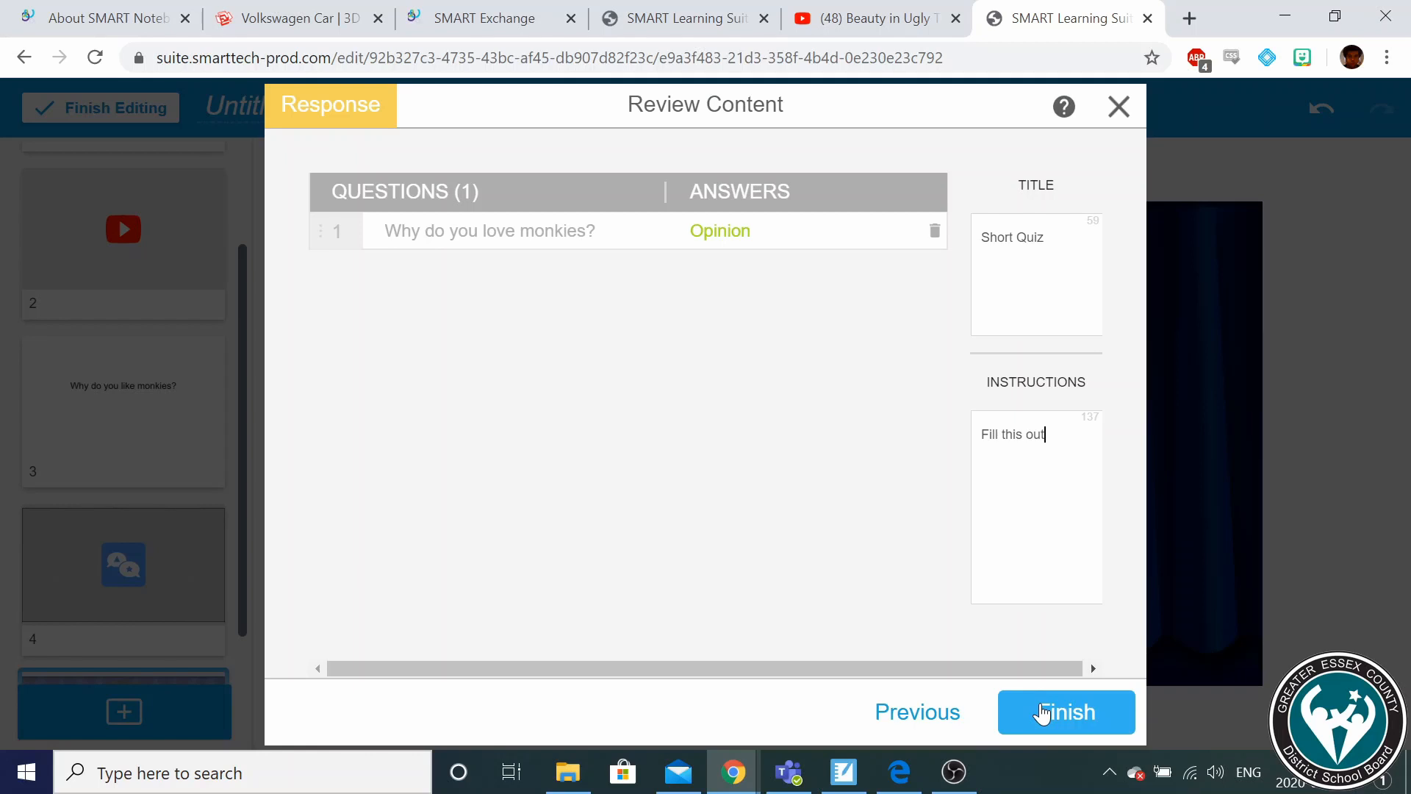
{"action": "left_click", "coordinate": [1042, 713]}
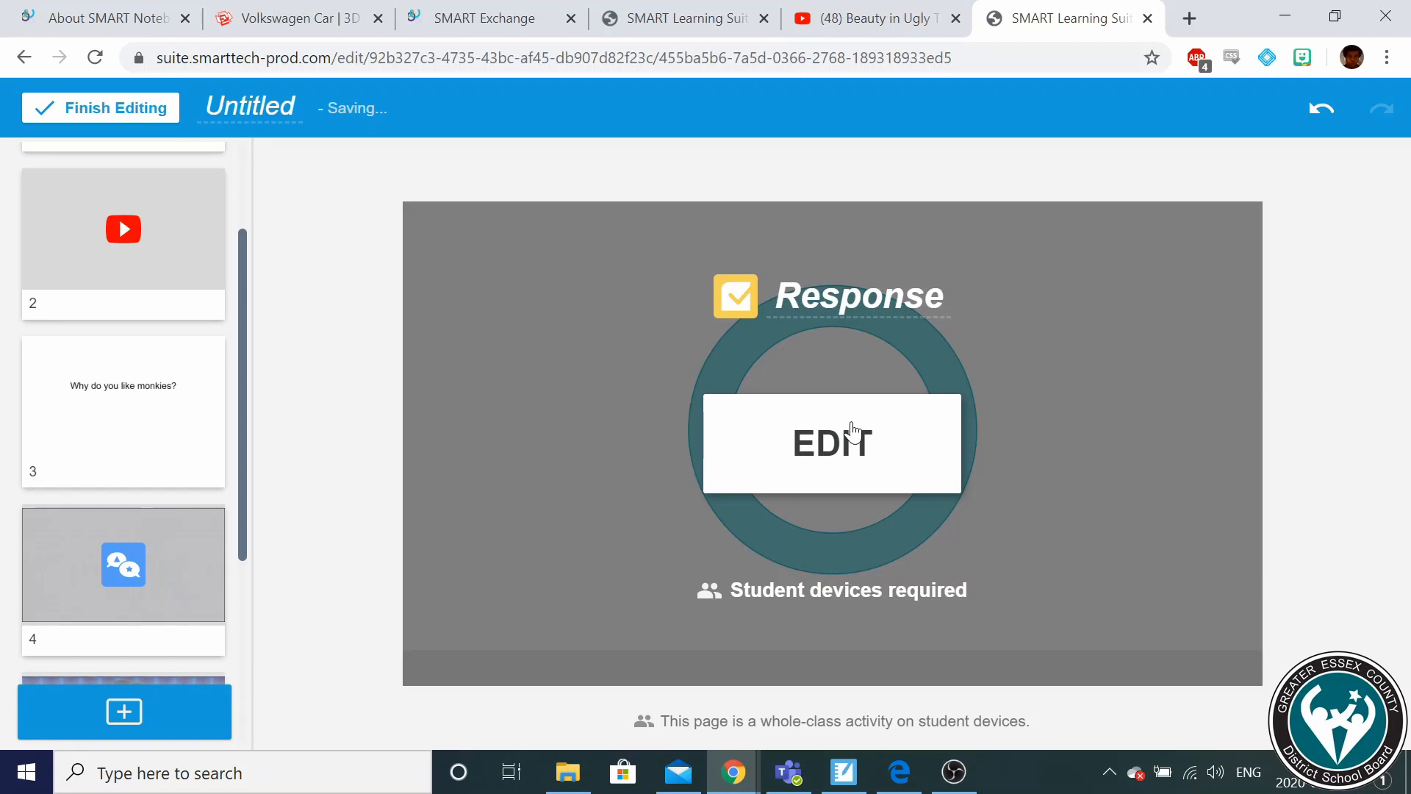
{"action": "left_click", "coordinate": [853, 431]}
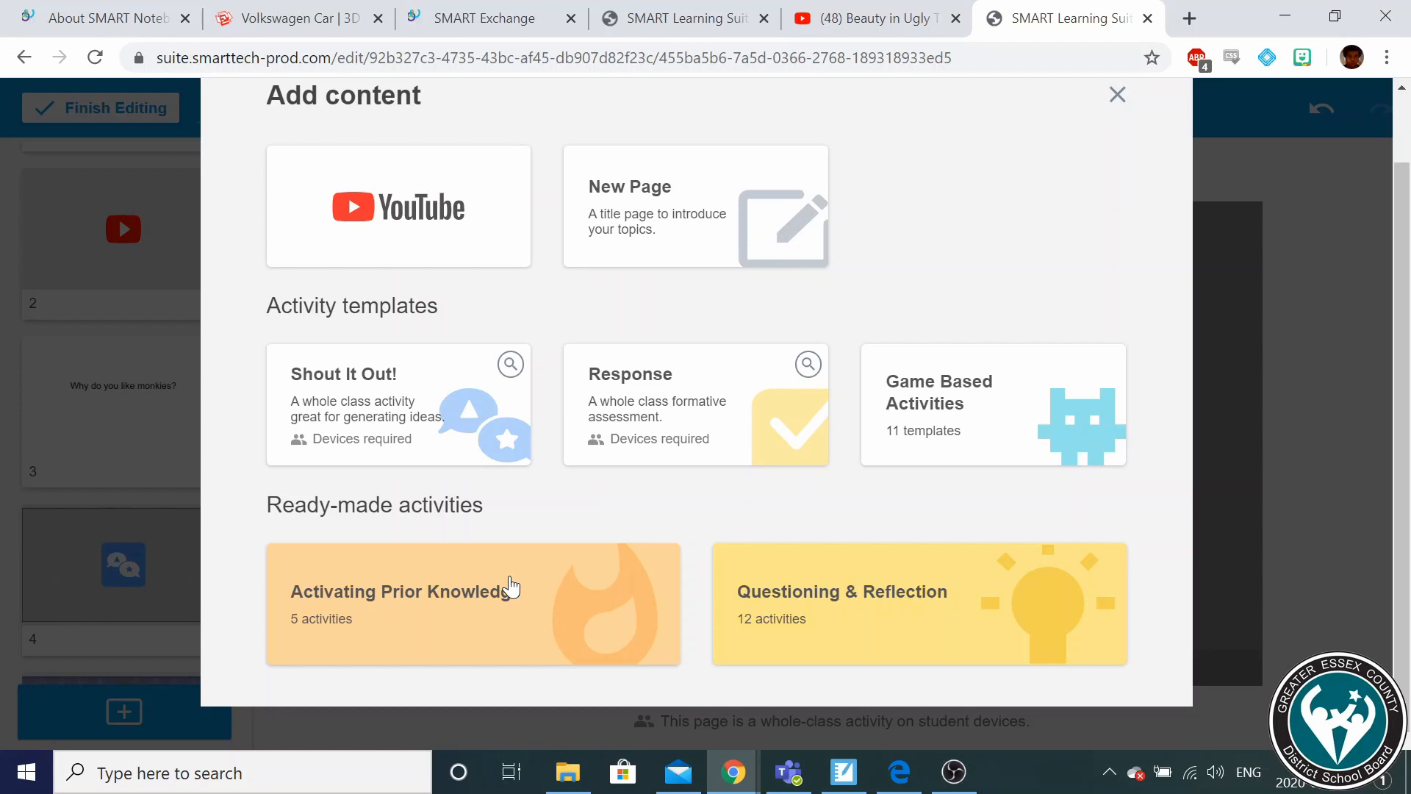
Choose the ready-made true-or-false response activity from Activating Prior Knowledge and enter the statement "A monkey cannot climb".
{"action": "left_click", "coordinate": [511, 586]}
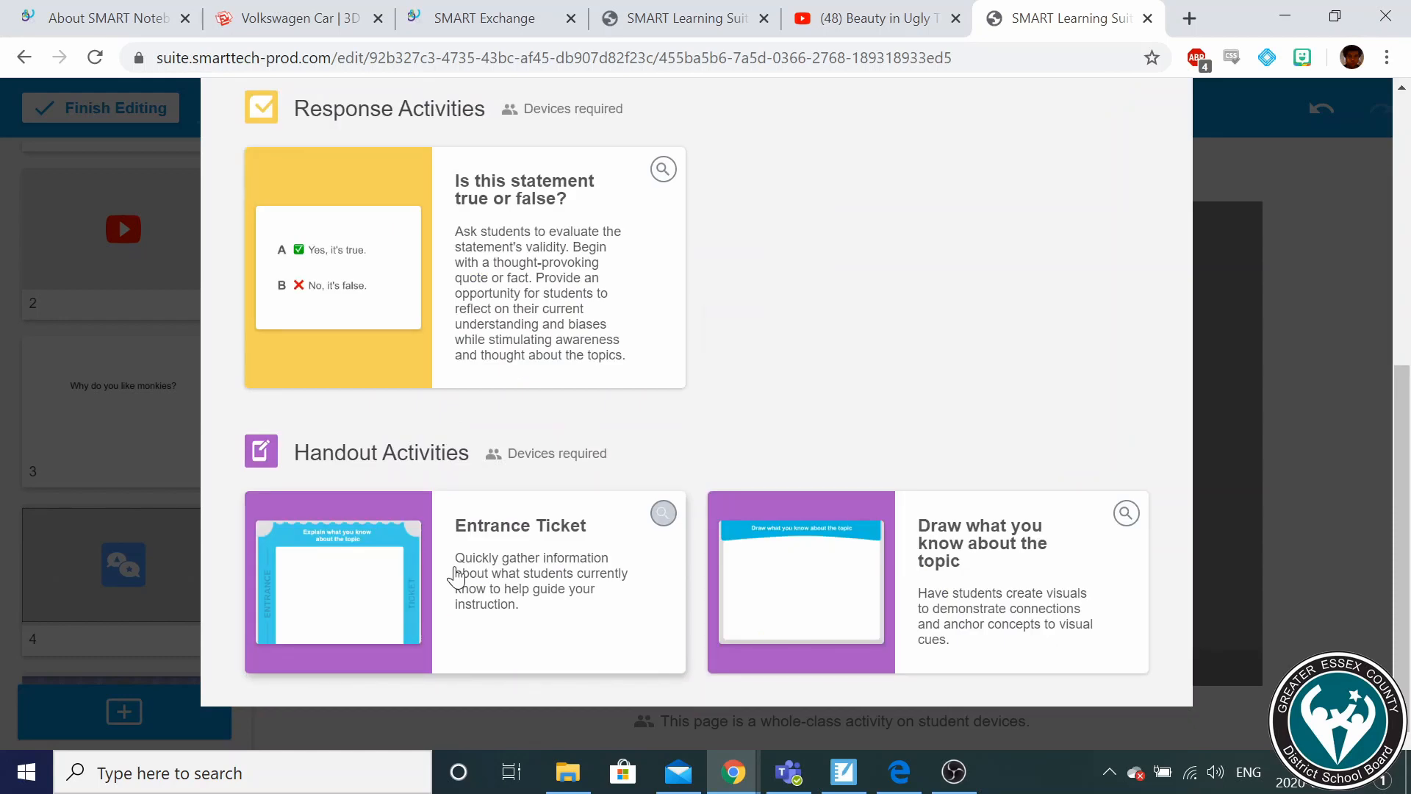
{"action": "scroll", "coordinate": [1032, 183], "scroll_direction": "up", "scroll_amount": 6}
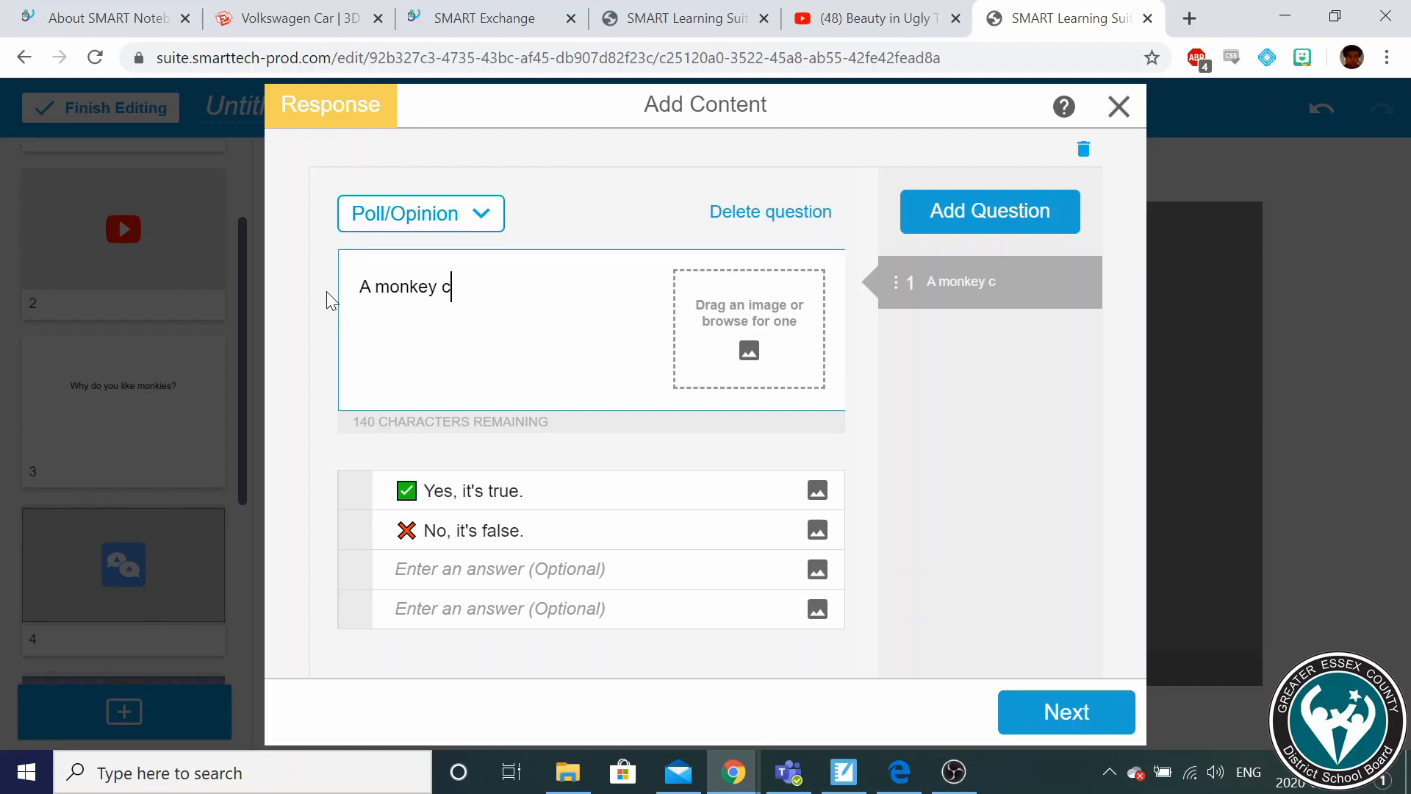
{"action": "type", "text": "annot climb"}
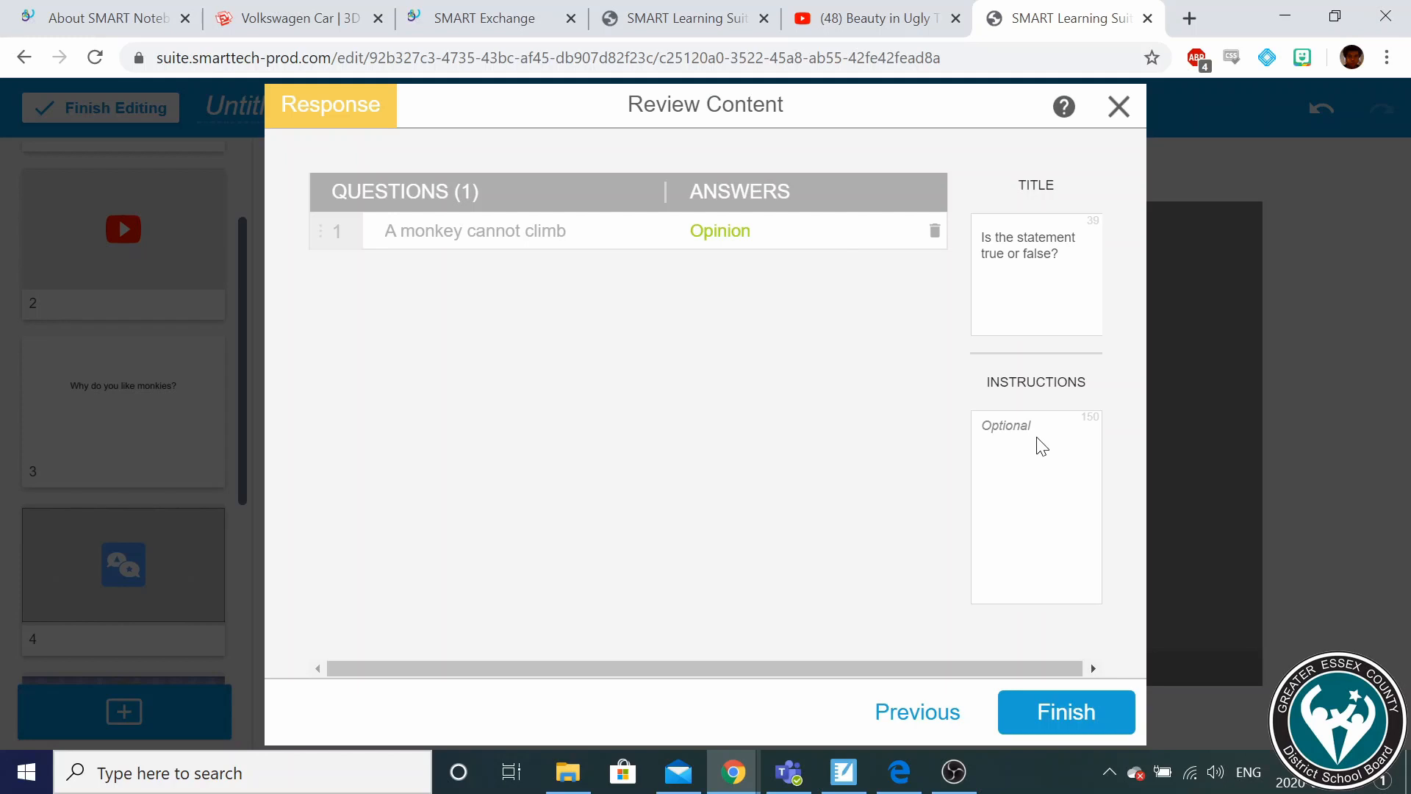
Add the ready-made Exit Ticket handout activity from Questioning & Reflection to the lesson.
{"action": "left_click", "coordinate": [169, 720]}
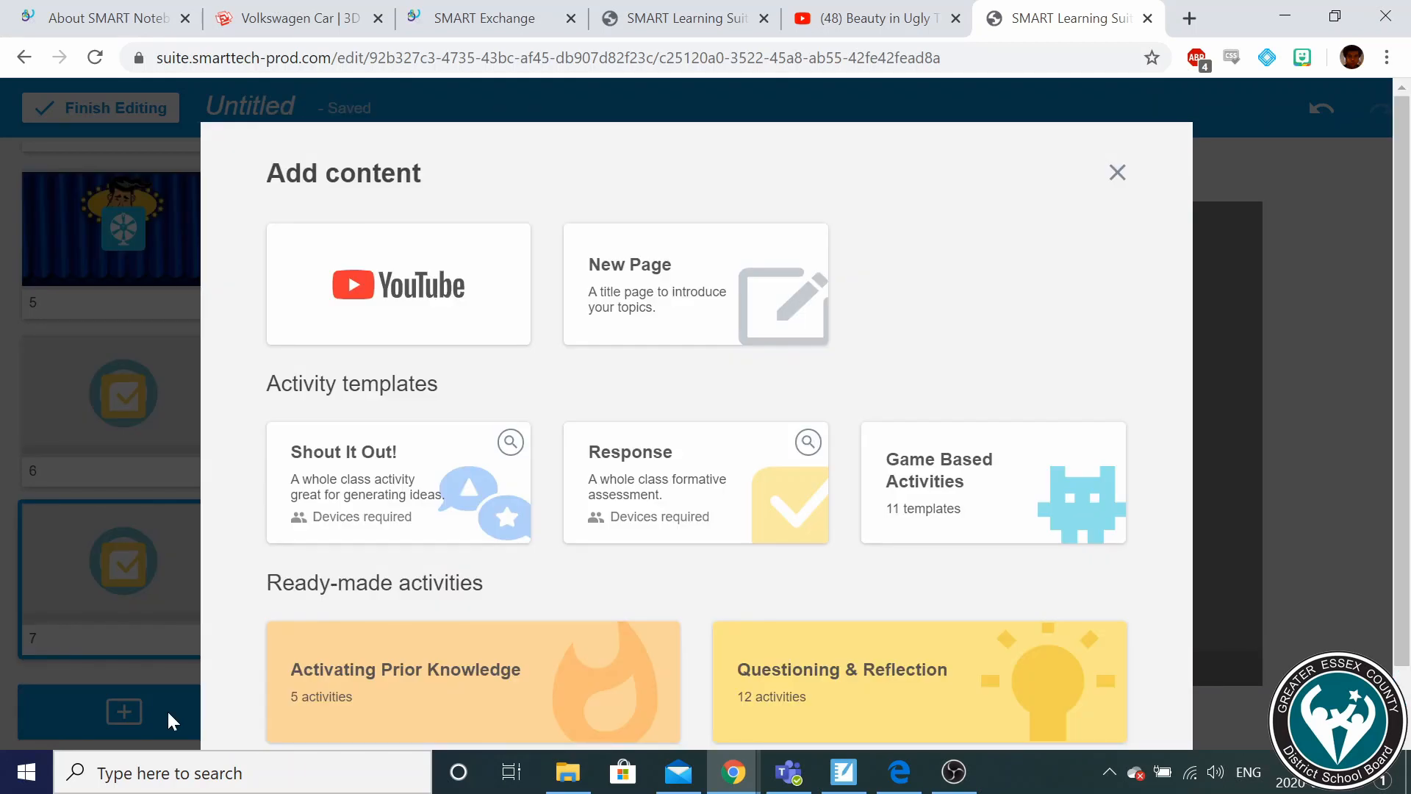
{"action": "left_click", "coordinate": [796, 719]}
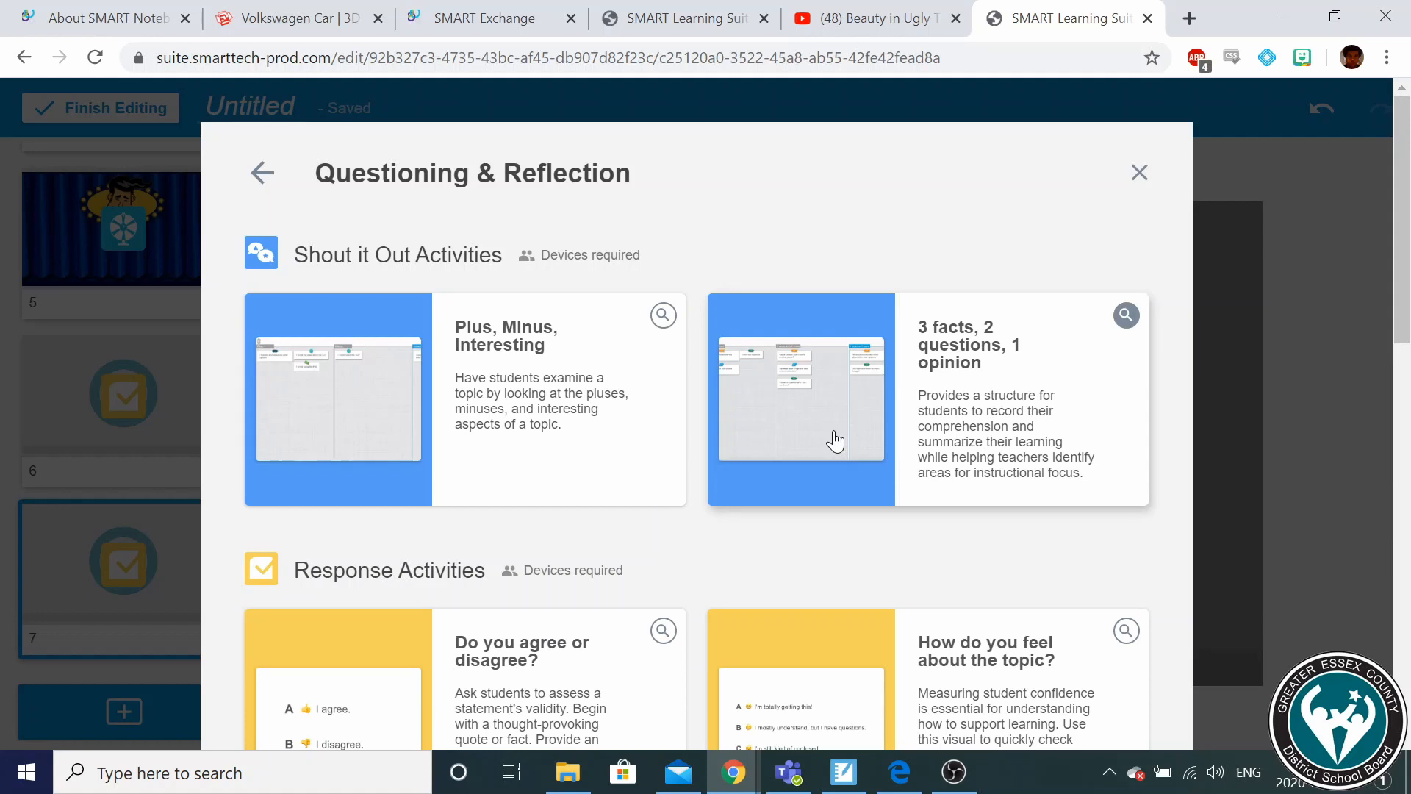
{"action": "scroll", "coordinate": [434, 499], "scroll_direction": "down", "scroll_amount": 10}
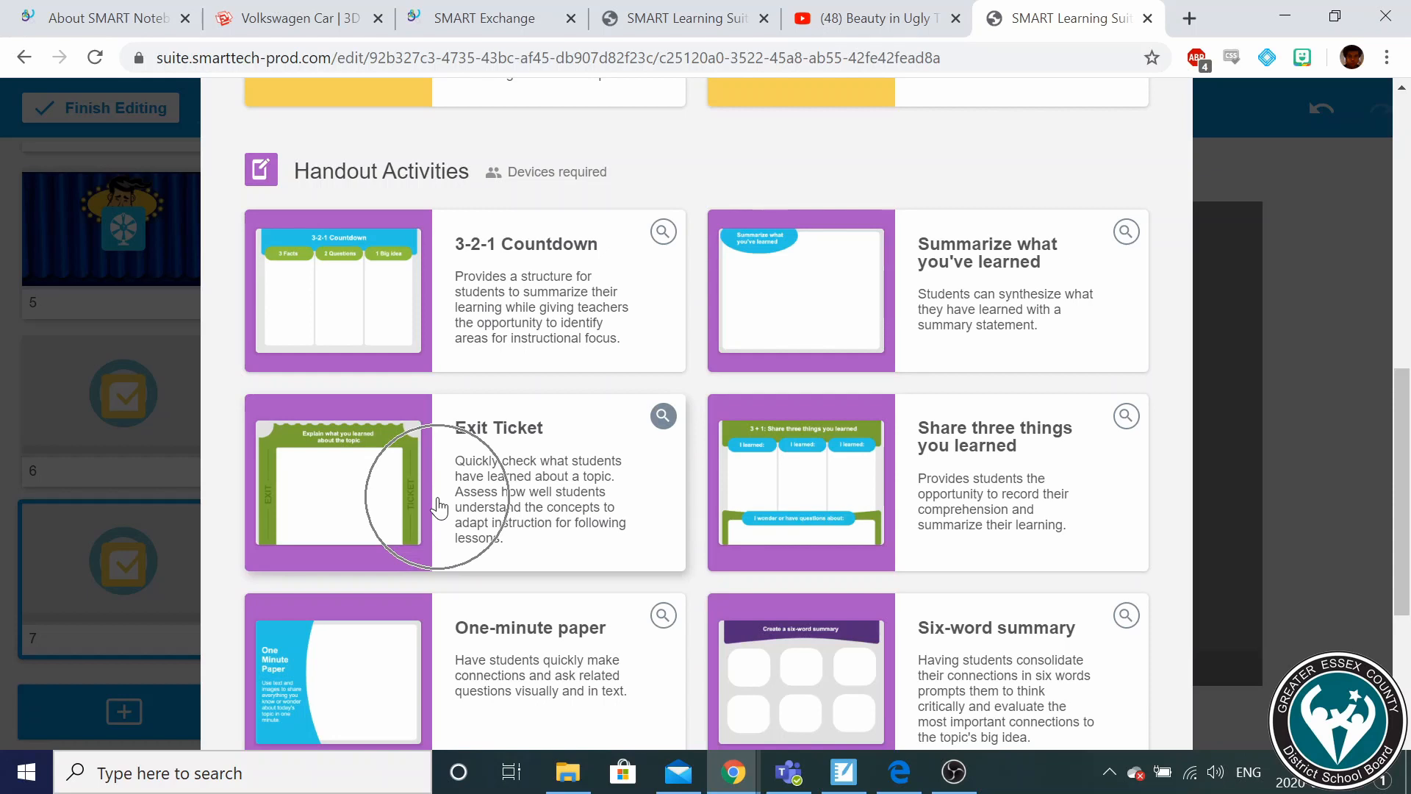
{"action": "left_click", "coordinate": [439, 507]}
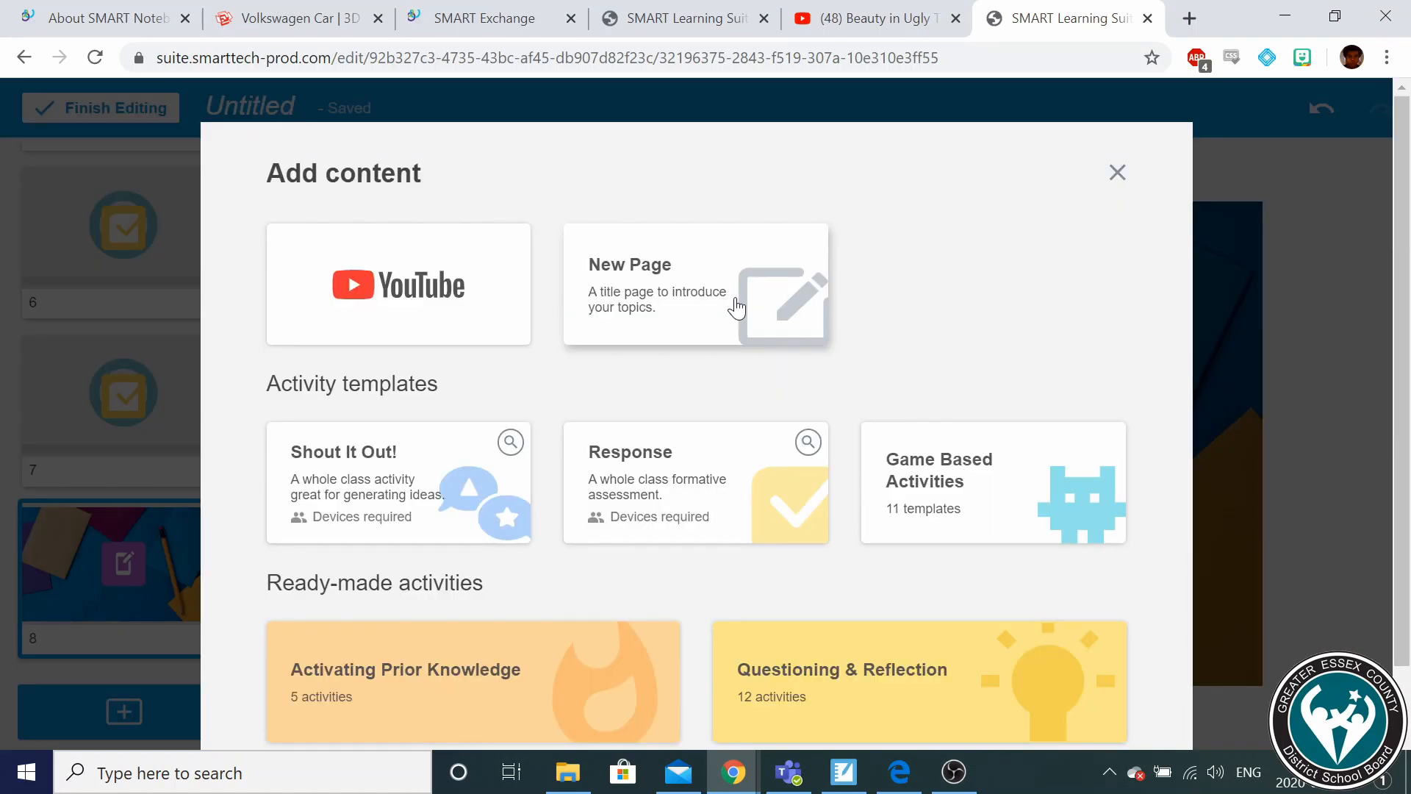
Add a new page and place a text block of the repeated word "Content" below its description.
{"action": "left_click", "coordinate": [736, 308]}
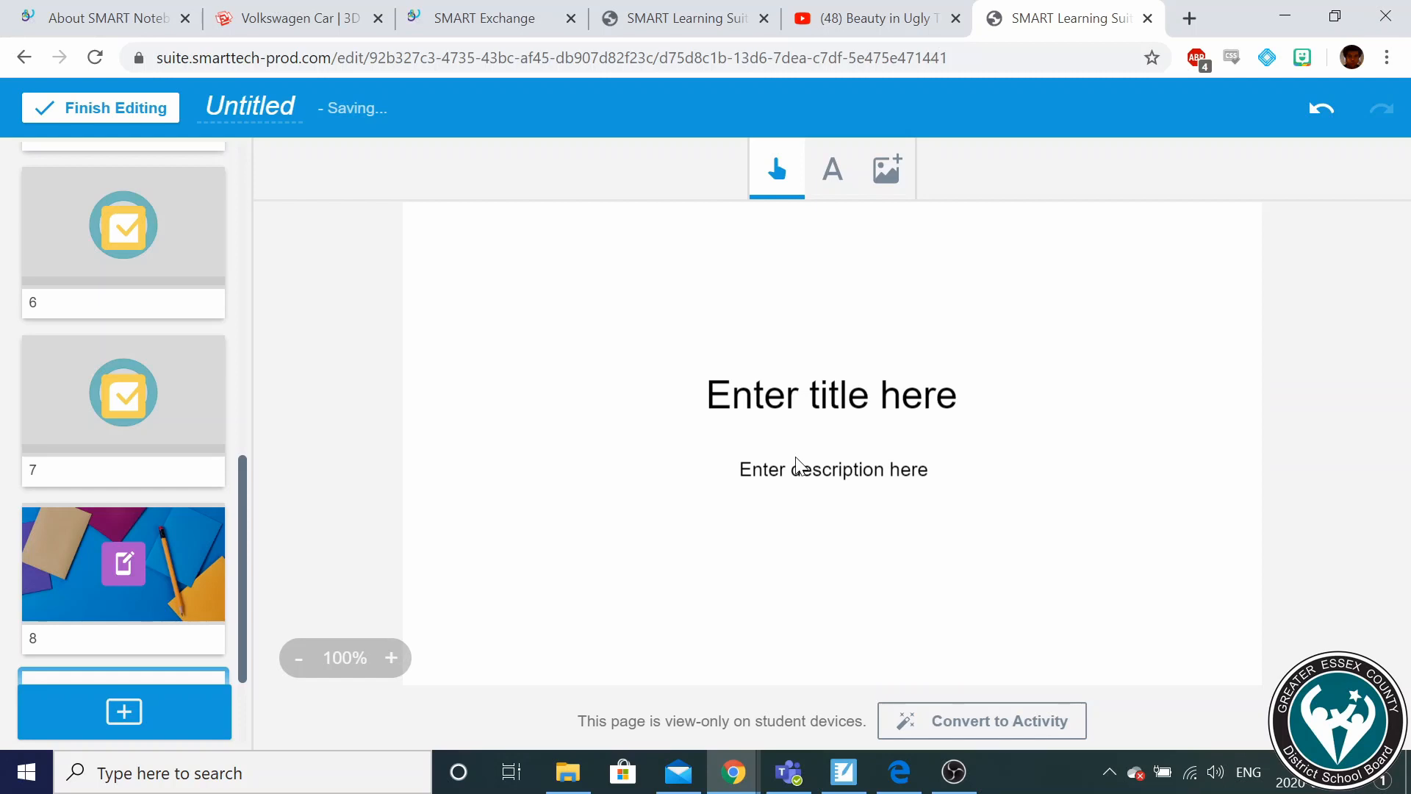
{"action": "left_click", "coordinate": [832, 169]}
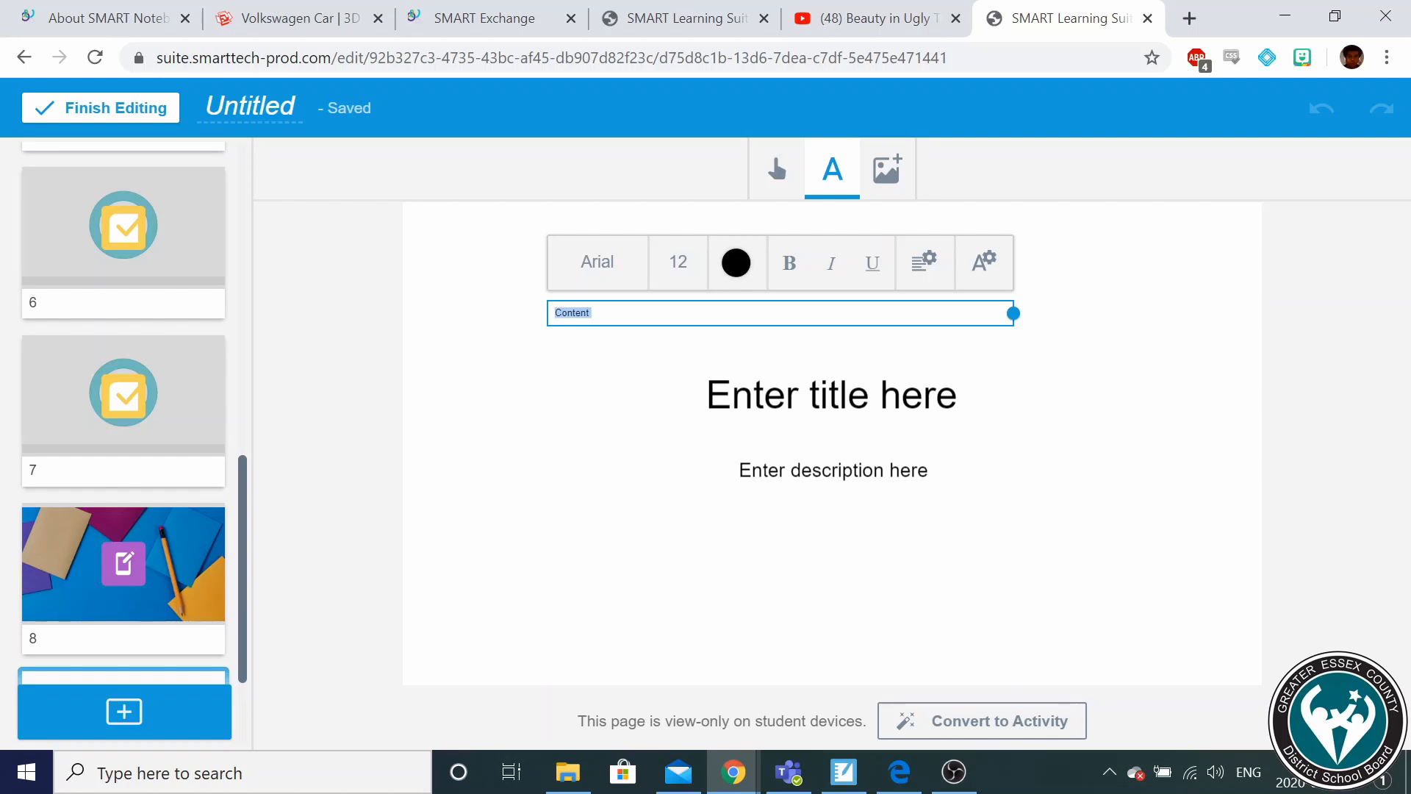
{"action": "left_click", "coordinate": [856, 563]}
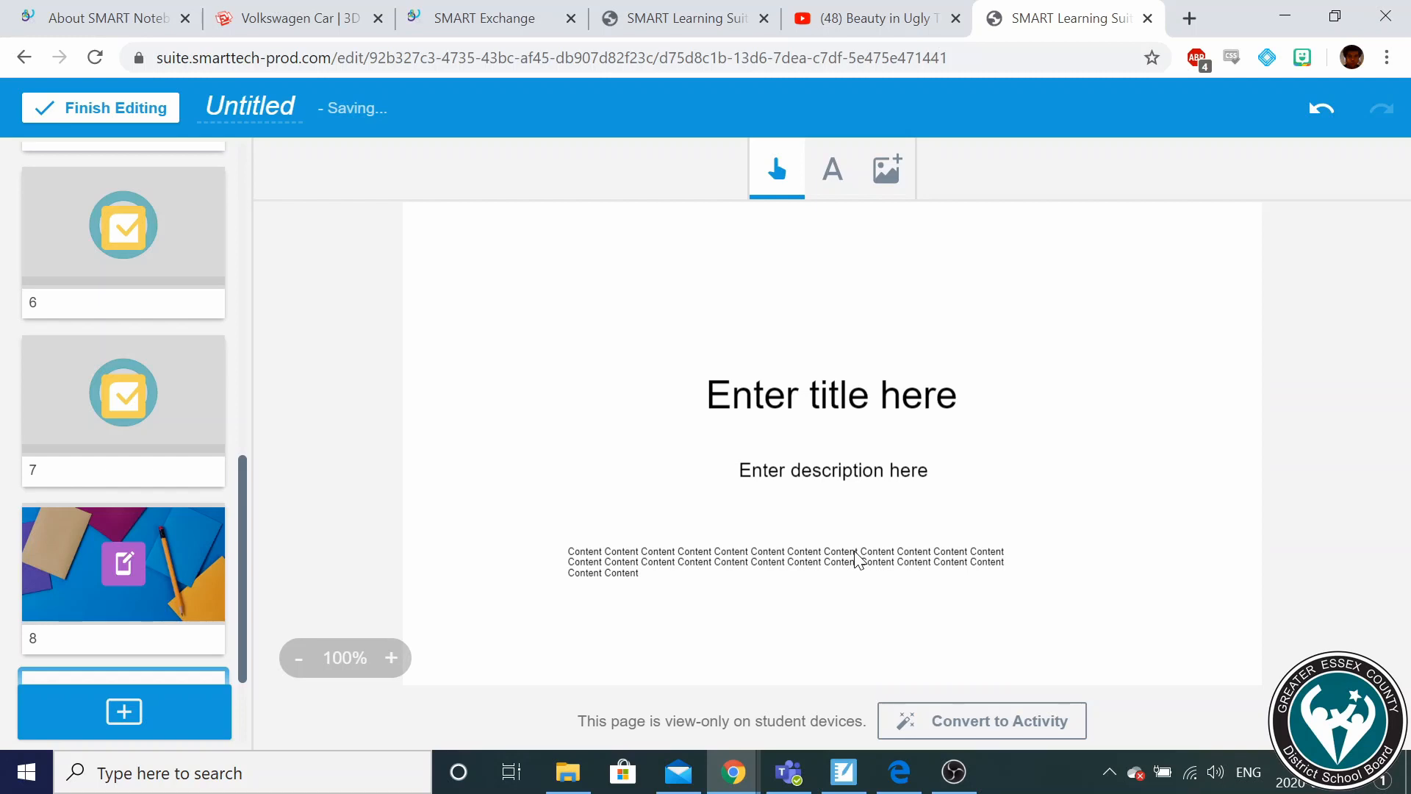
Move the new content page up to position 6, directly after the Game Show page.
{"action": "scroll", "coordinate": [171, 553], "scroll_direction": "down", "scroll_amount": 2}
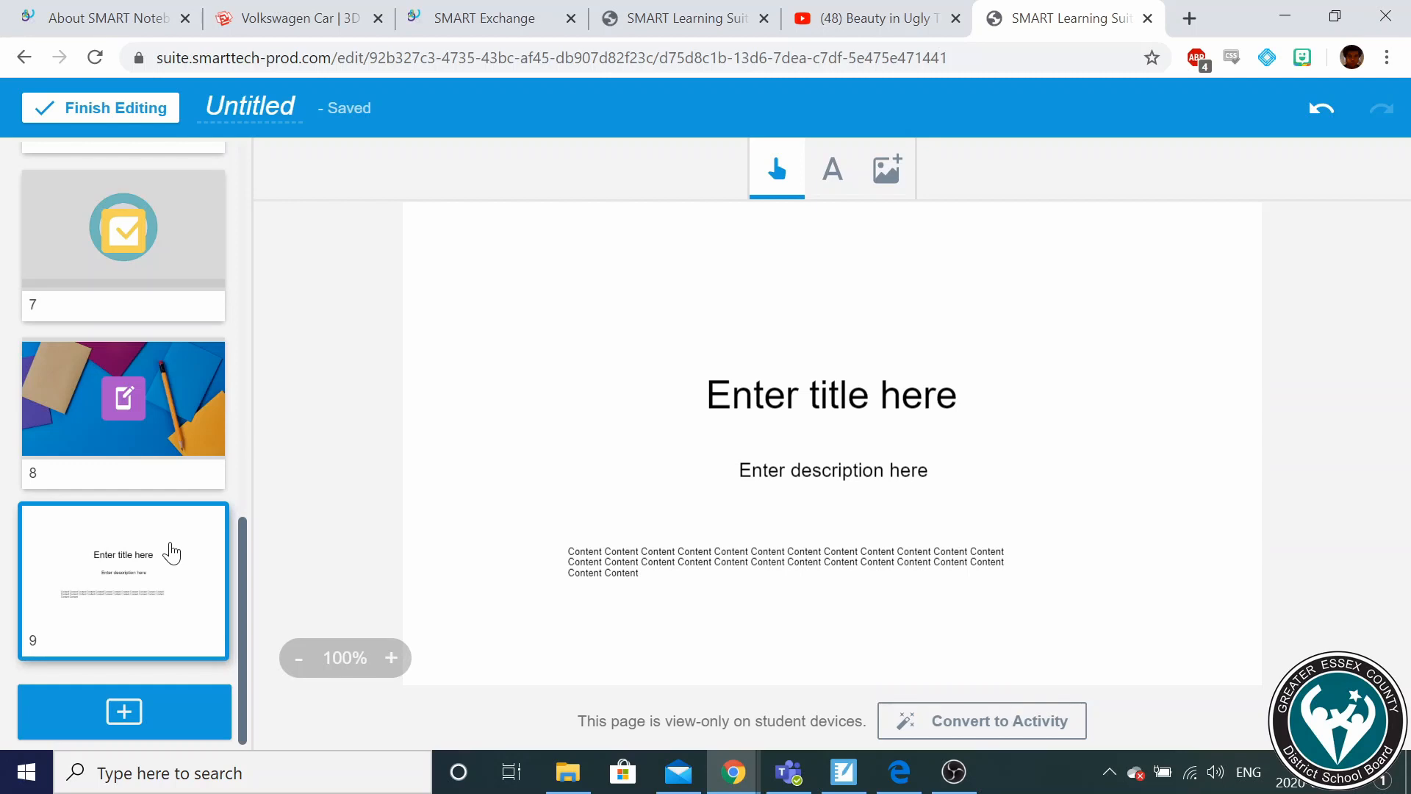
{"action": "left_click_drag", "start_coordinate": [171, 552], "coordinate": [80, 654]}
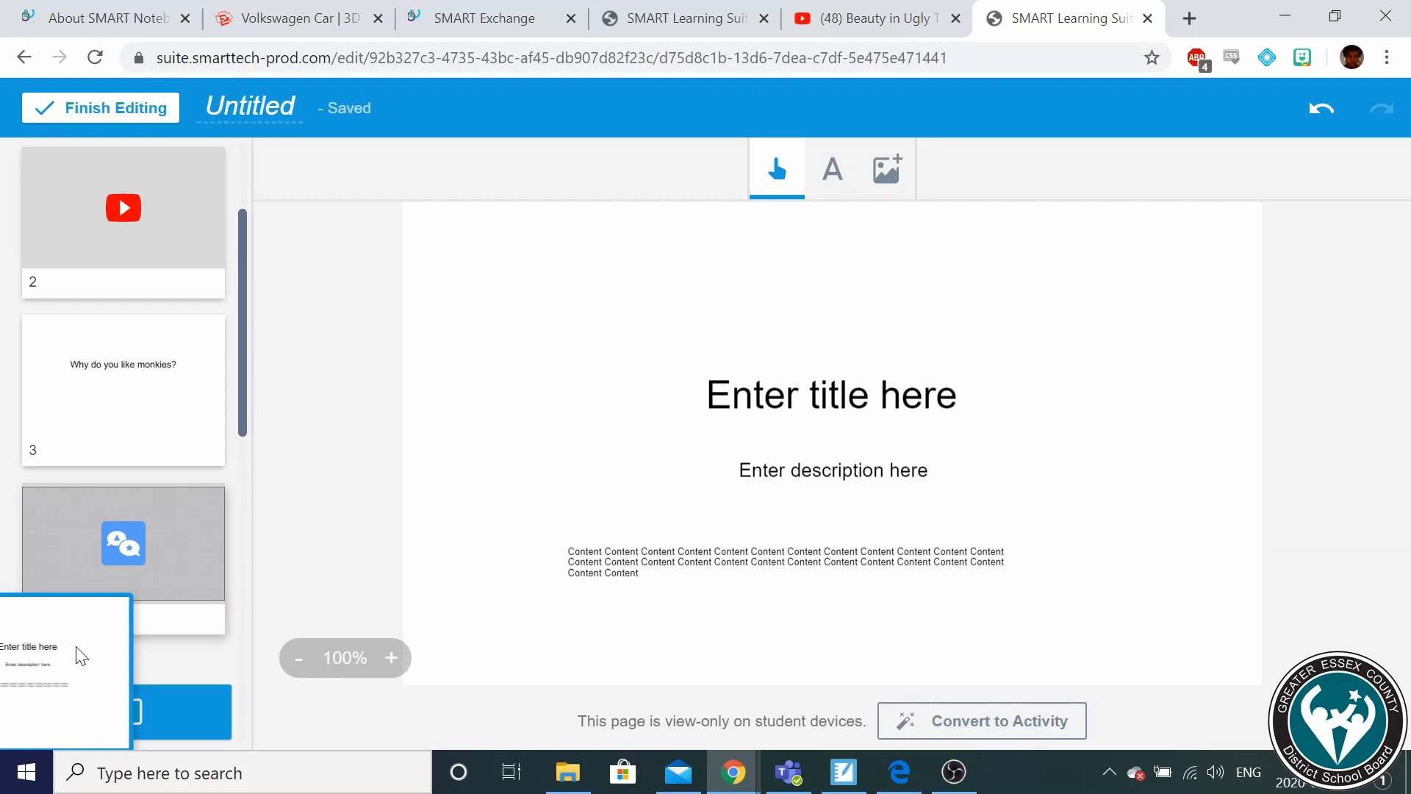
{"action": "left_click_drag", "start_coordinate": [81, 654], "coordinate": [141, 409]}
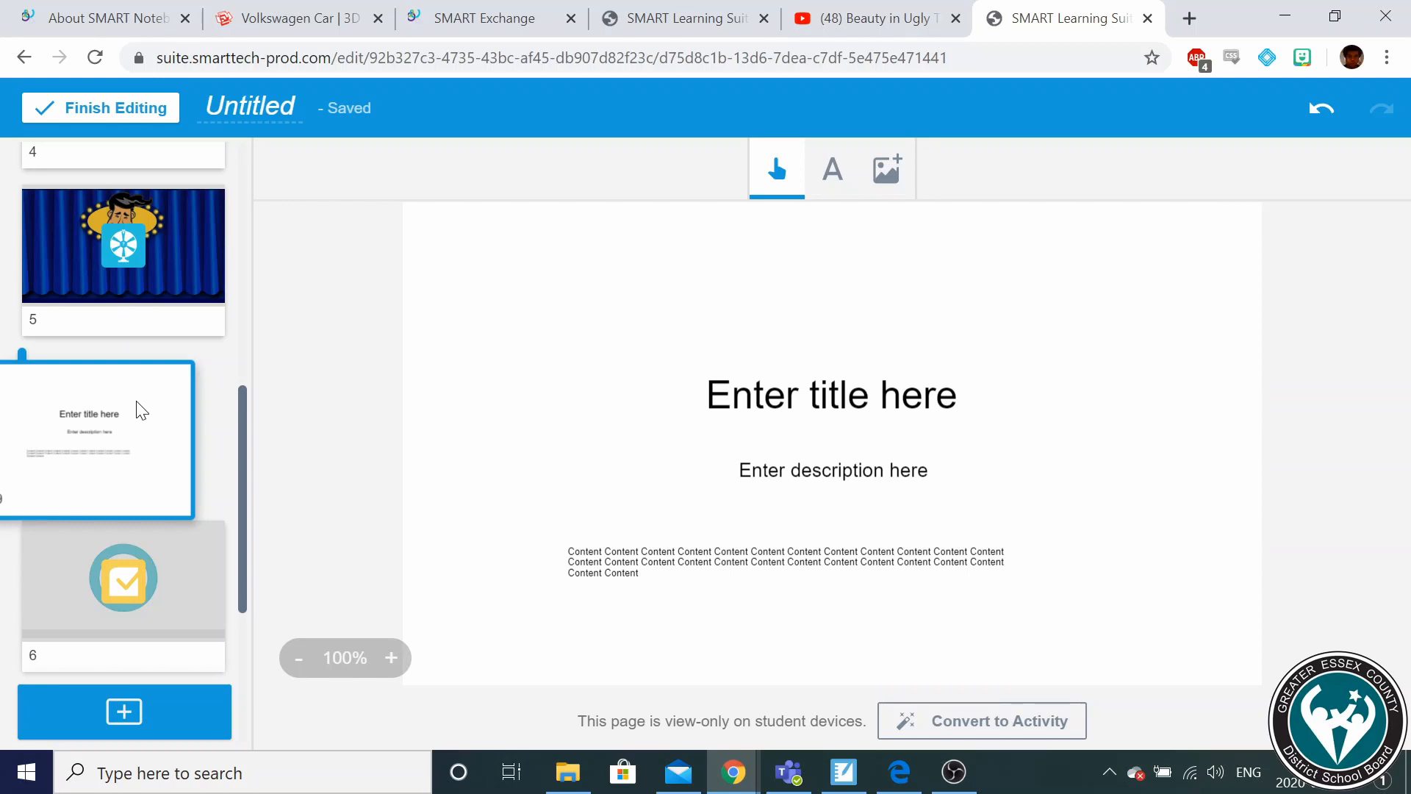
{"action": "left_click_drag", "start_coordinate": [141, 410], "coordinate": [148, 384]}
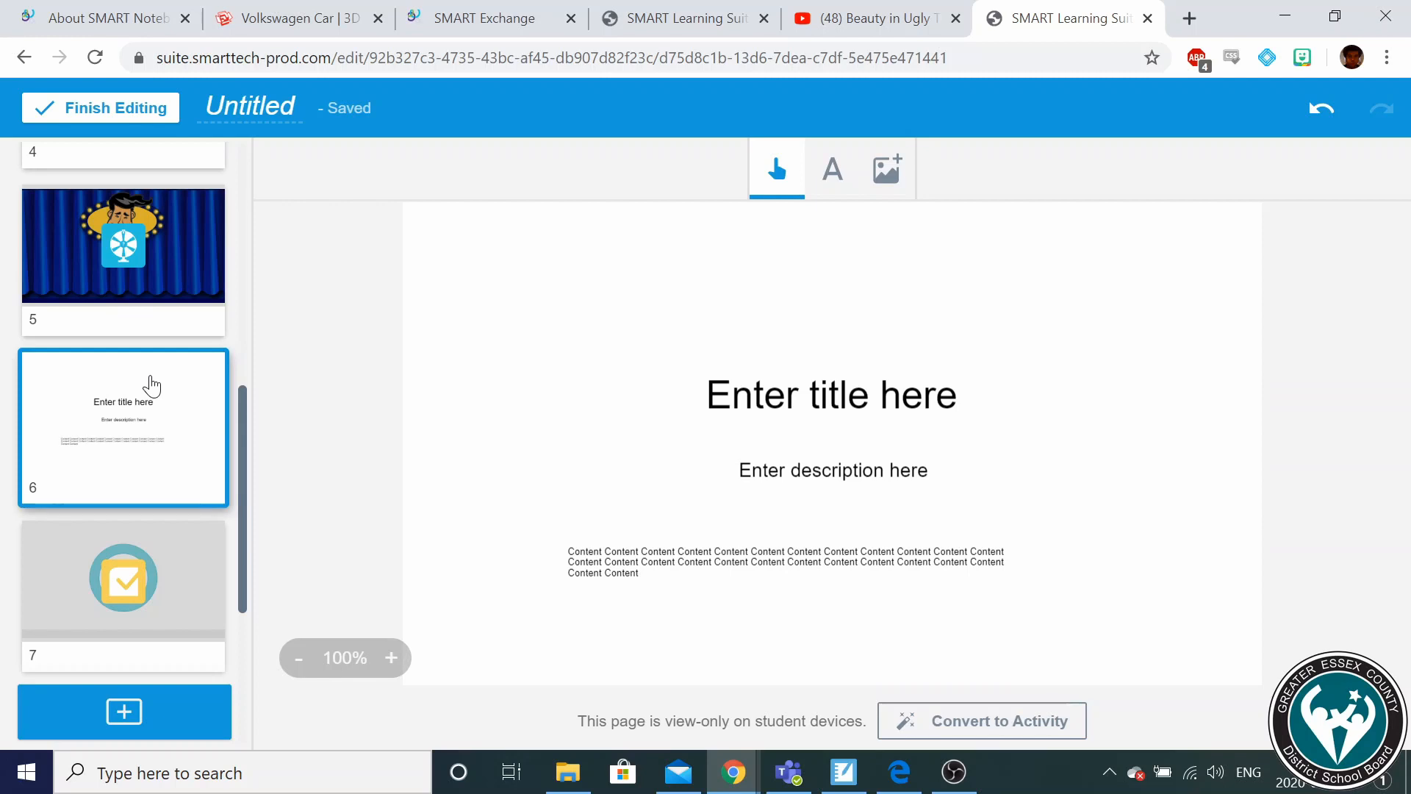
Name the lesson "Example" and finish editing it.
{"action": "left_click", "coordinate": [143, 577]}
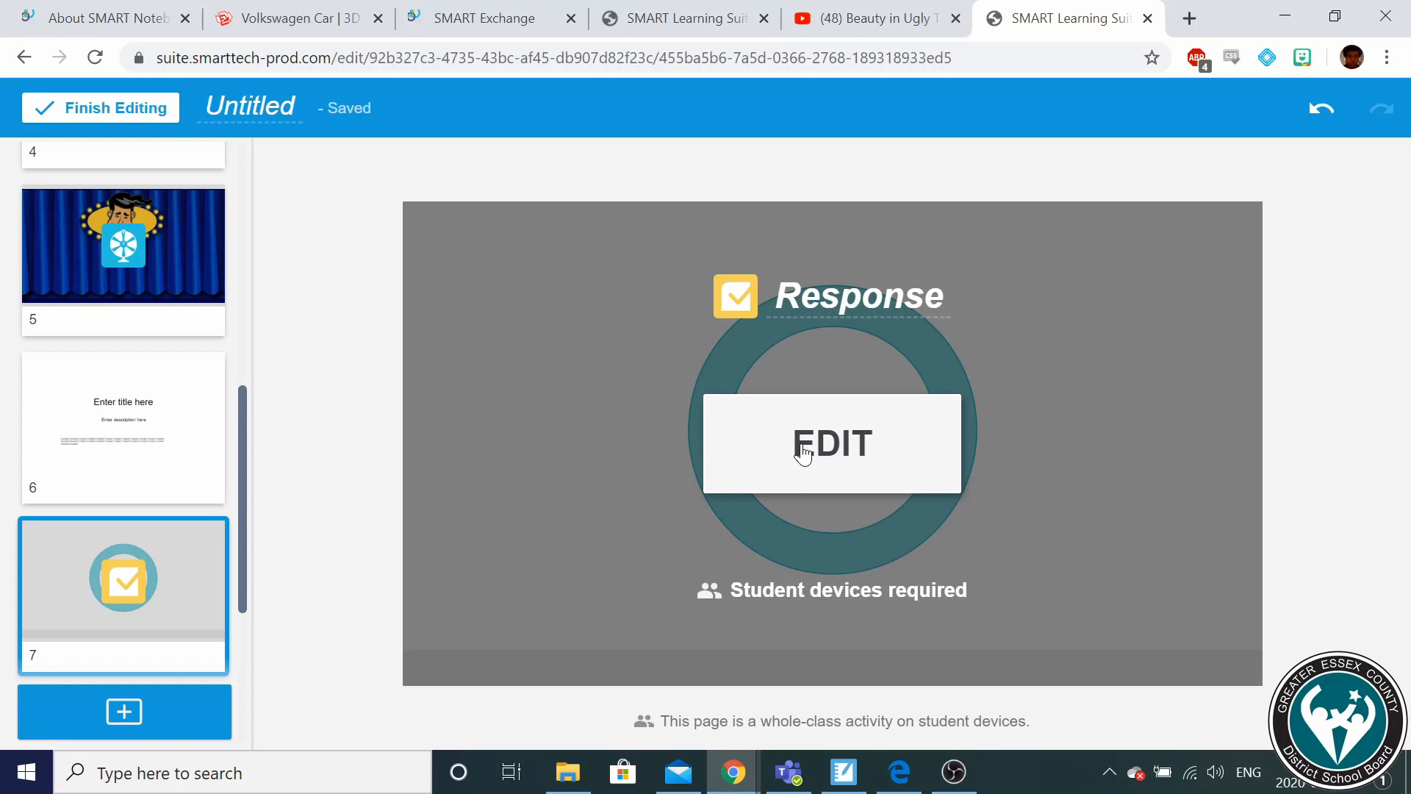
{"action": "scroll", "coordinate": [101, 468], "scroll_direction": "down", "scroll_amount": 5}
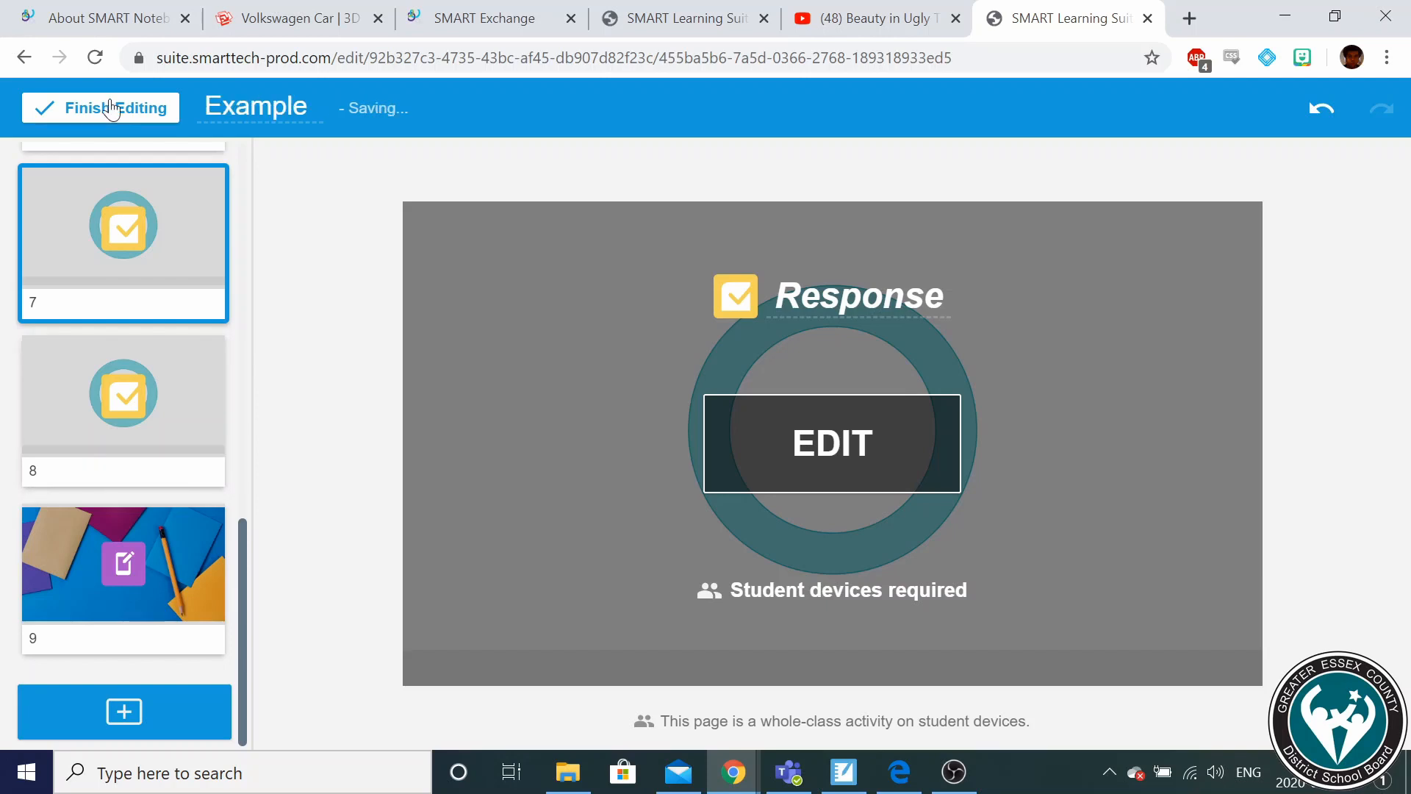
{"action": "left_click", "coordinate": [110, 109]}
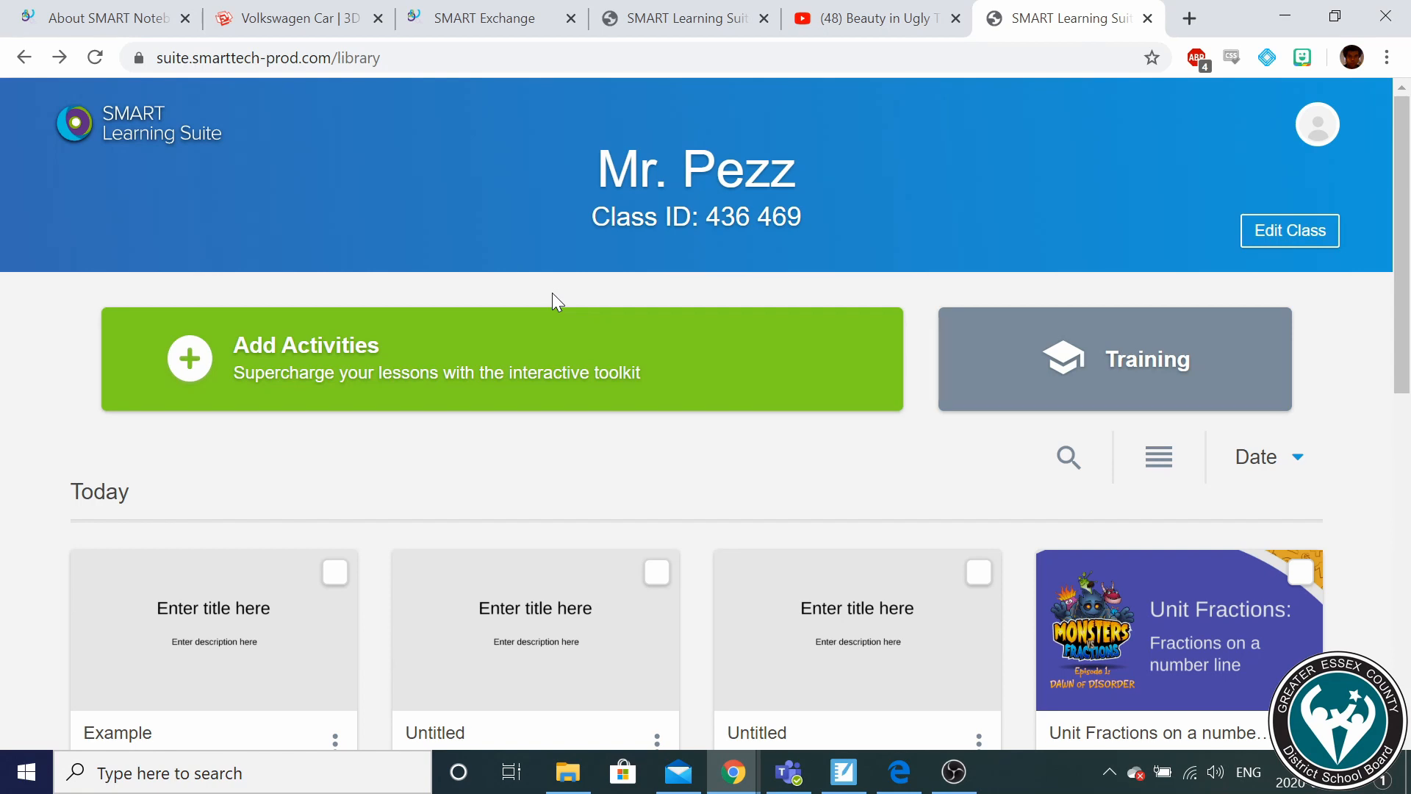
Start the Example lesson from the library and try Student lesson pacing before returning it to Teacher.
{"action": "scroll", "coordinate": [553, 292], "scroll_direction": "down", "scroll_amount": 2}
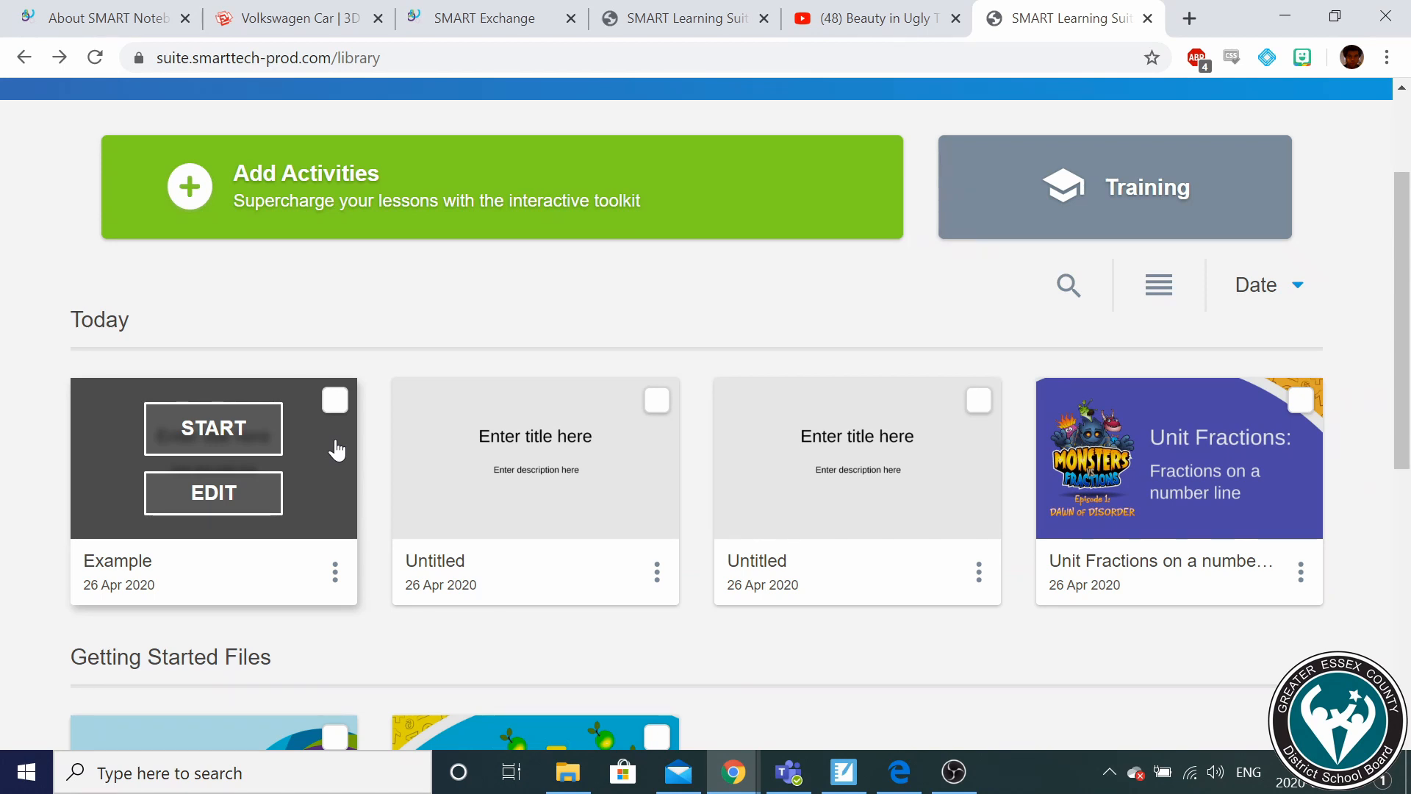
{"action": "left_click", "coordinate": [245, 435]}
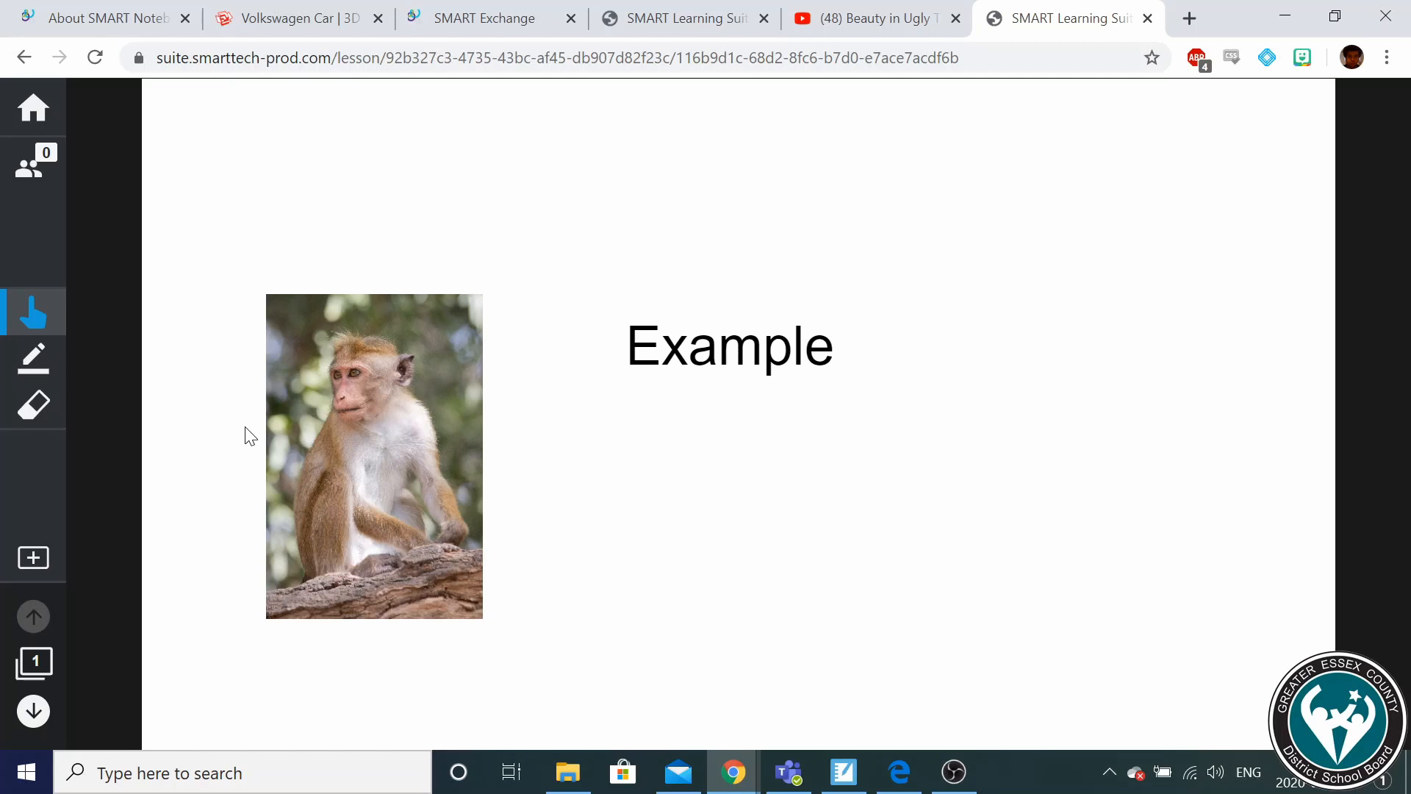
{"action": "left_click", "coordinate": [30, 176]}
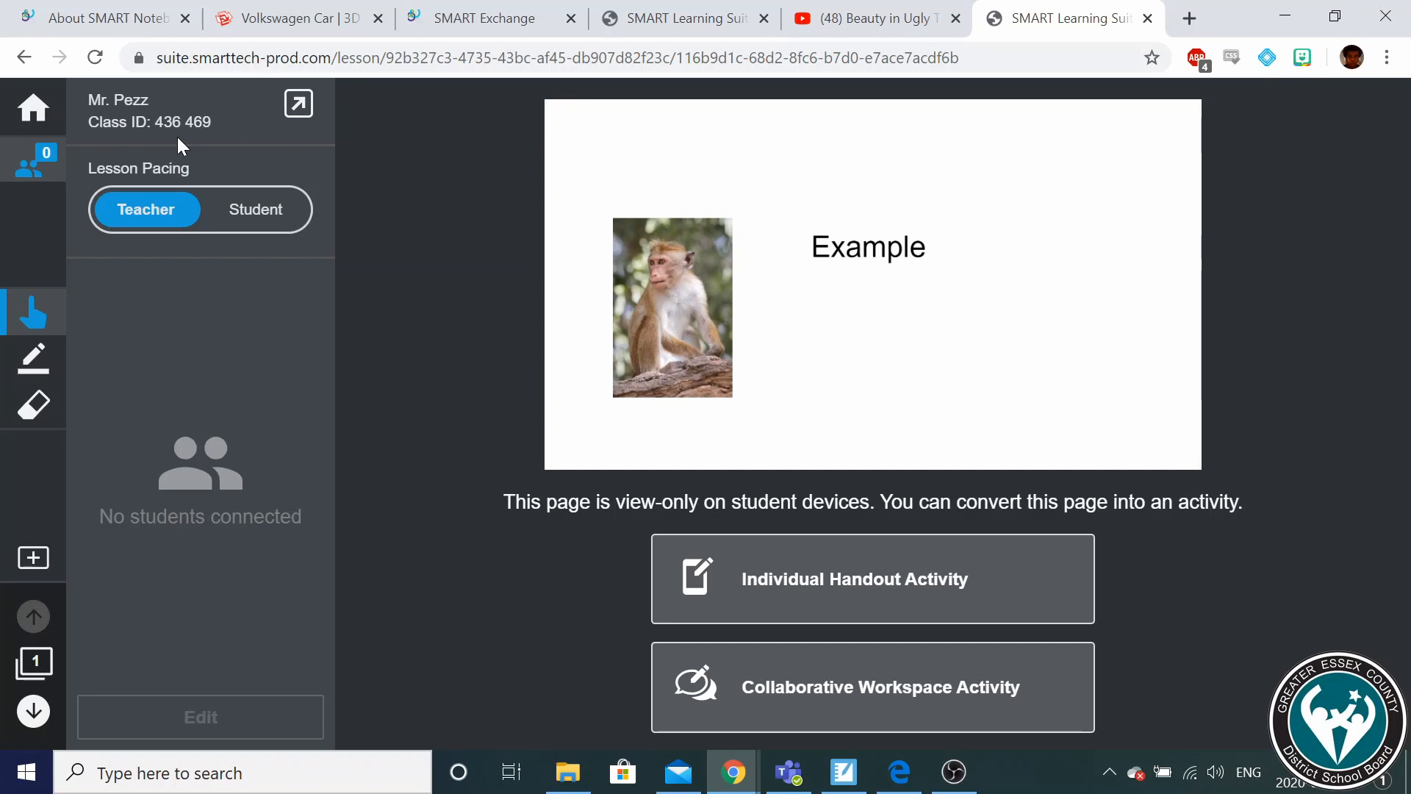
{"action": "left_click", "coordinate": [263, 213]}
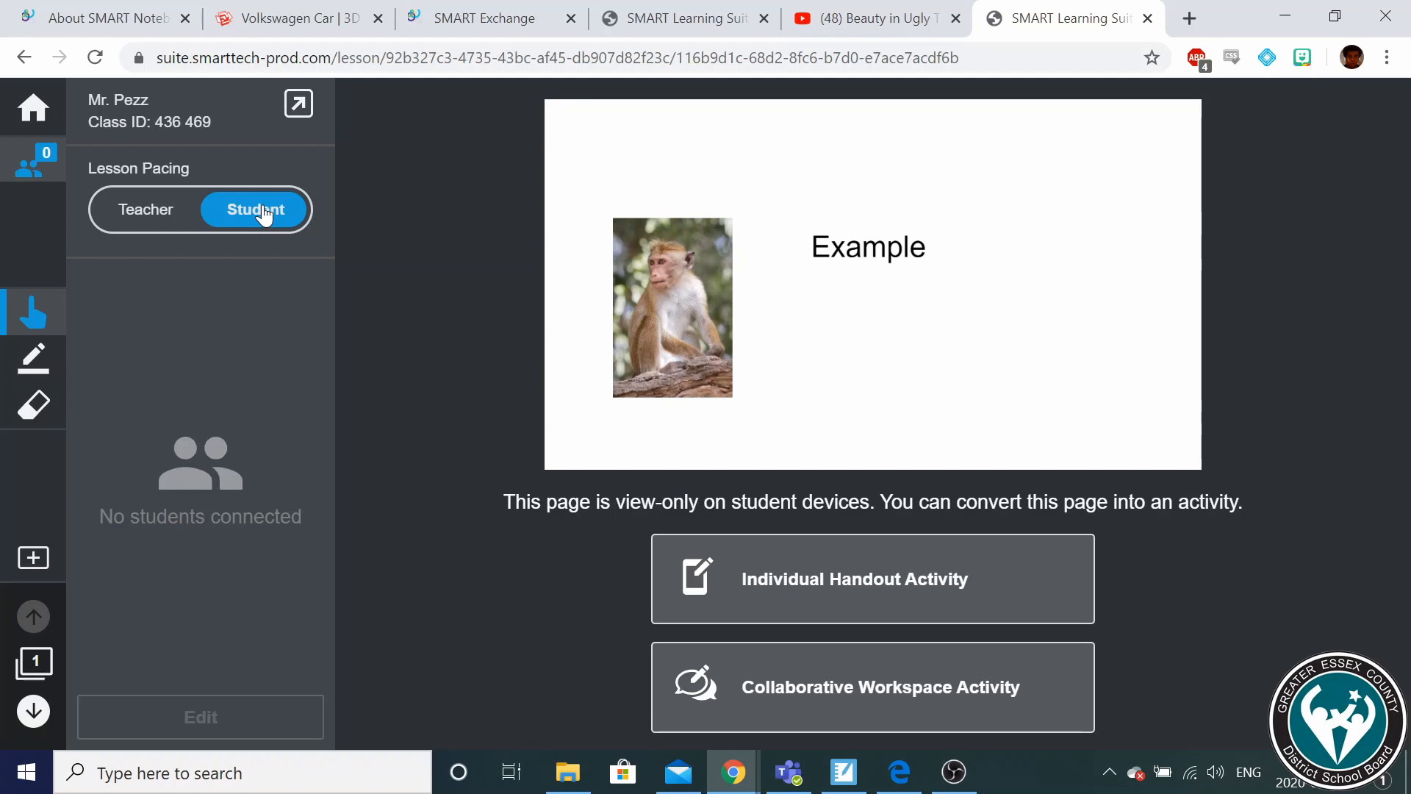
{"action": "left_click", "coordinate": [166, 218]}
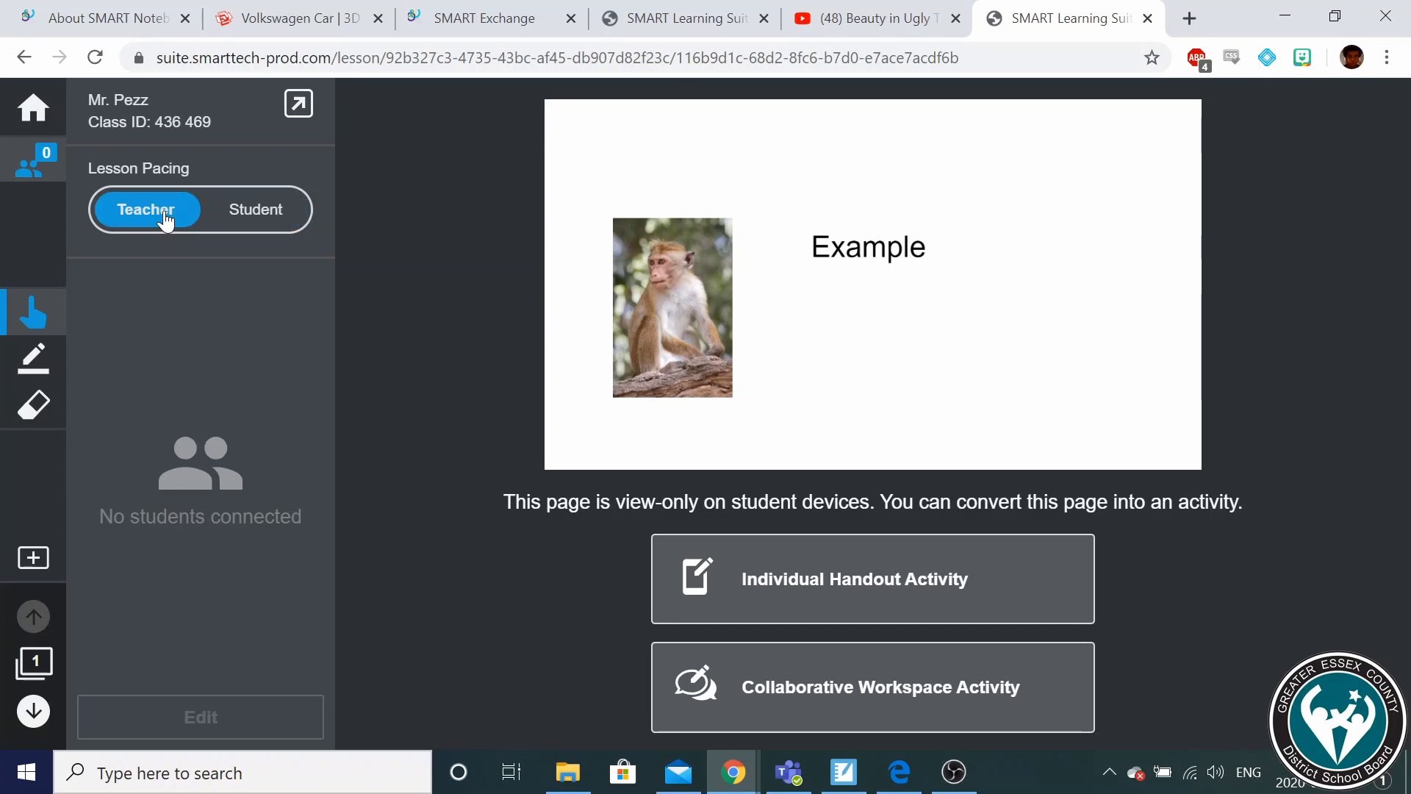
{"action": "left_click", "coordinate": [32, 168]}
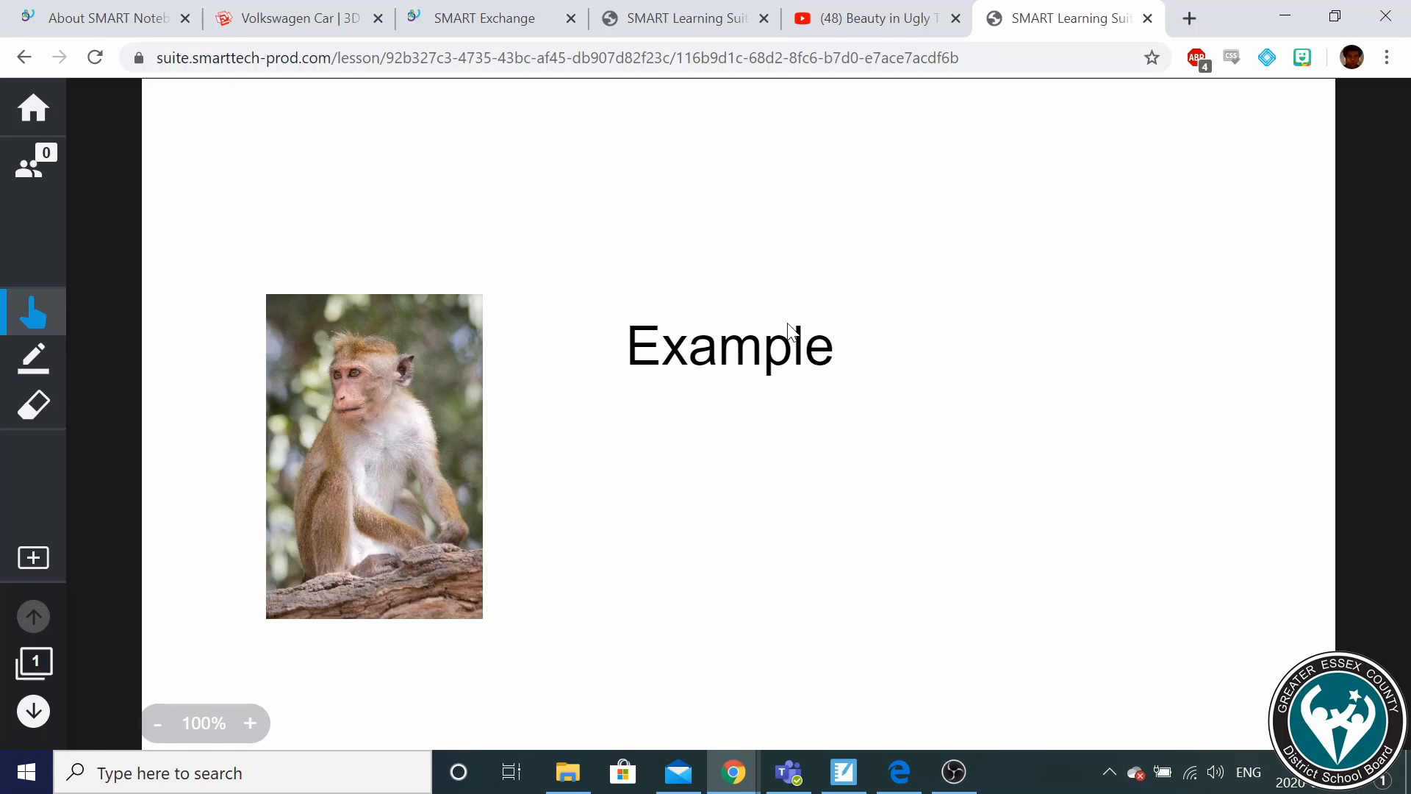
Play the YouTube video on page 2 of the lesson, pause it and skip to 5:00.
{"action": "left_click", "coordinate": [44, 719]}
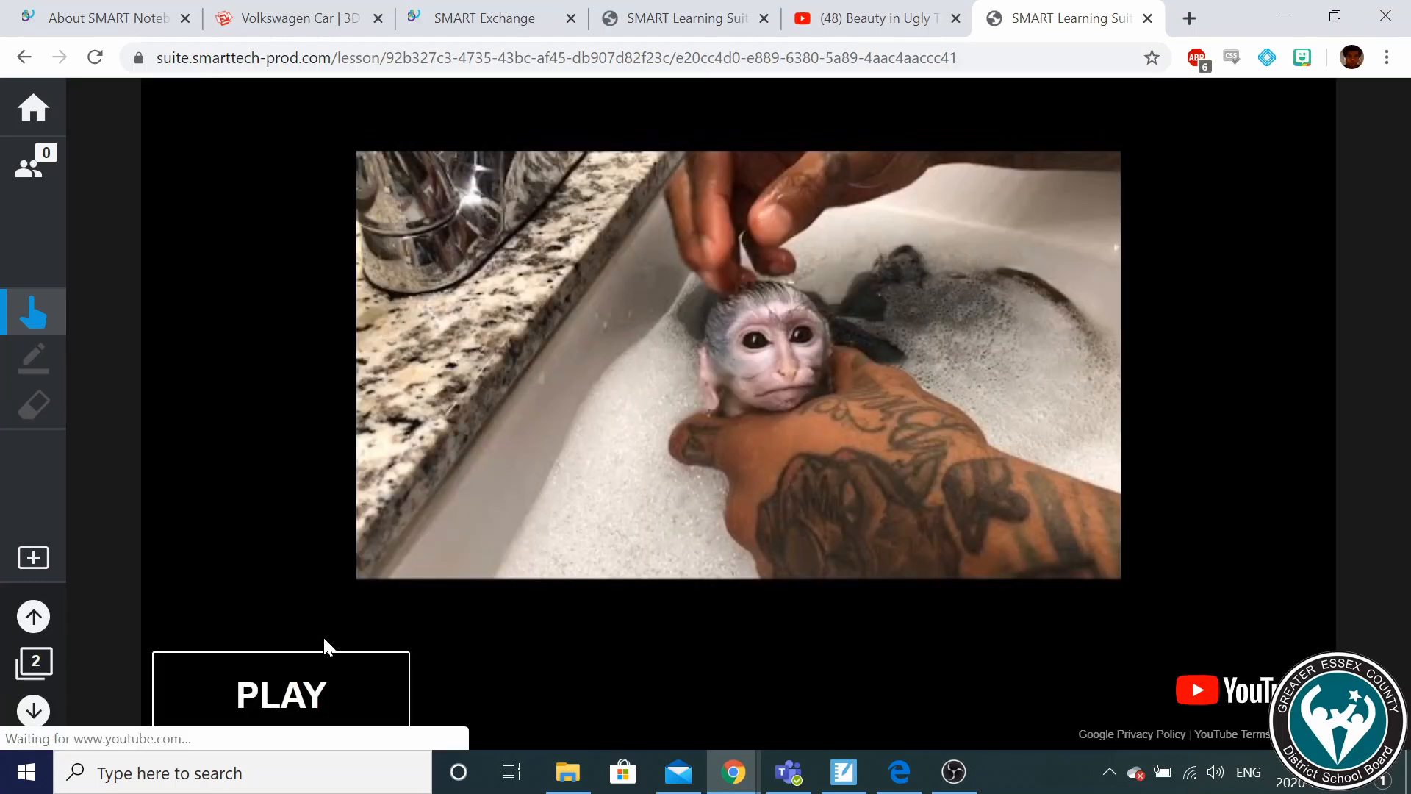
{"action": "left_click", "coordinate": [308, 680]}
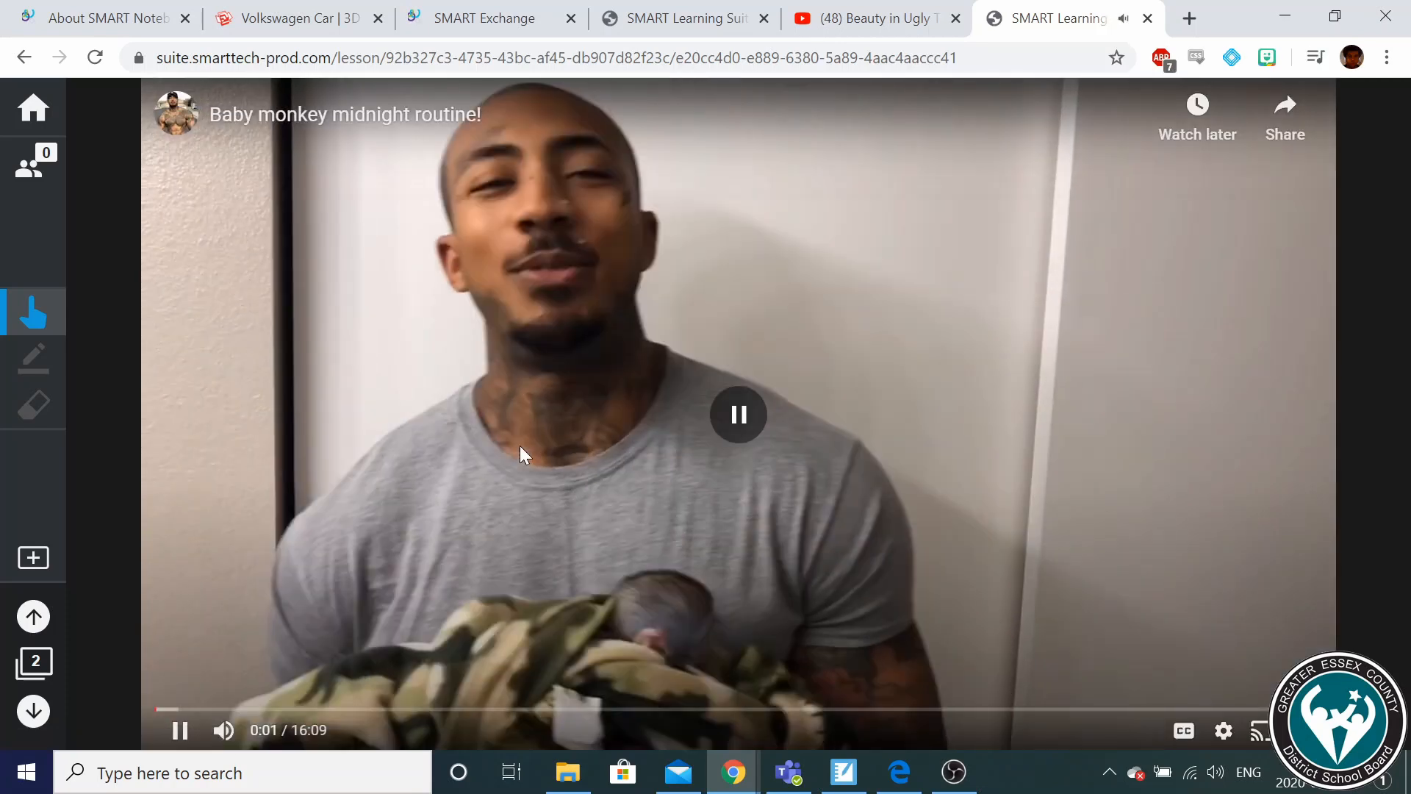
{"action": "left_click", "coordinate": [519, 446]}
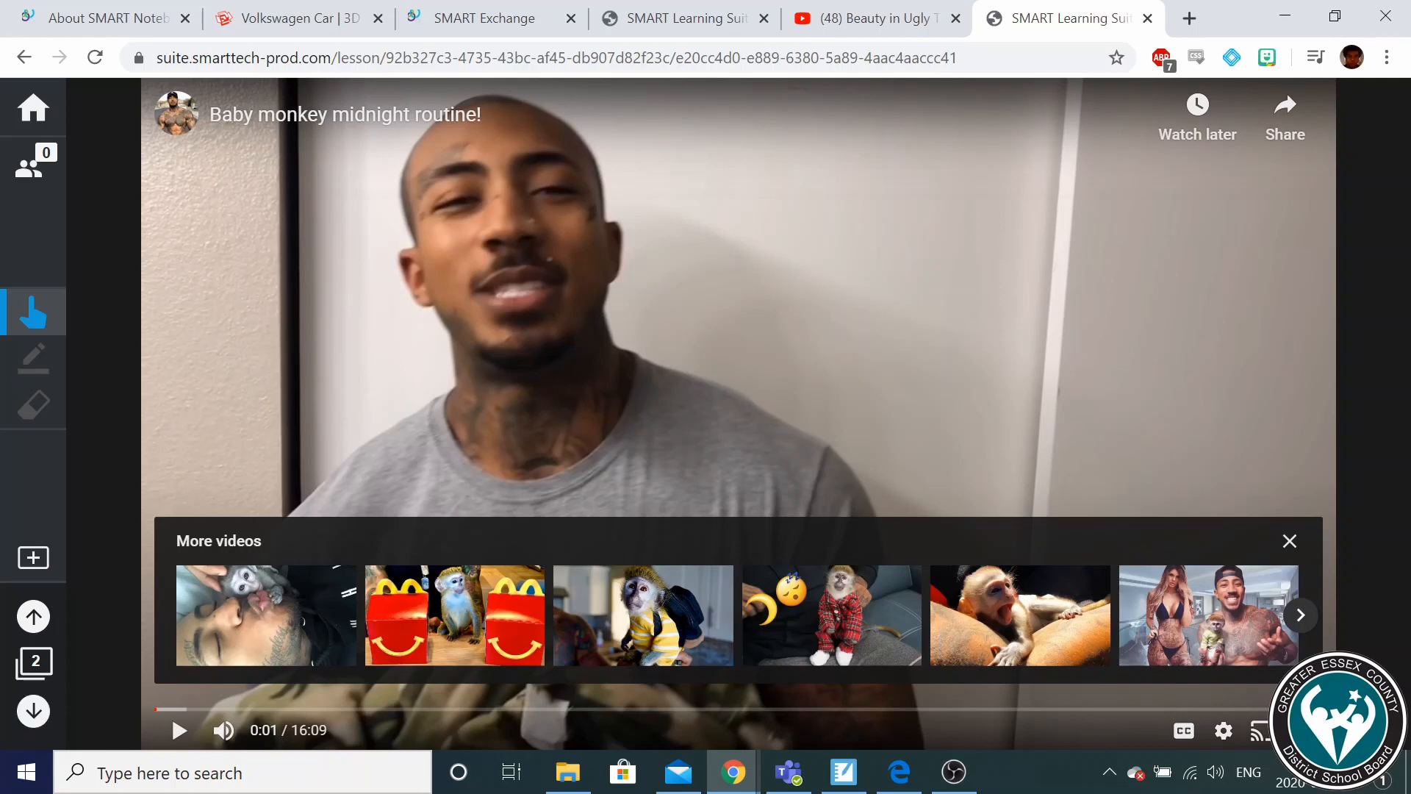
{"action": "left_click", "coordinate": [516, 709]}
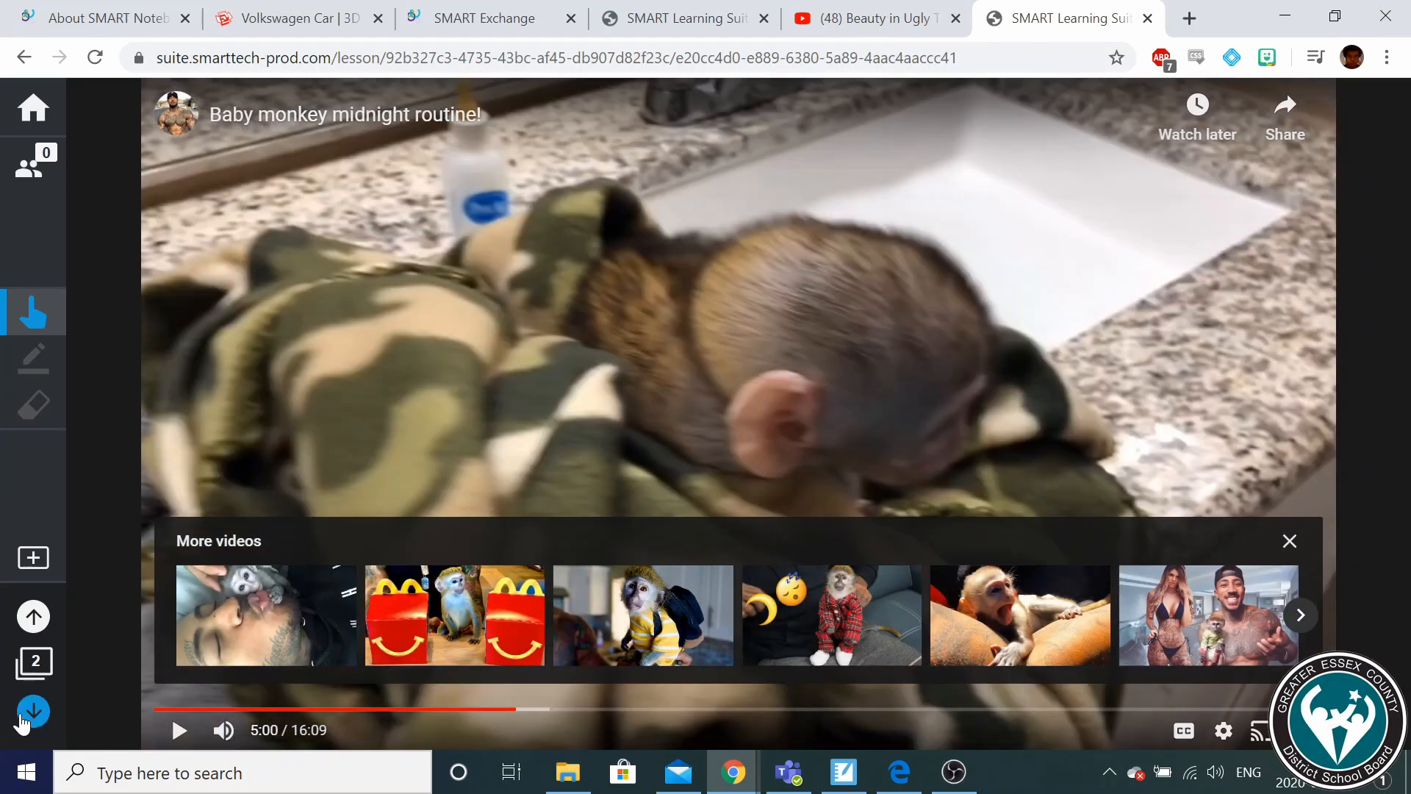
Advance to the Shout It Out! page, start the activity for the class and dismiss the student joining instructions.
{"action": "left_click", "coordinate": [21, 718]}
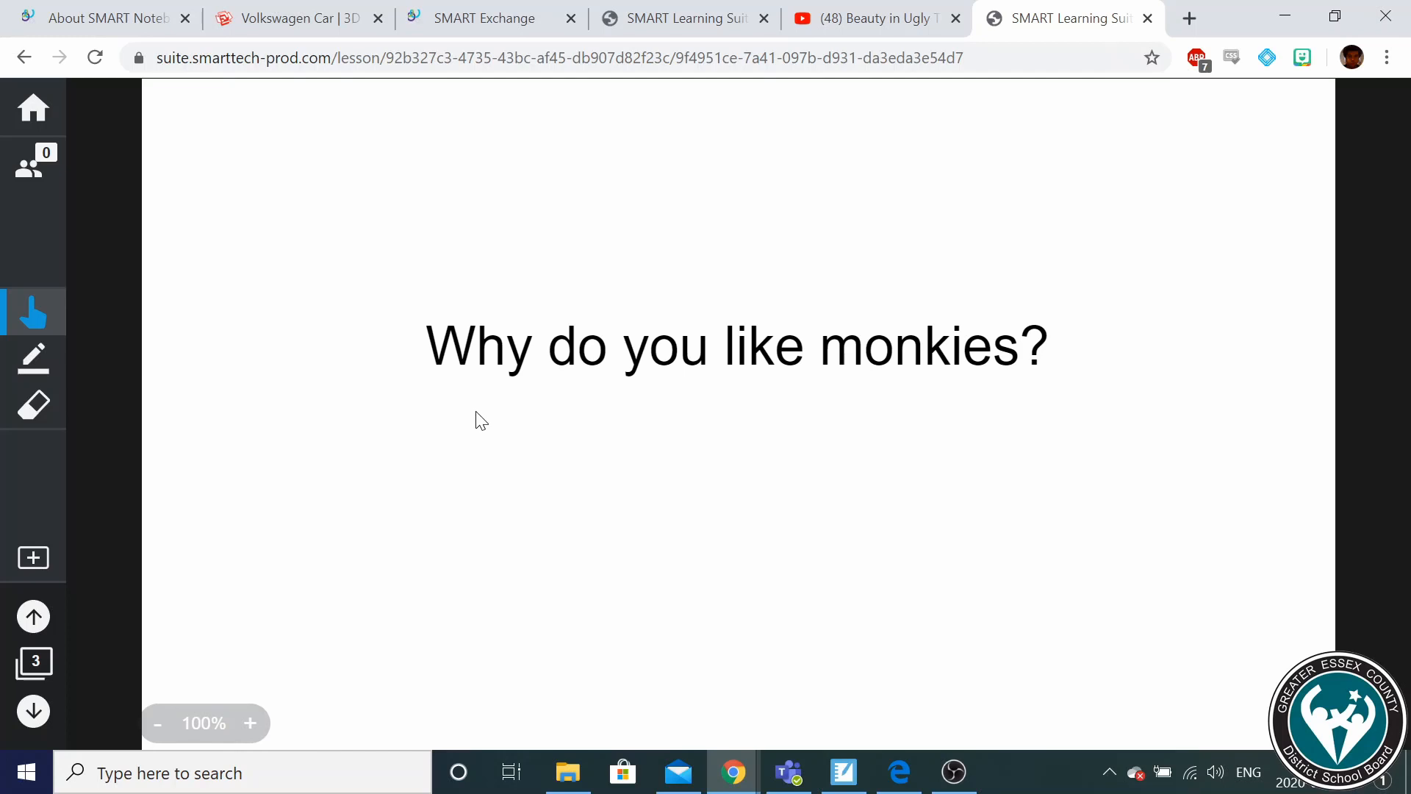
{"action": "left_click", "coordinate": [28, 715]}
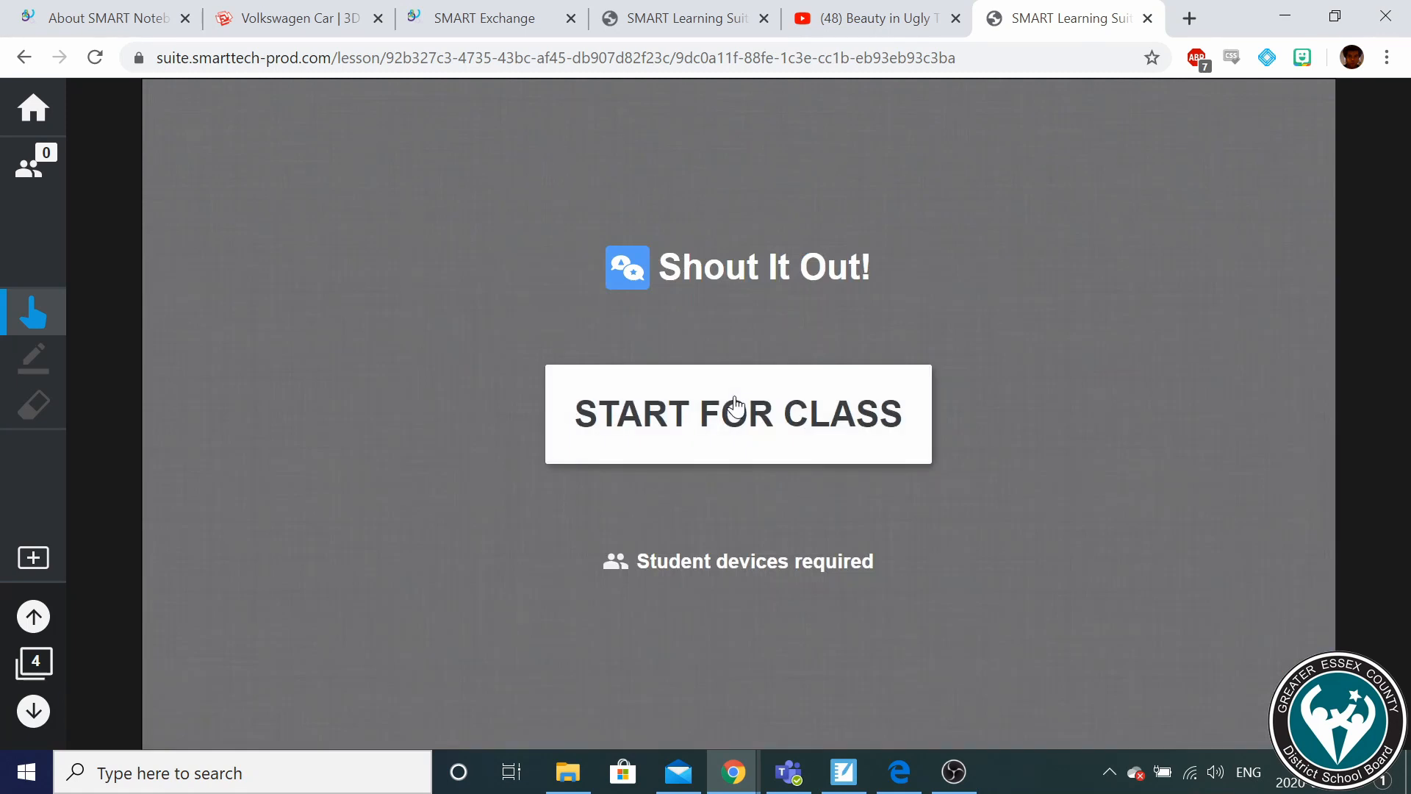
{"action": "left_click", "coordinate": [736, 405]}
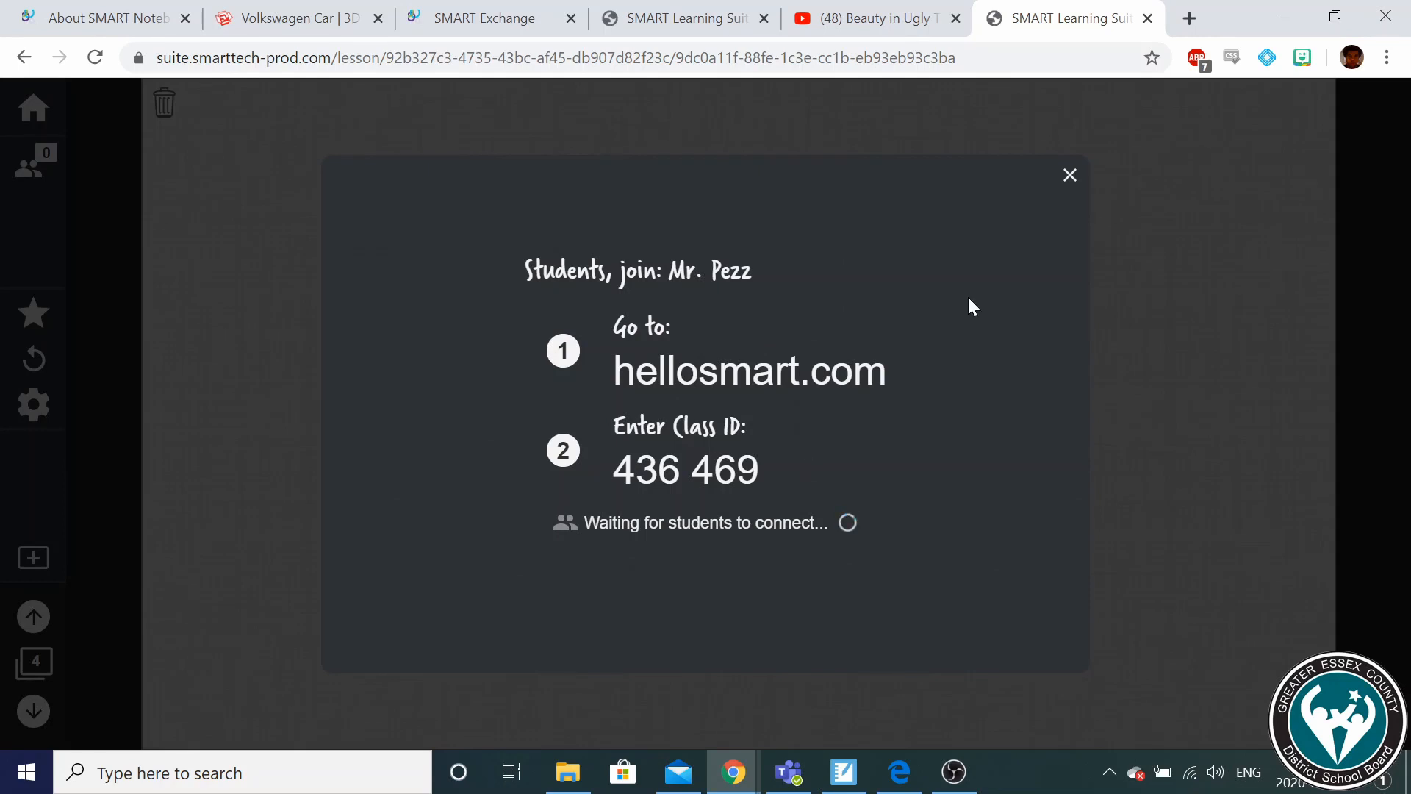
{"action": "left_click", "coordinate": [1070, 169]}
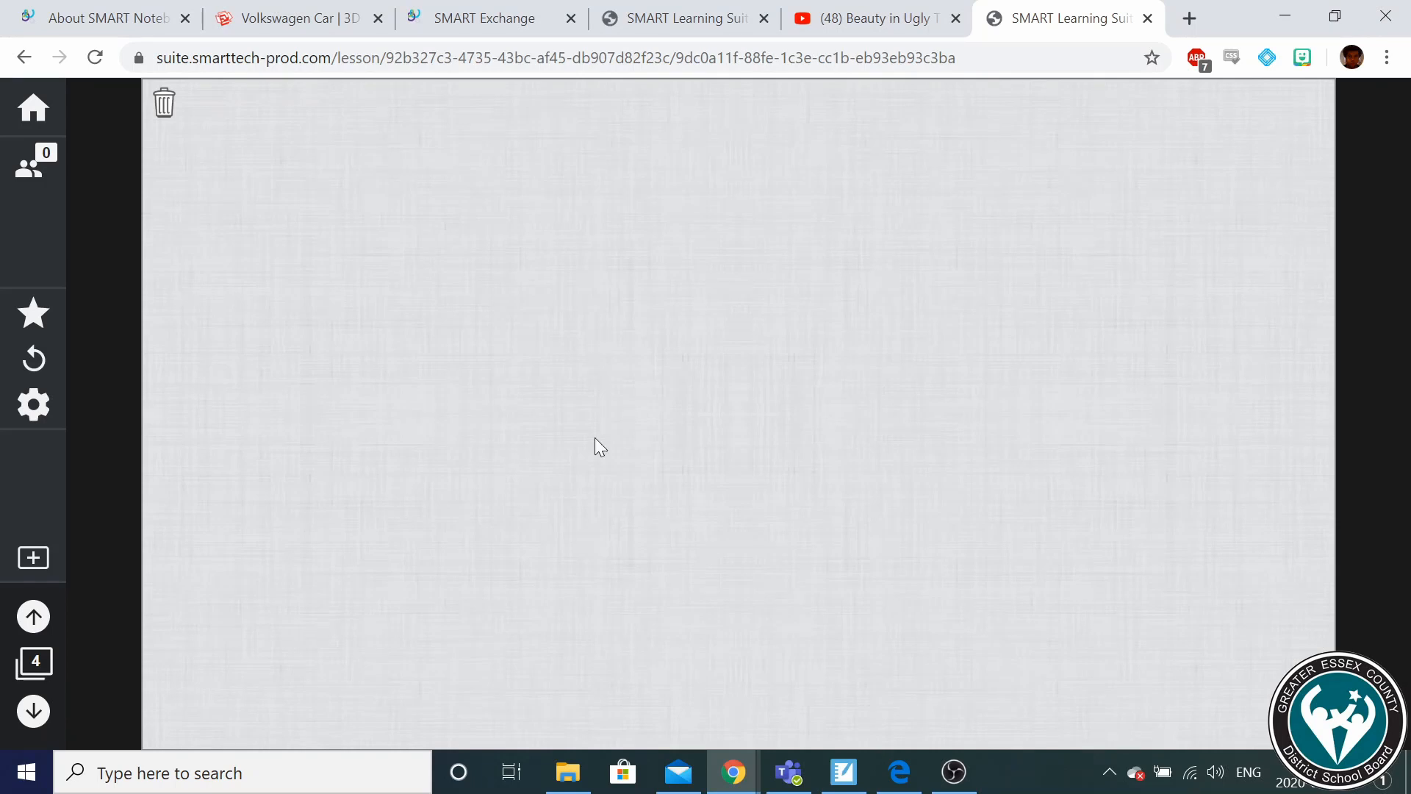